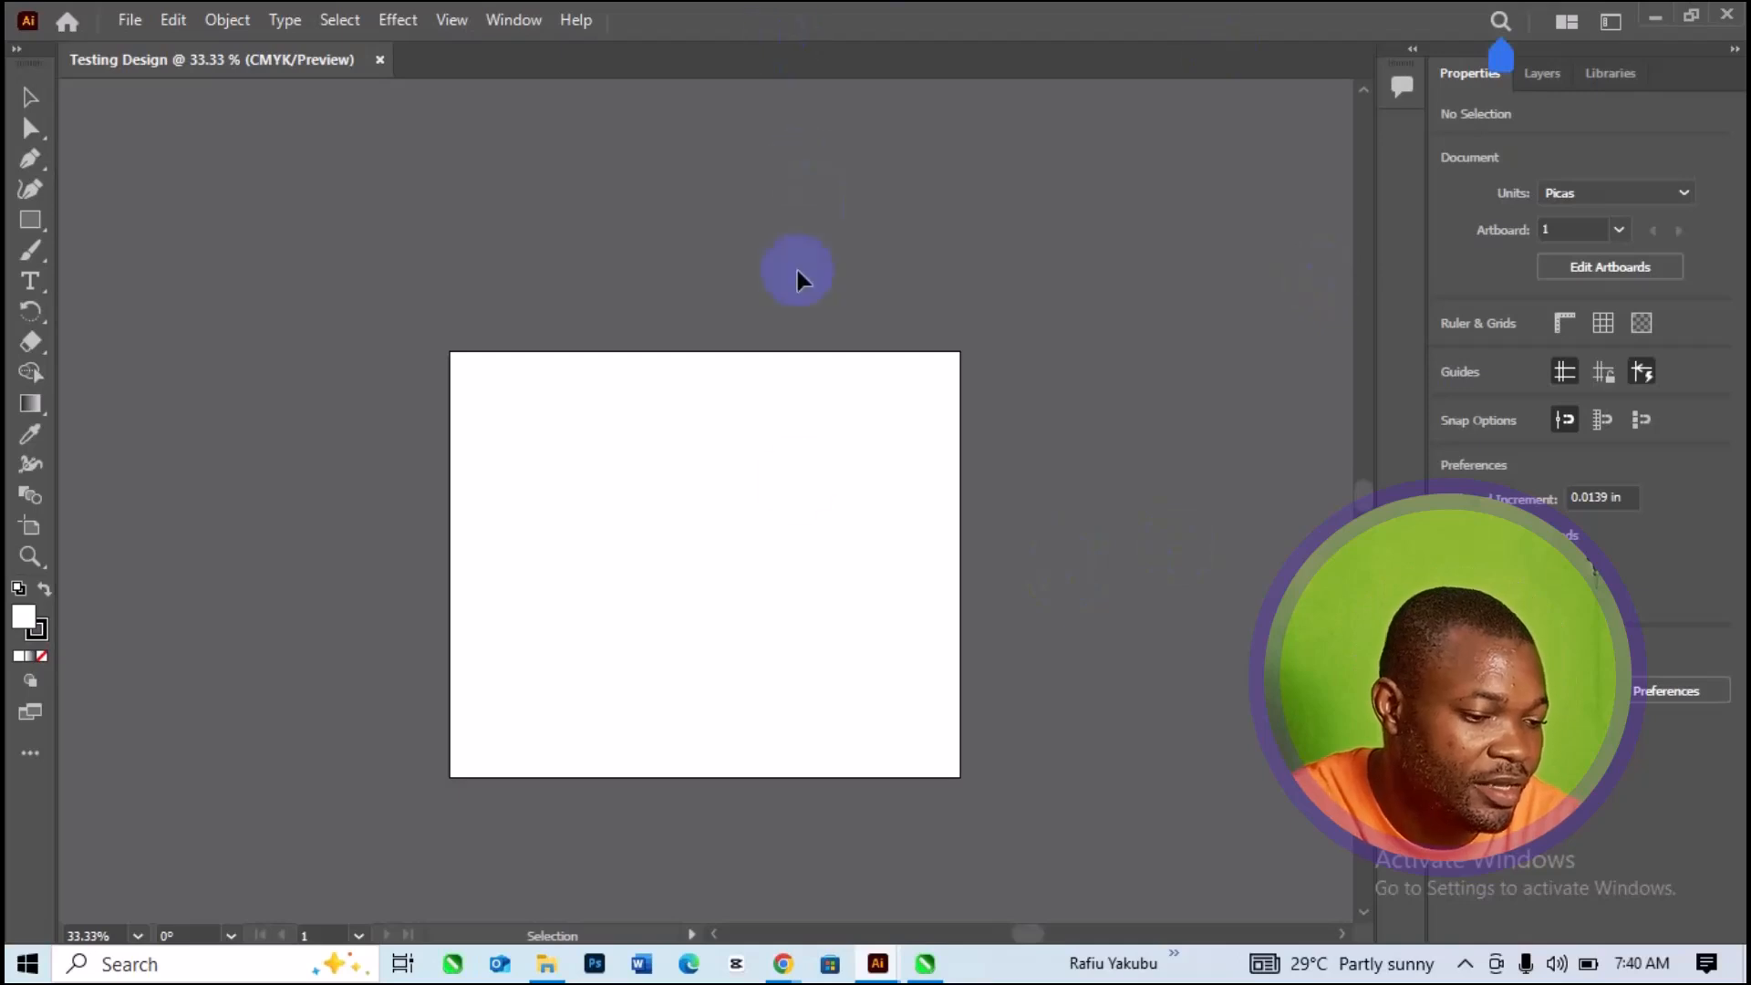
- Draw a square about 5.25 in wide on the artboard with the Rectangle tool
left_click(794, 536)
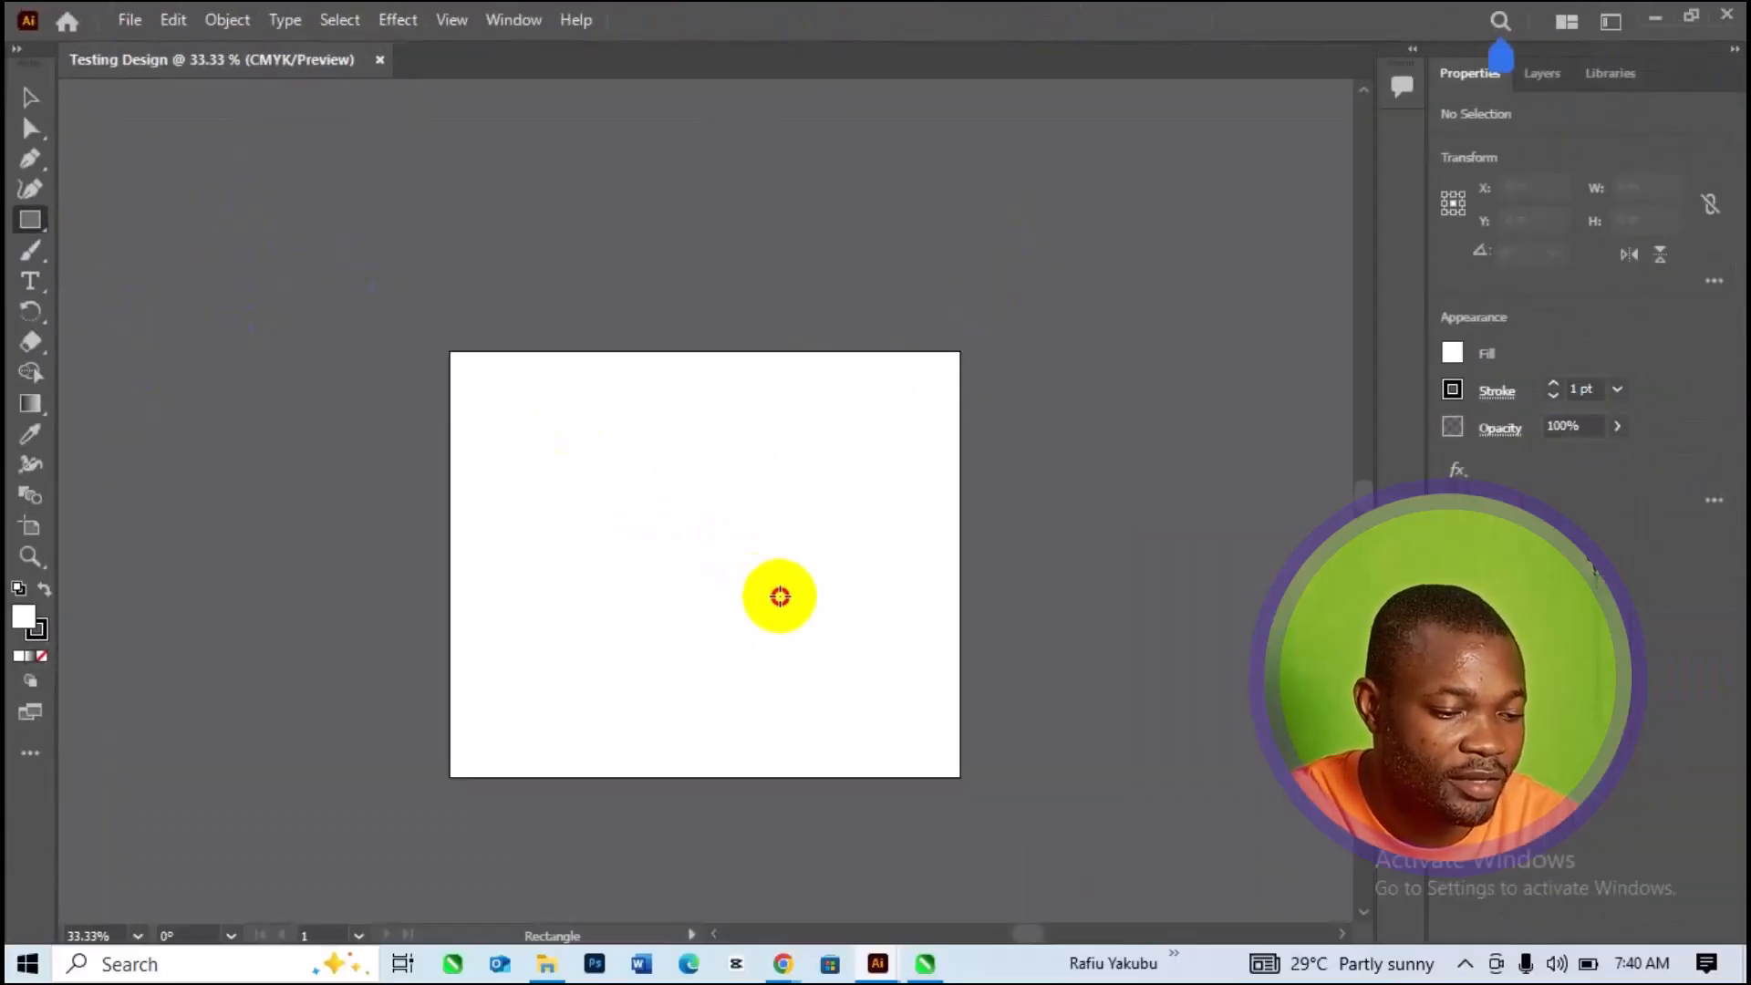
left_click_drag(780, 596, 786, 652)
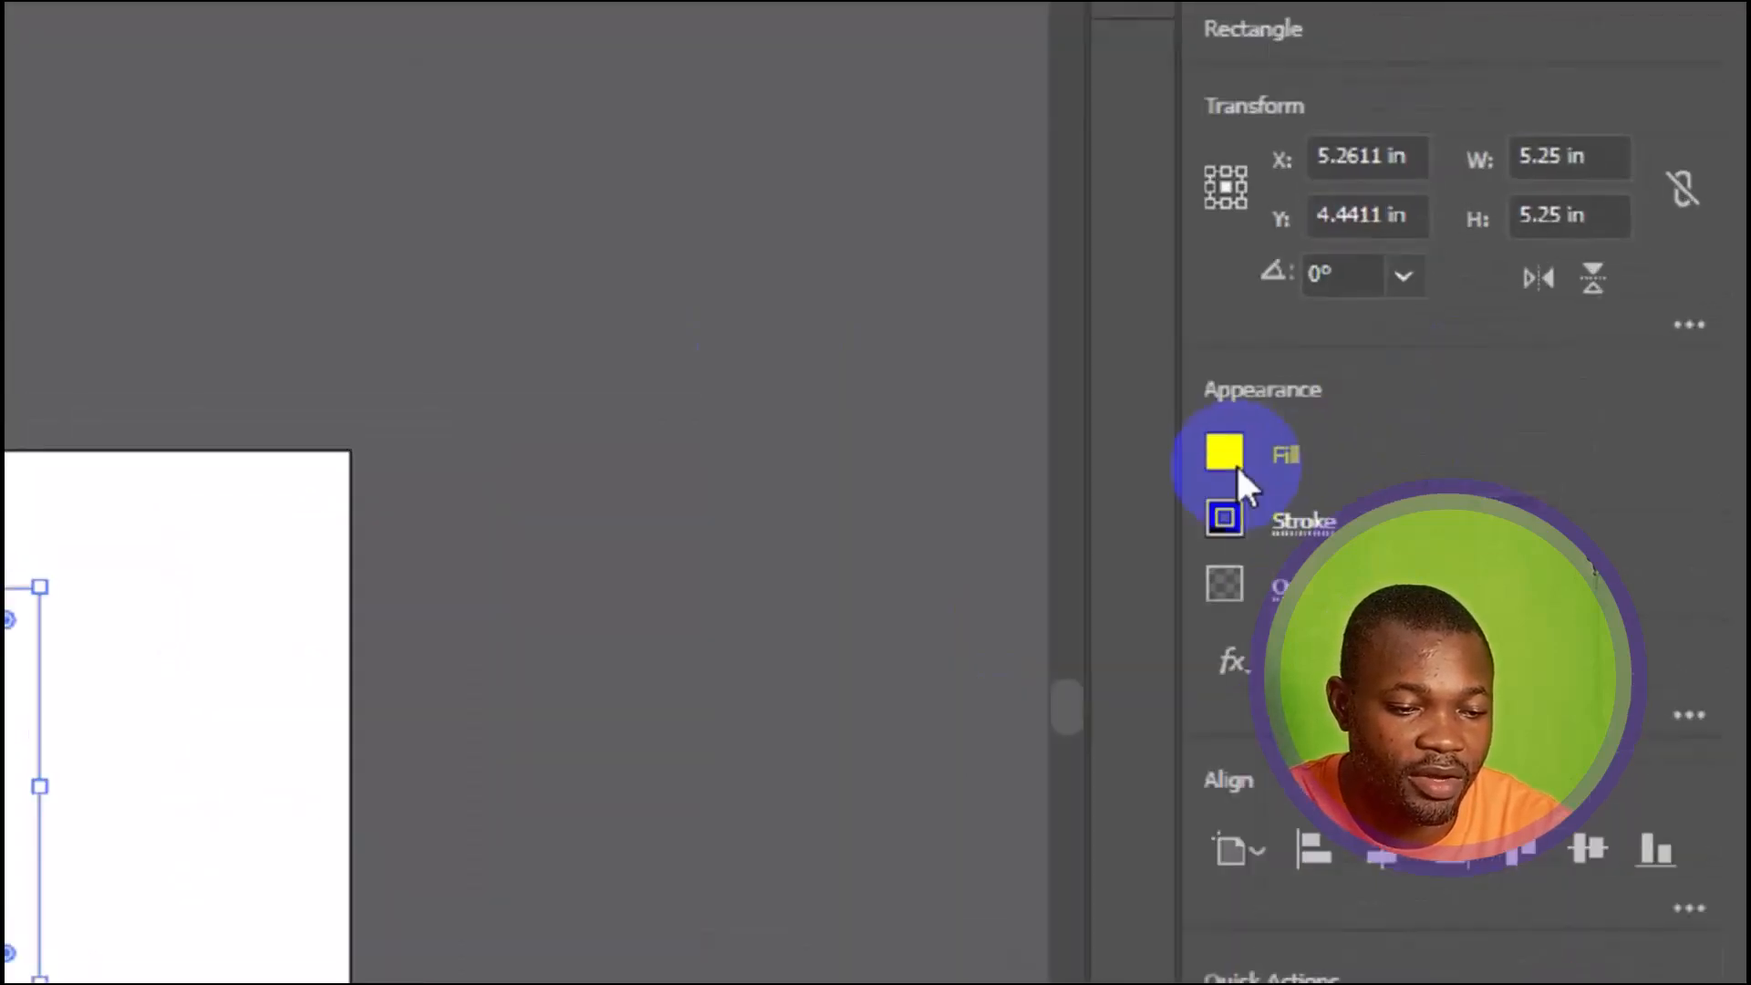
- Fill the square with red and remove its stroke
left_click(1455, 359)
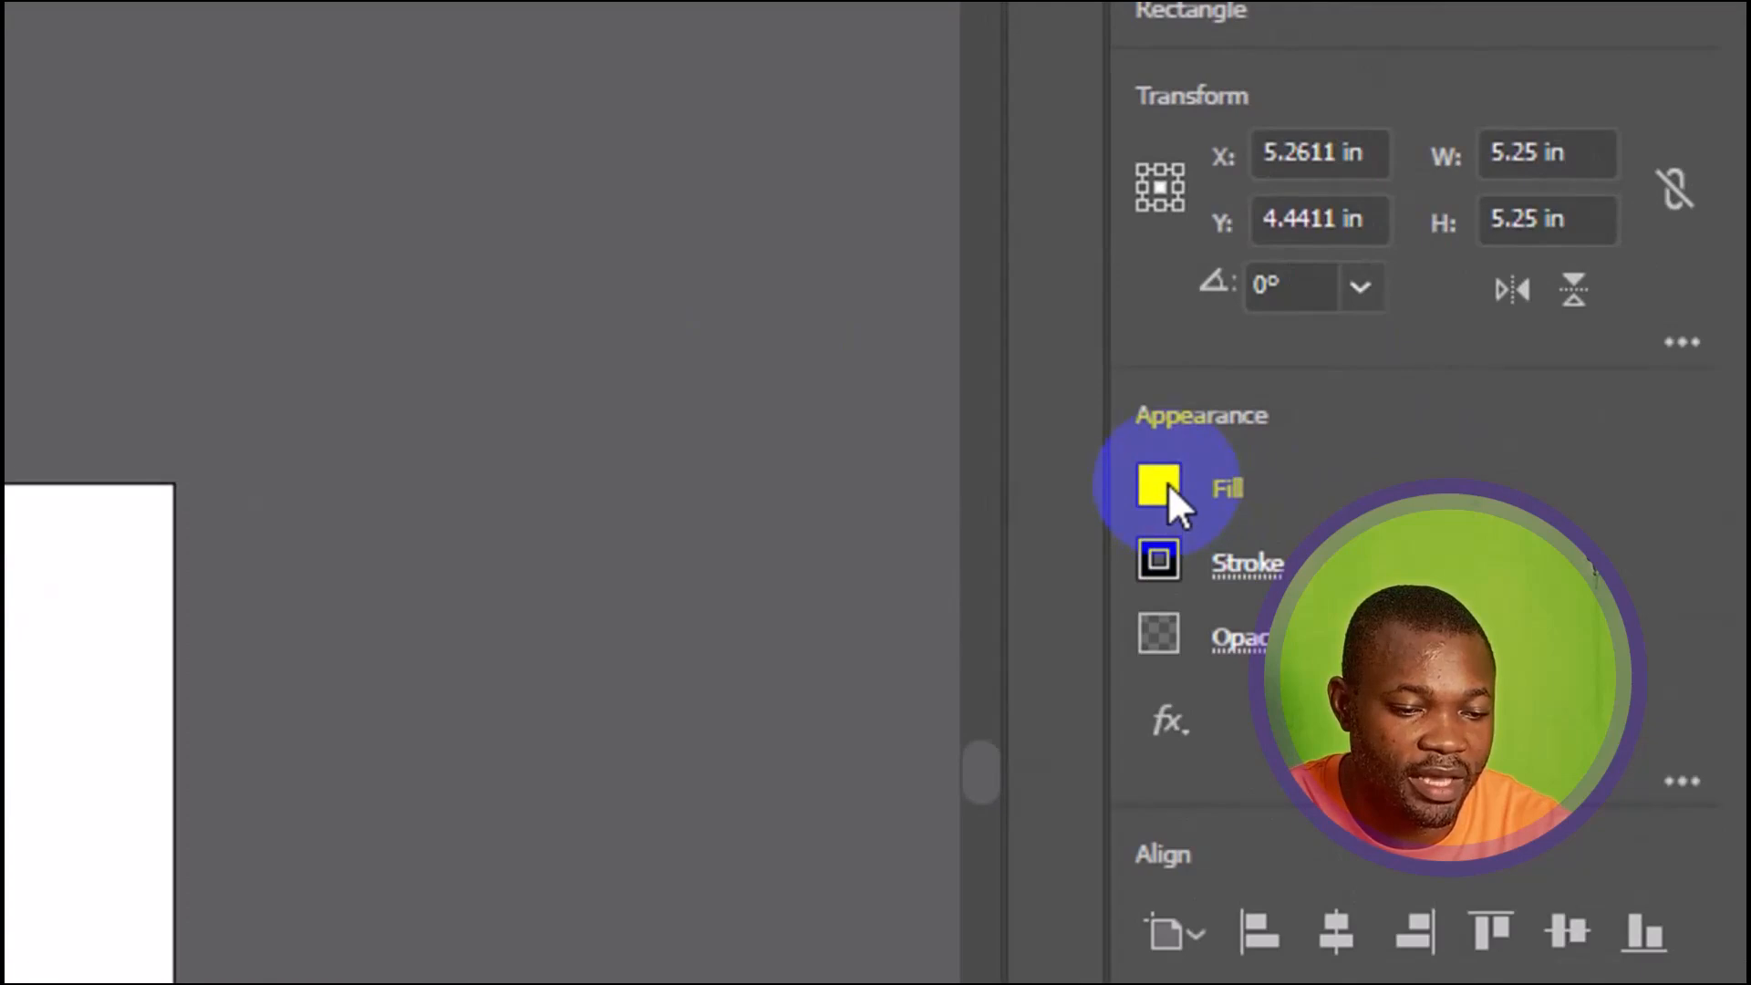
left_click(1159, 485)
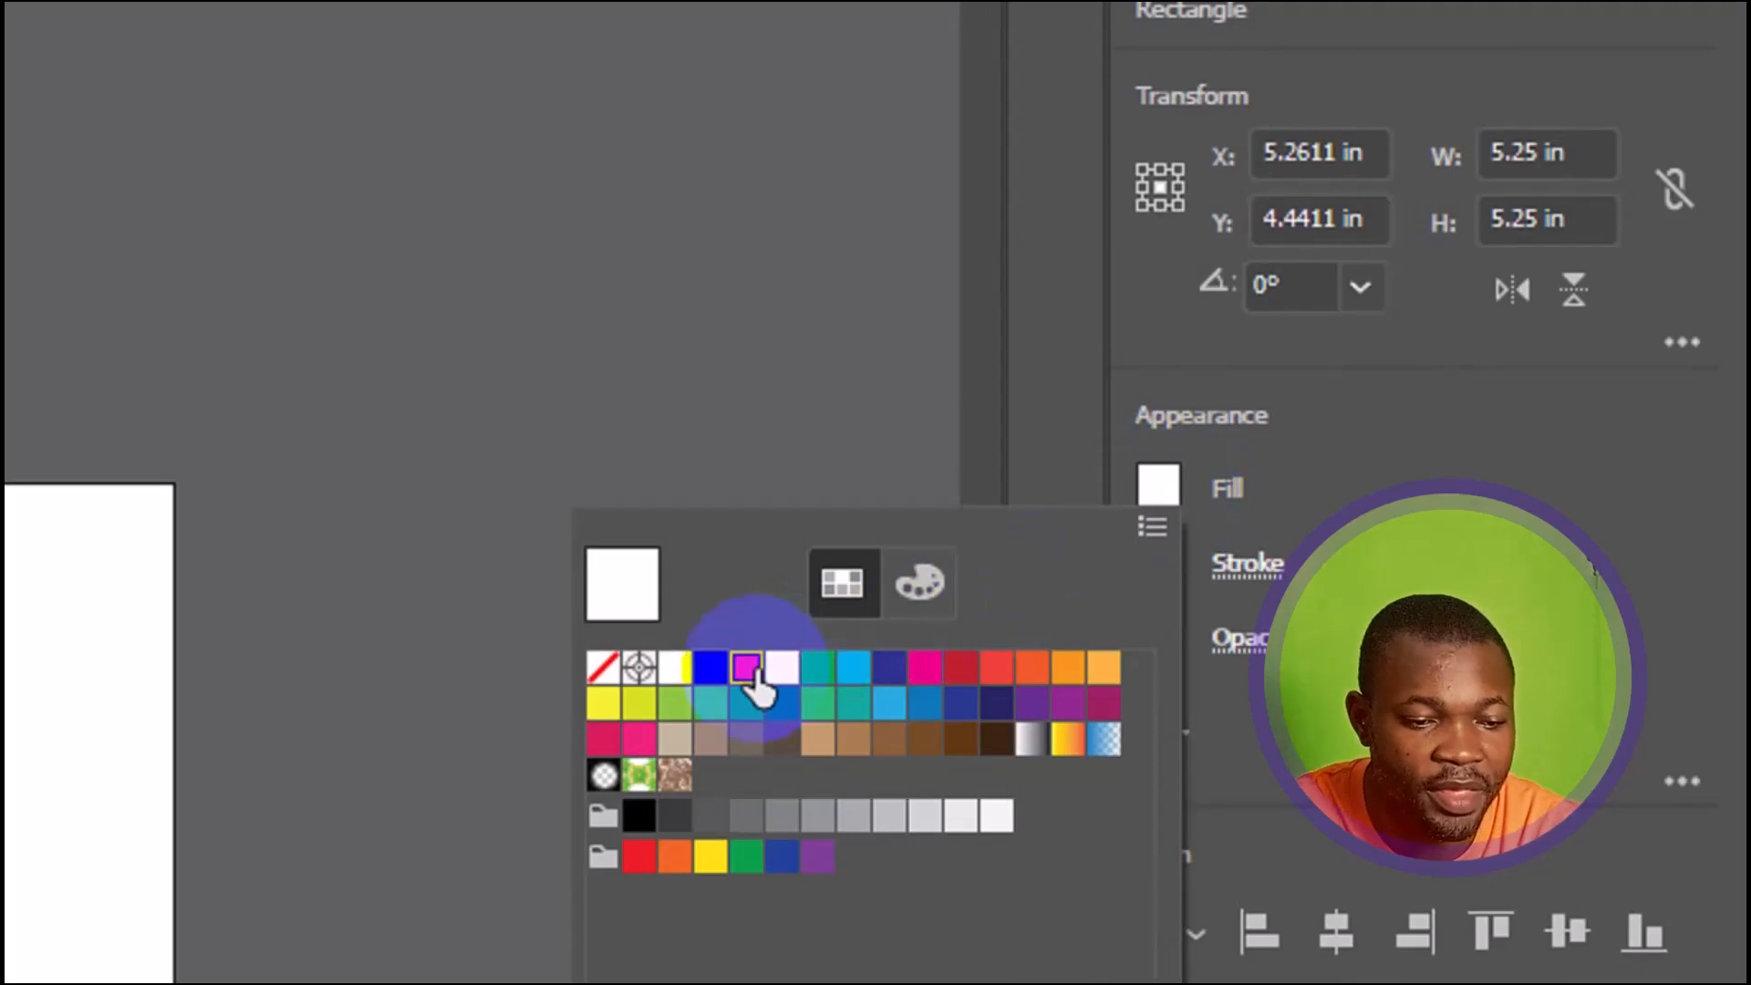
left_click(748, 675)
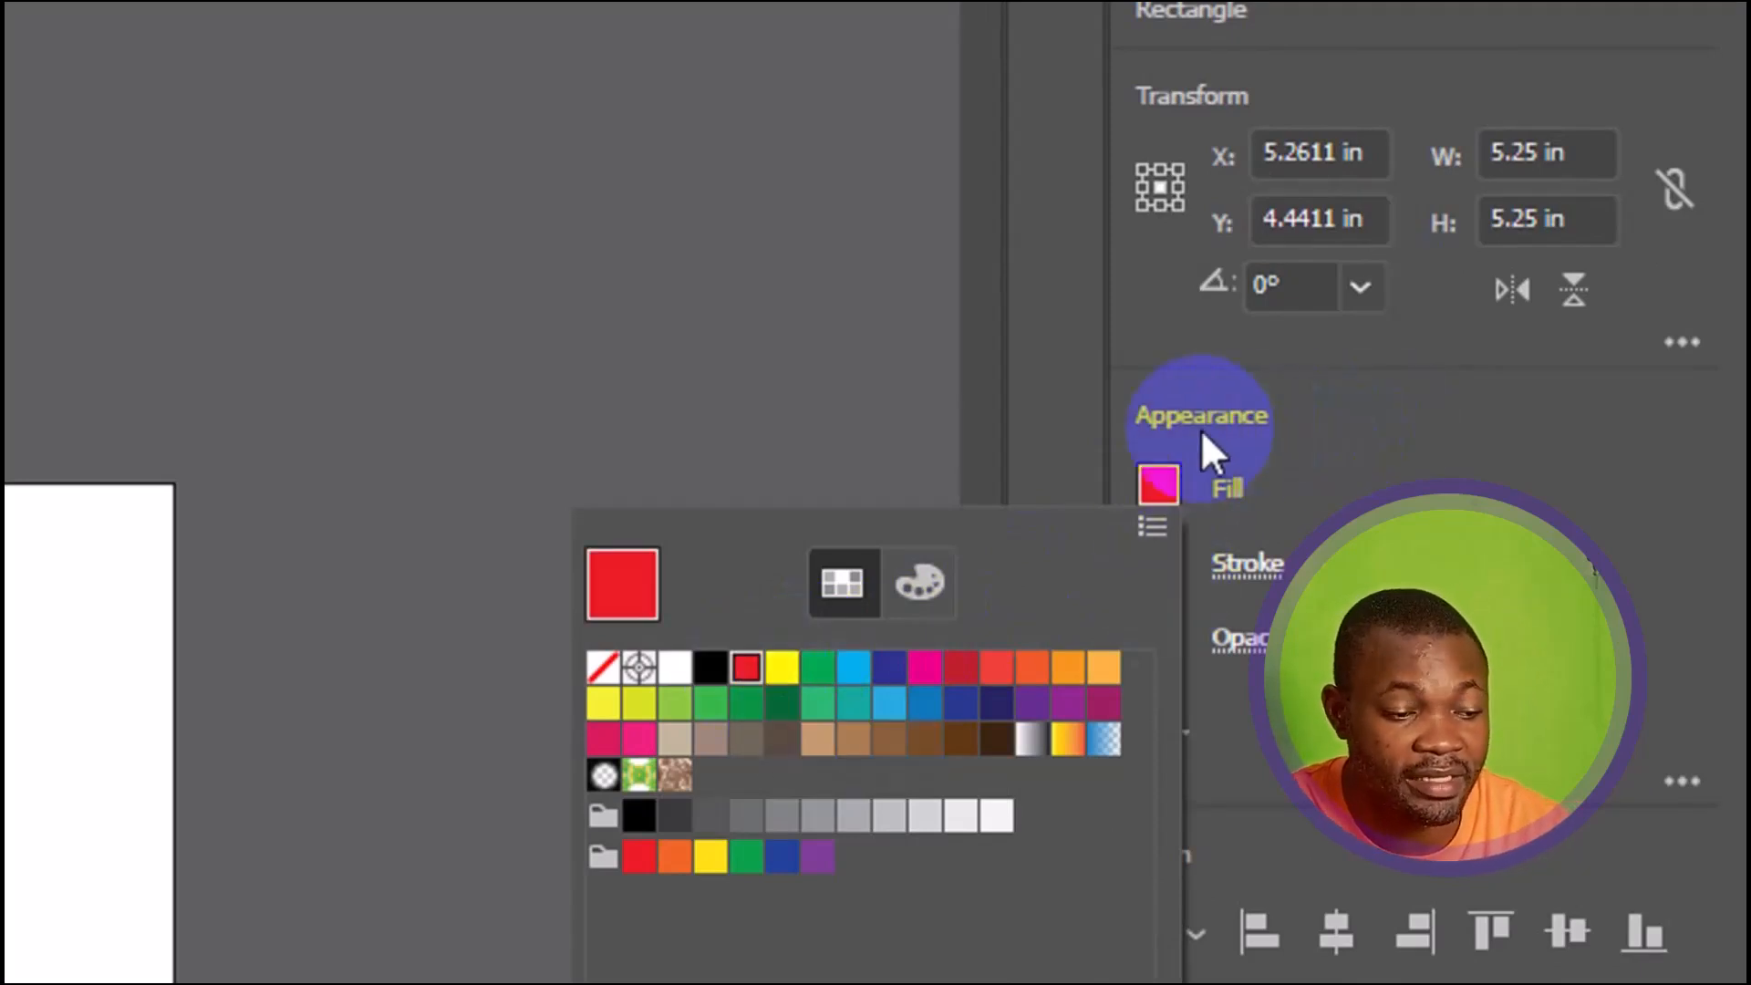
left_click(1153, 459)
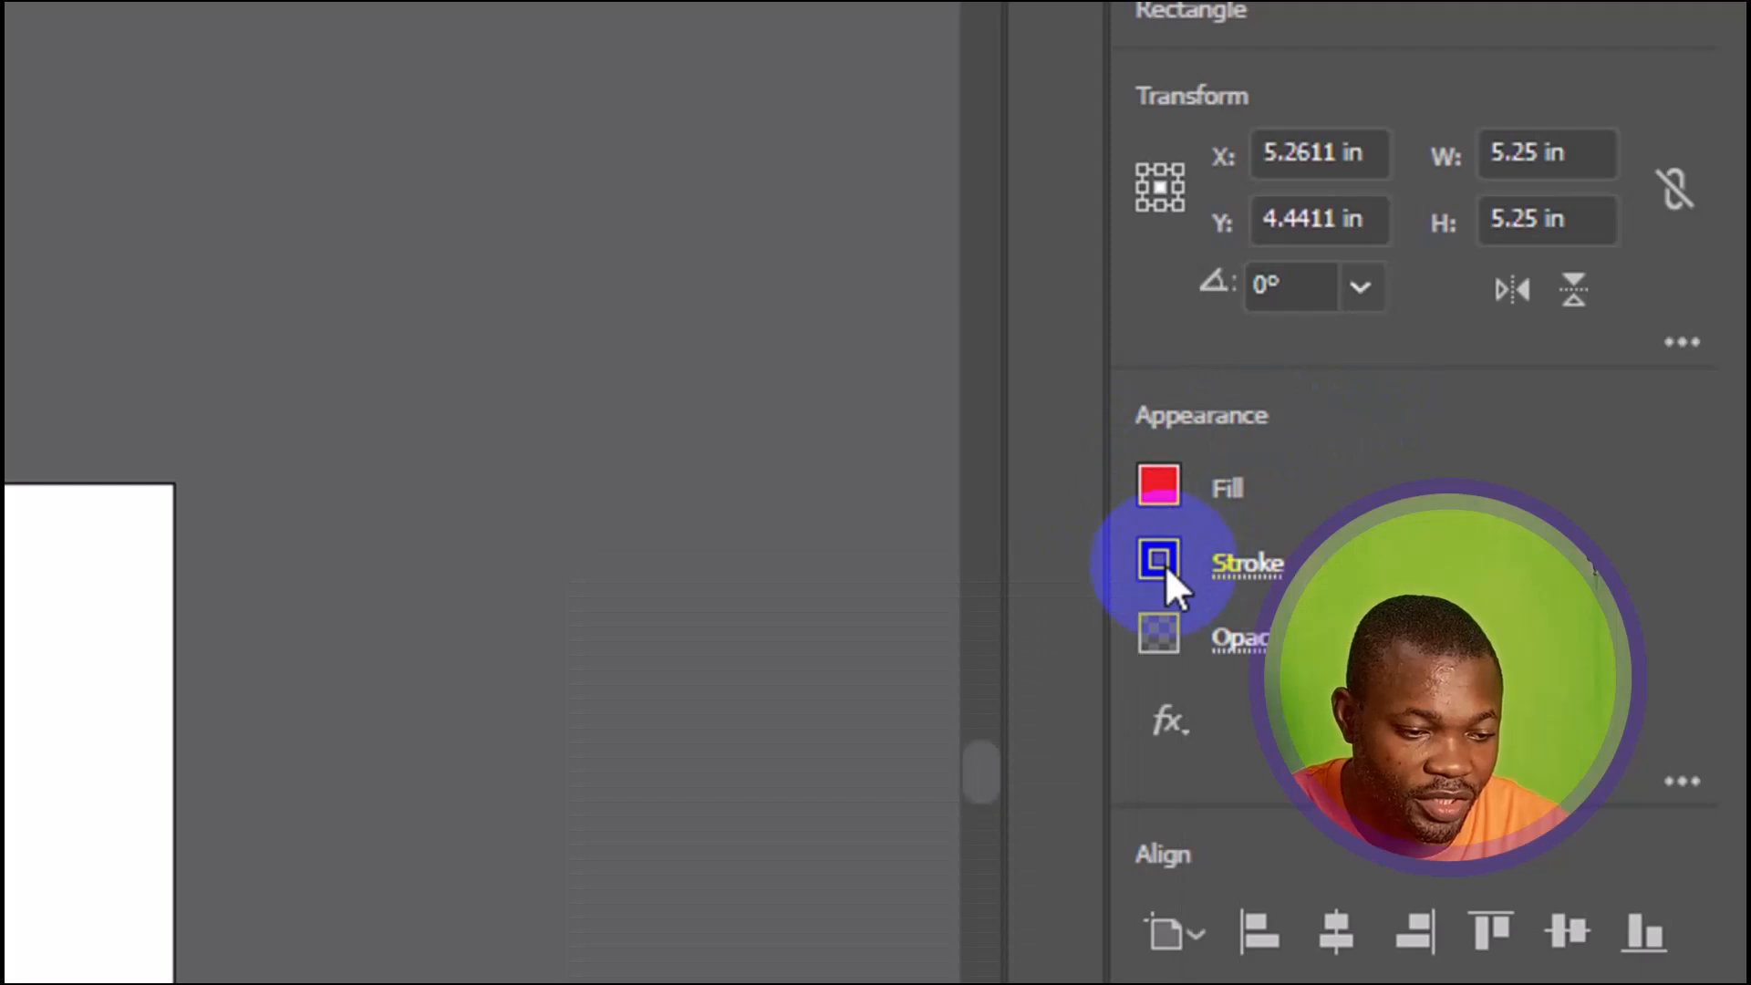
left_click(1164, 564)
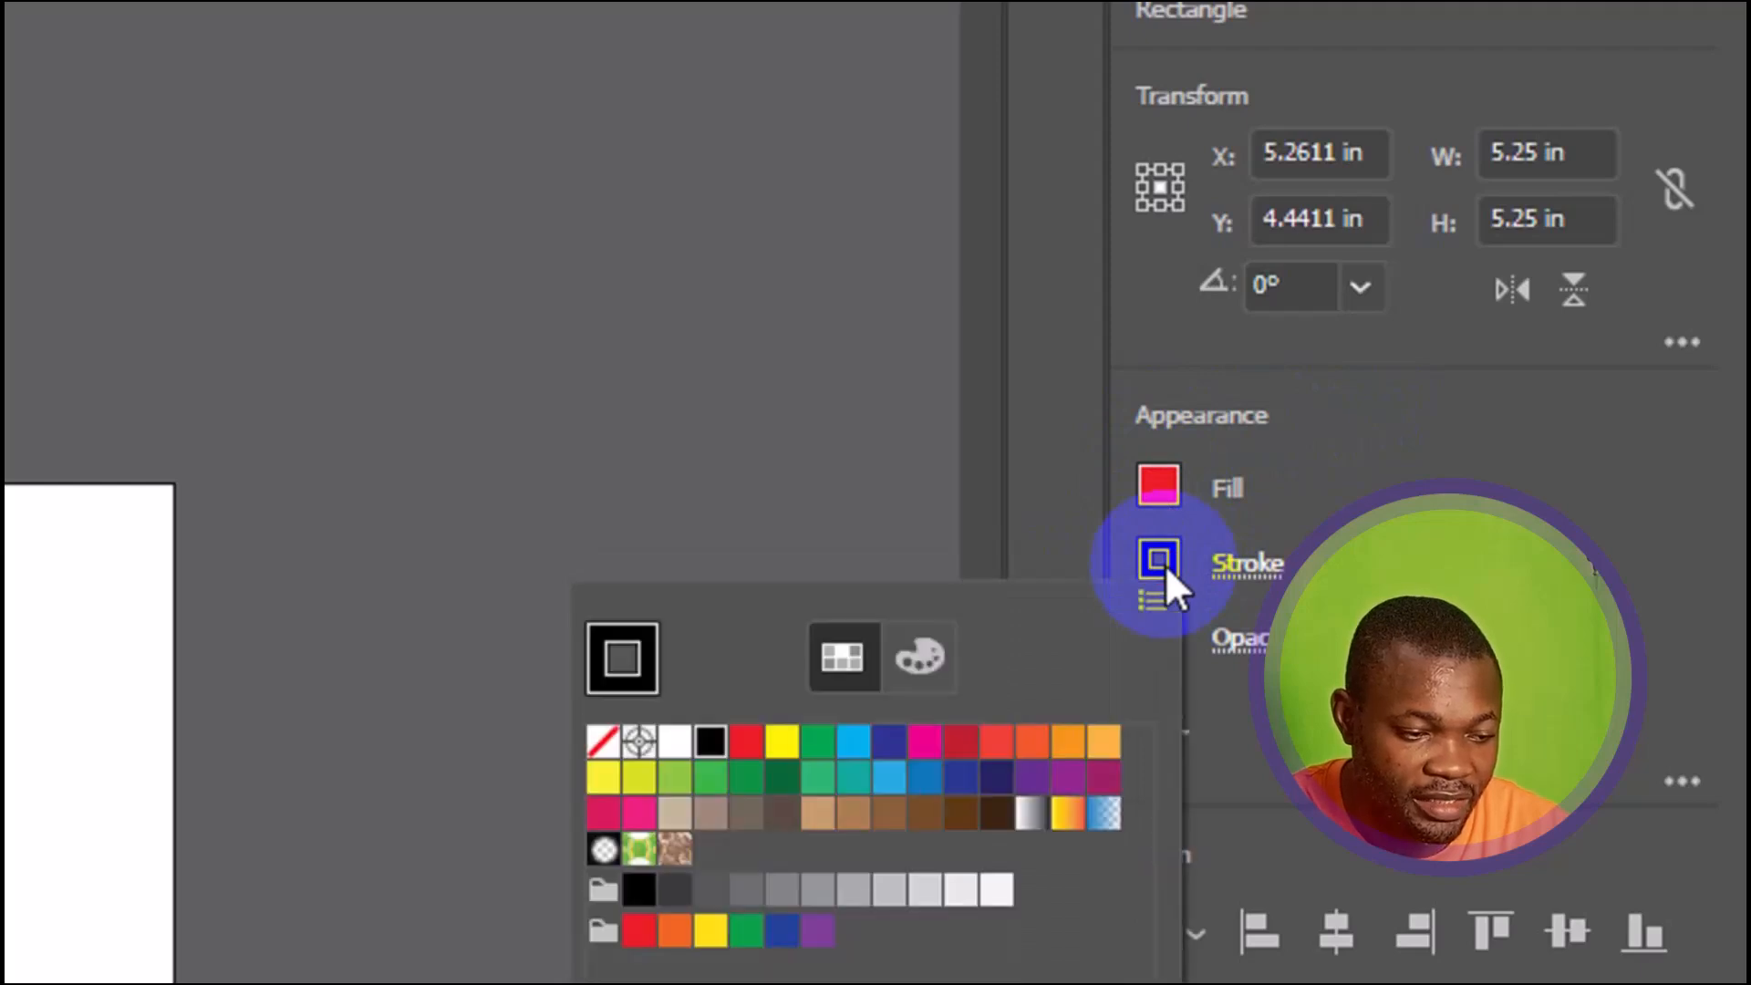
left_click(602, 743)
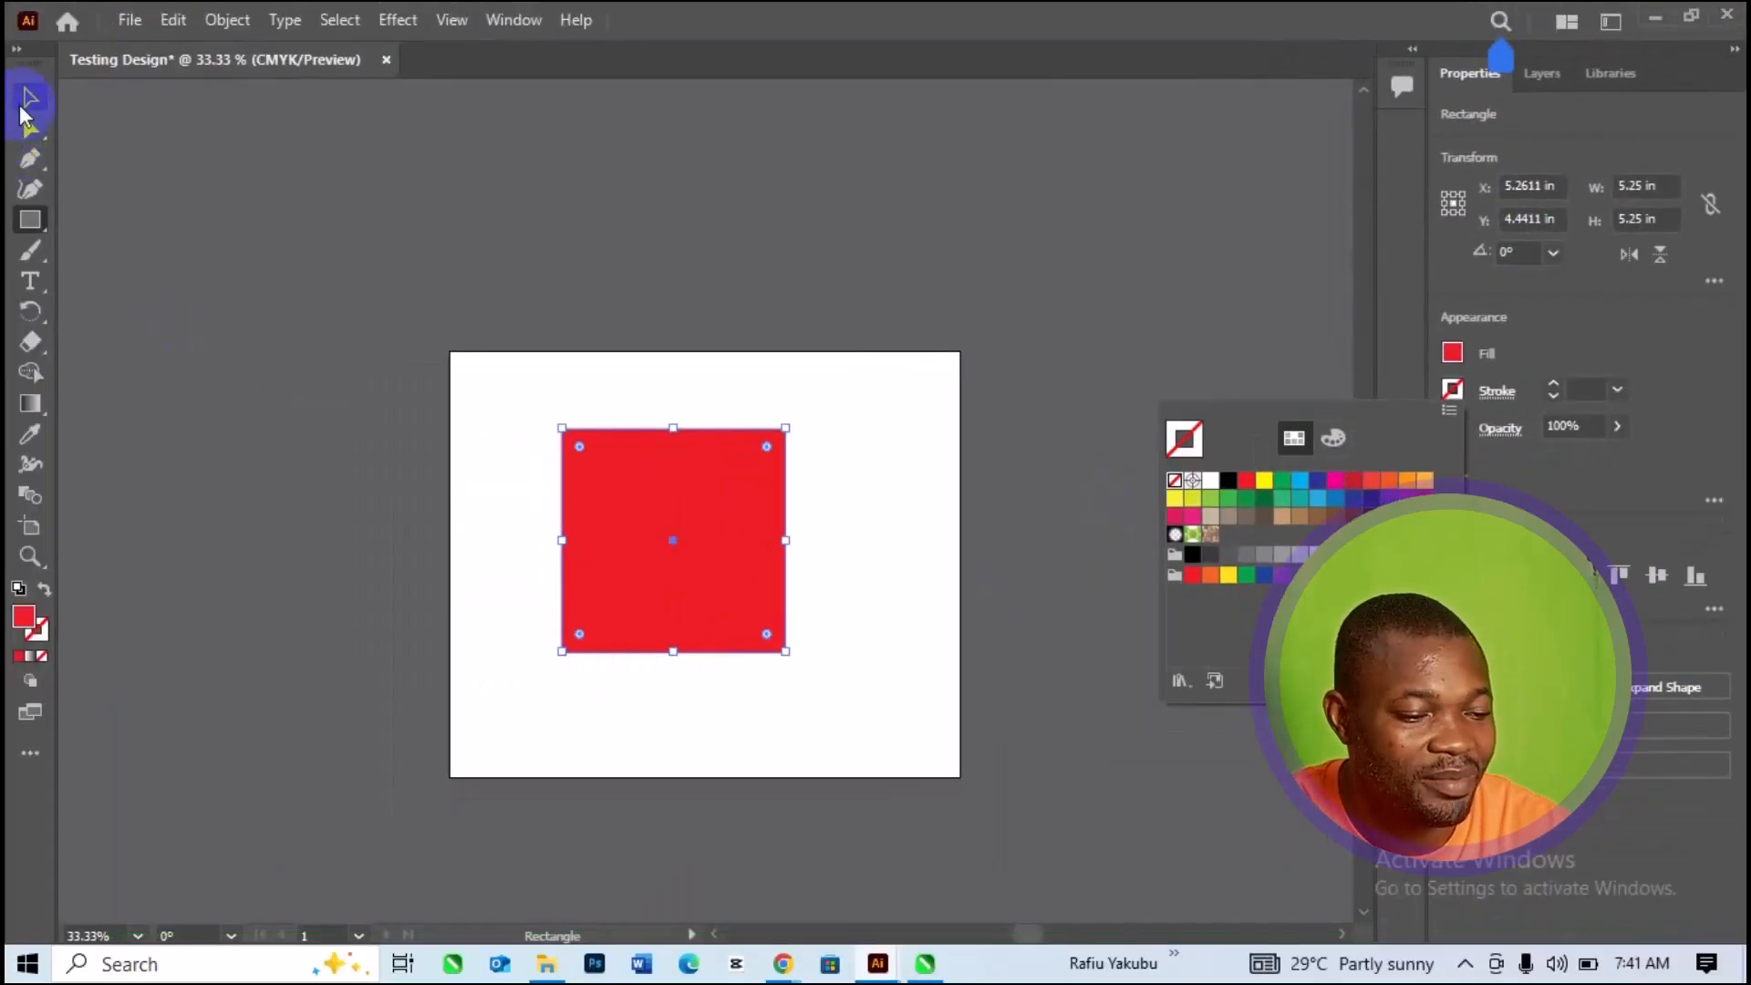
- Move the red square slightly down and to the right, to about X 5.71 in and Y 5.46 in
left_click_drag(684, 558, 685, 580)
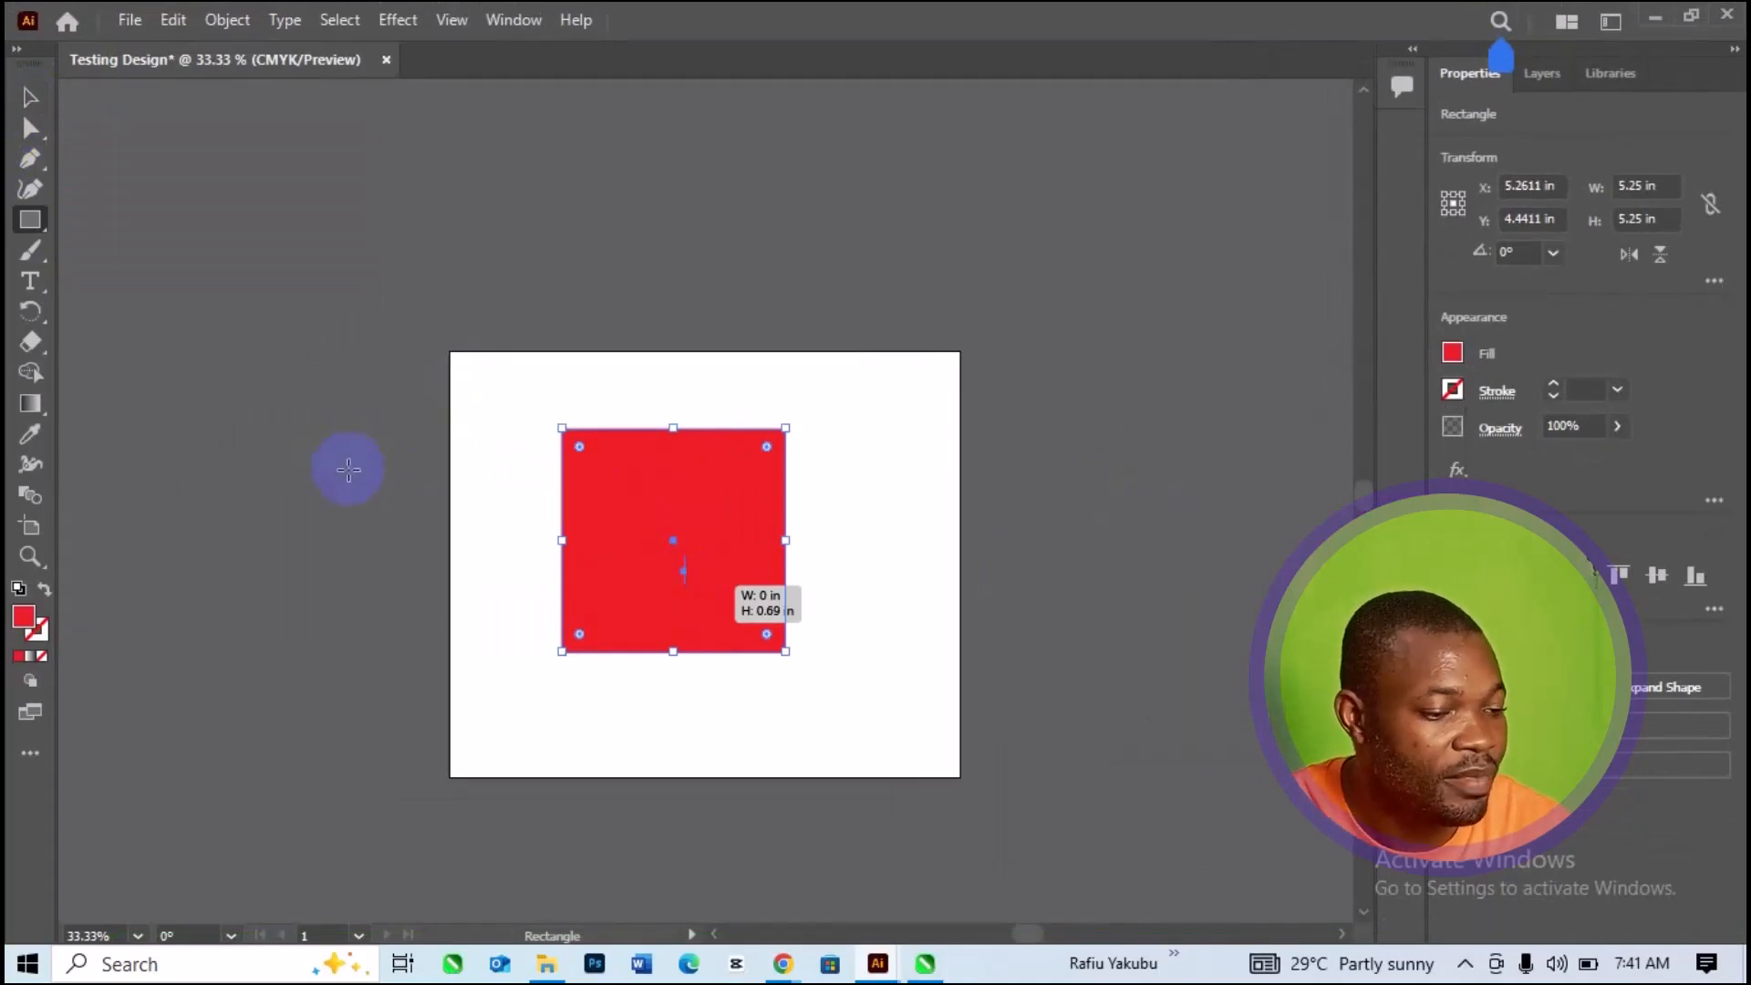
left_click(22, 119)
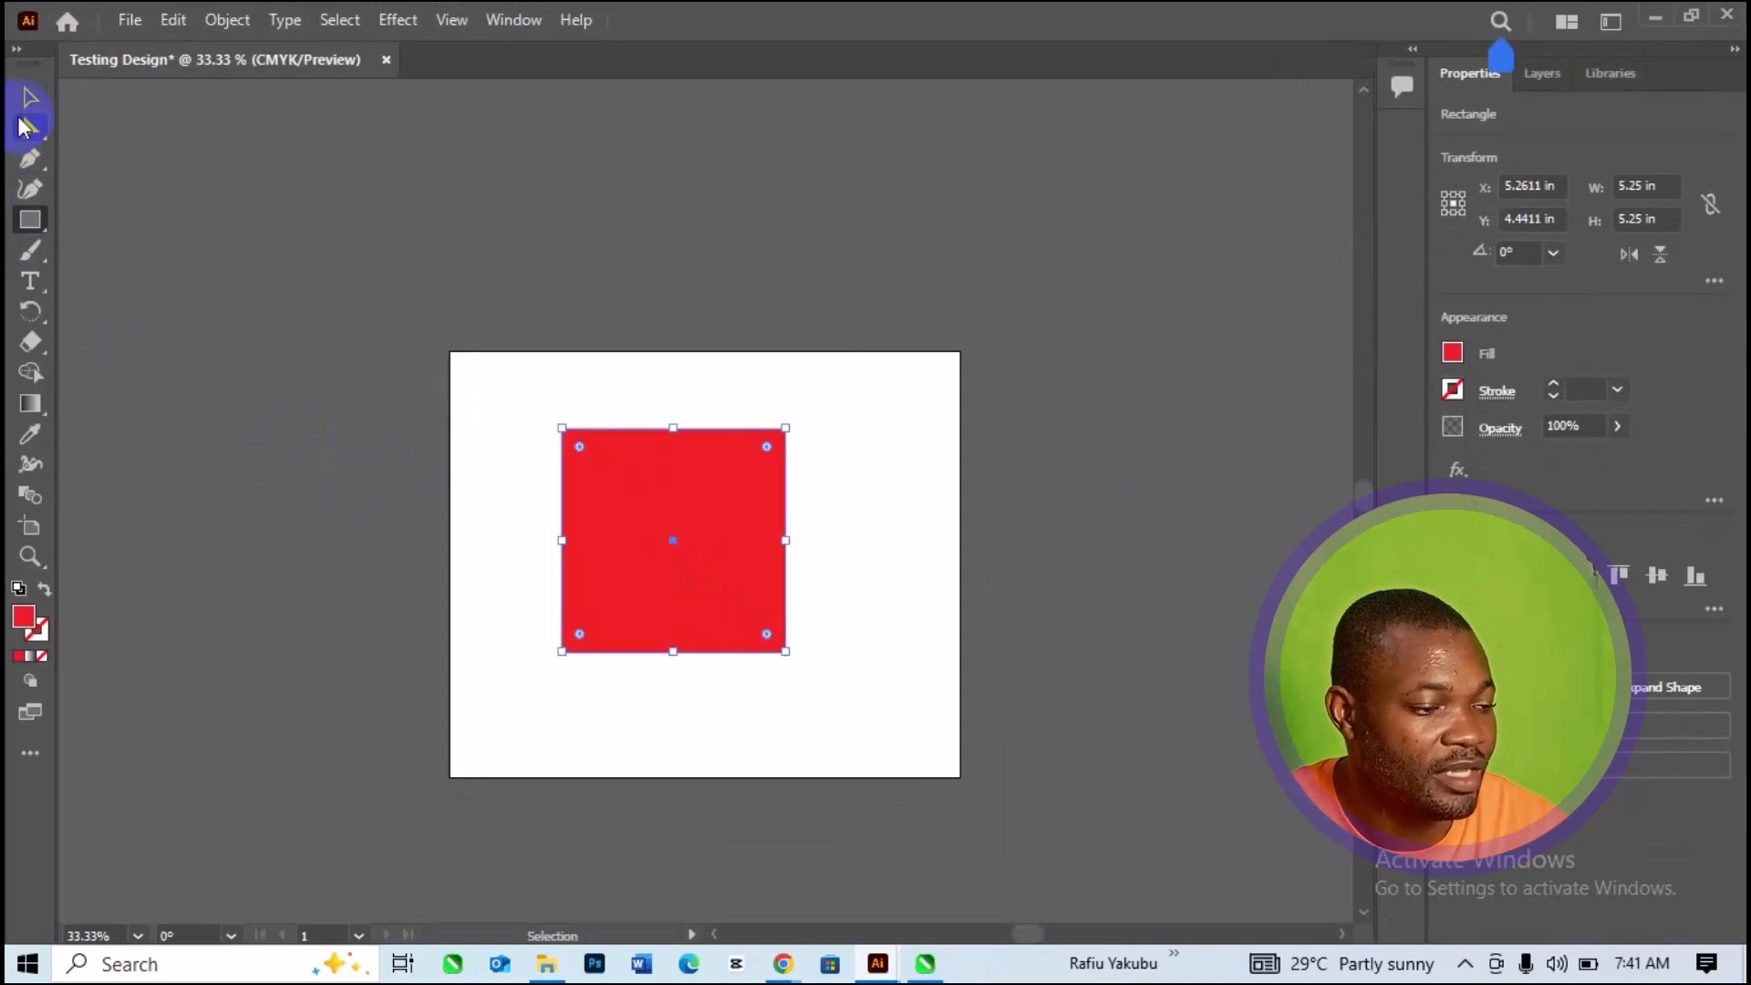
left_click(661, 558)
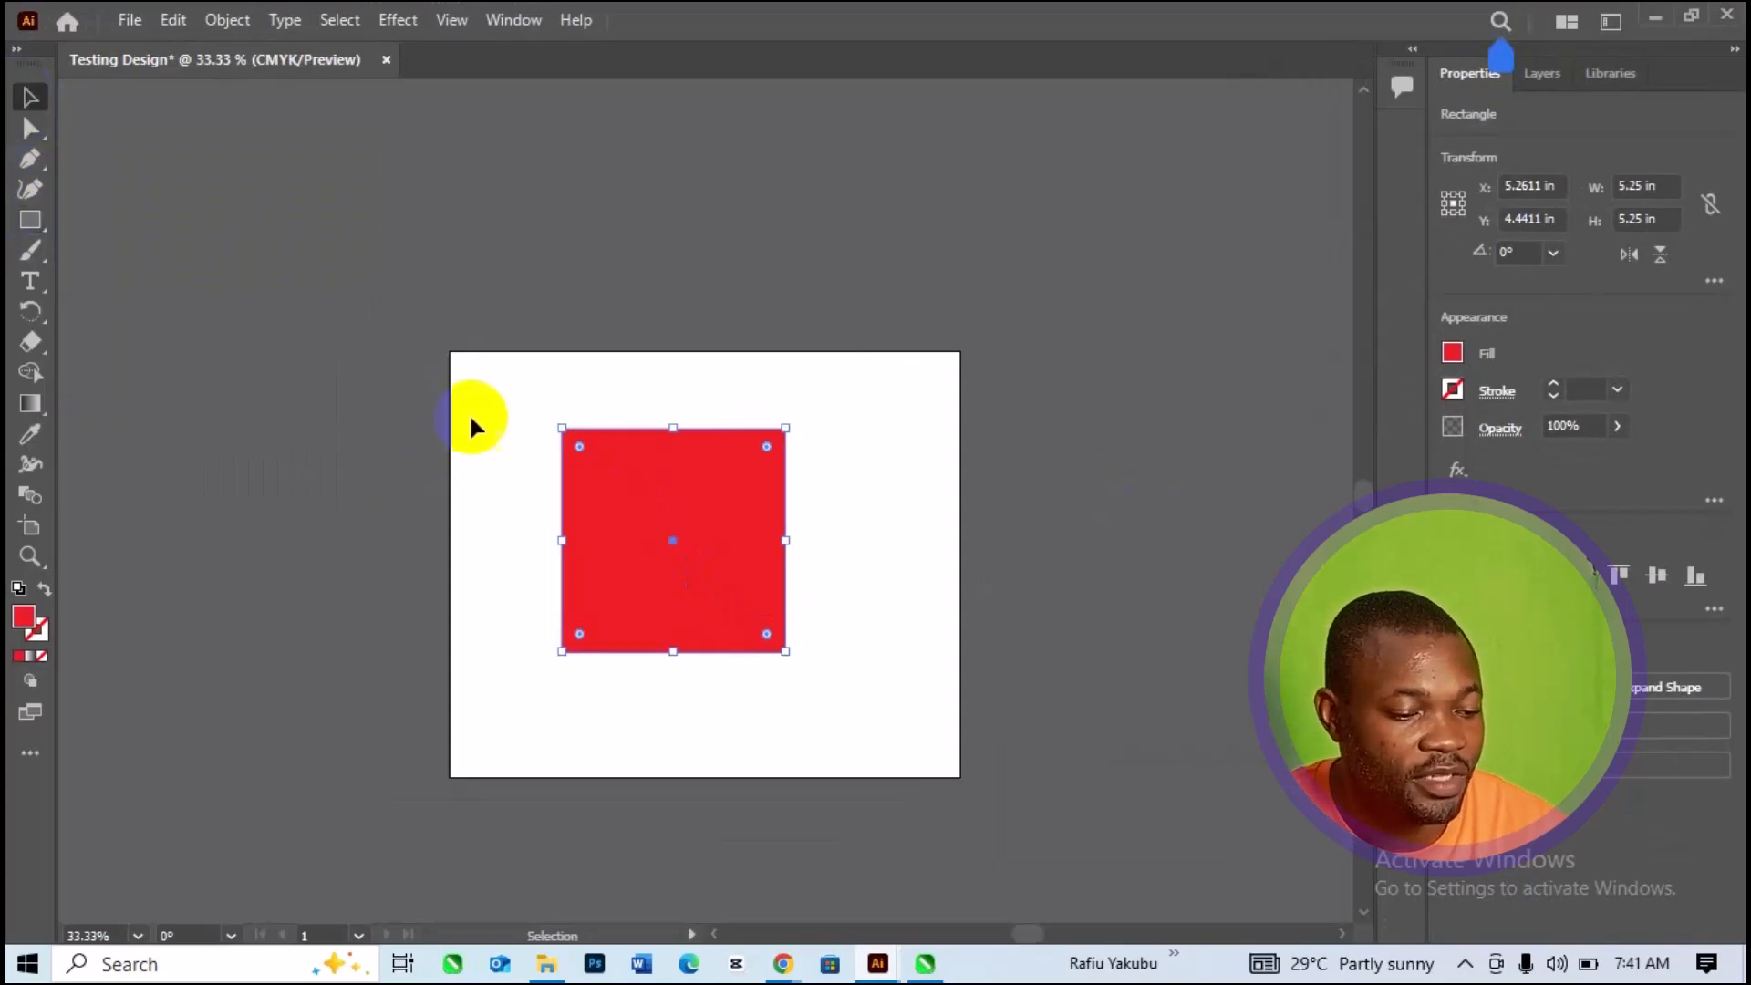
left_click_drag(661, 563, 689, 593)
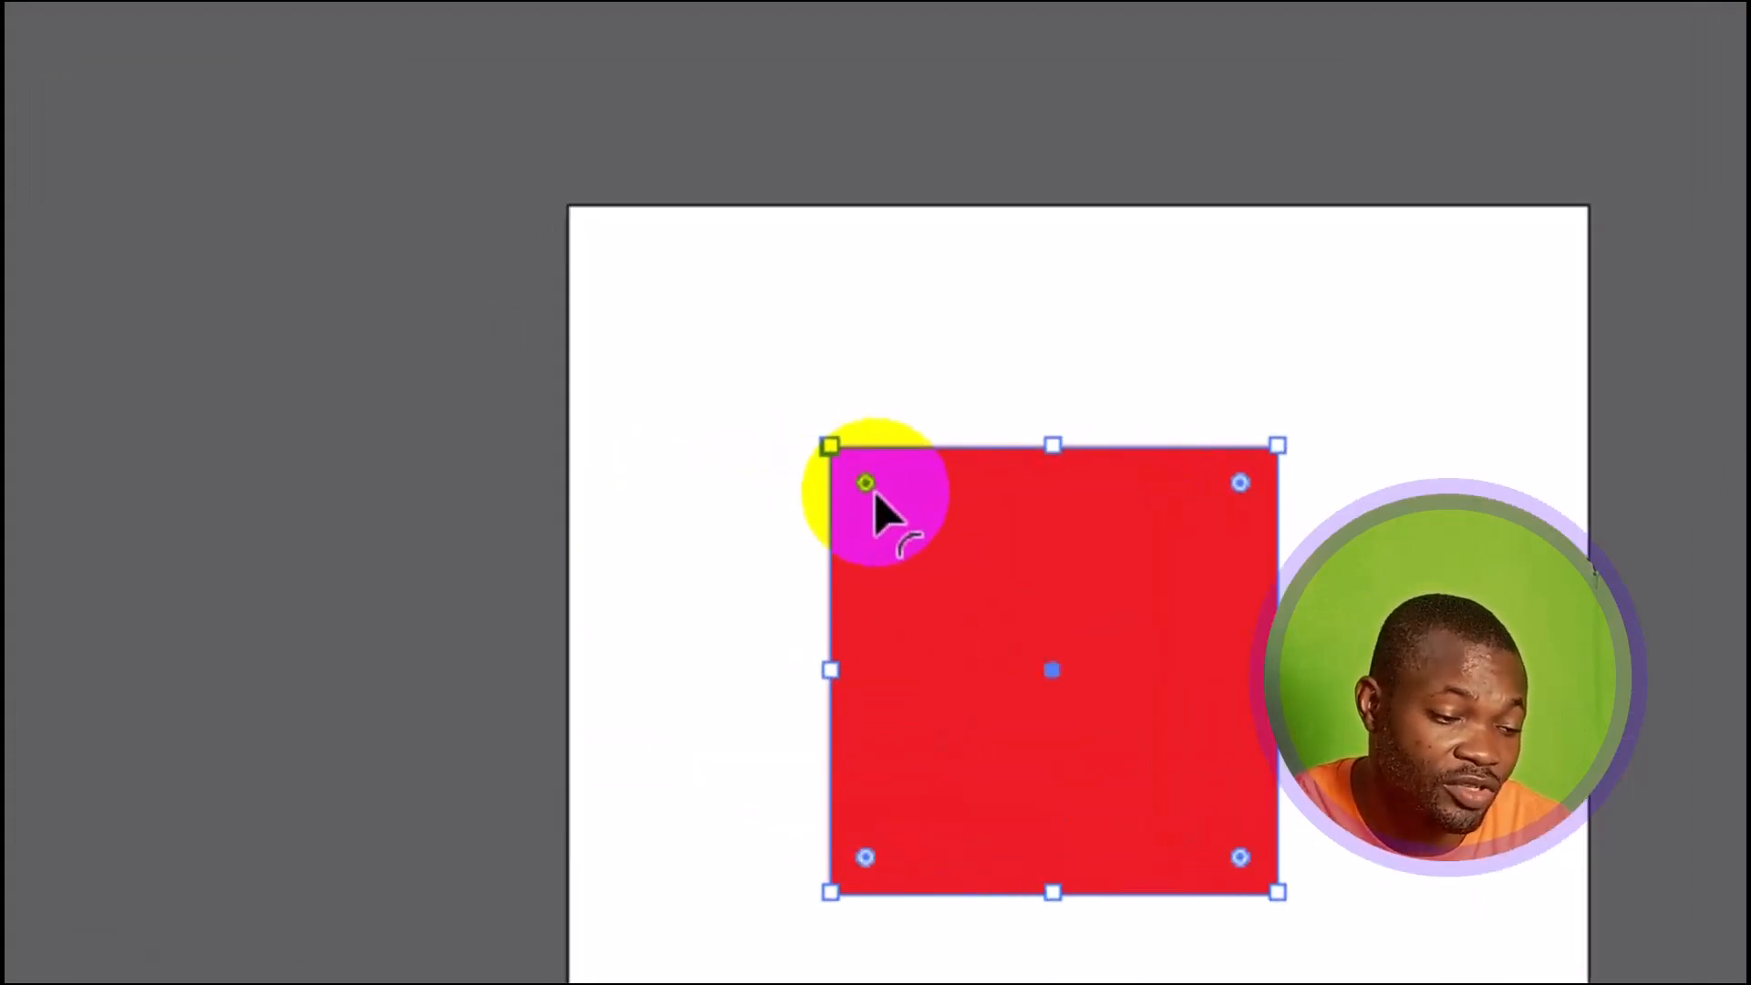
- Round all four corners of the red square equally, then round only its lower-left corner much further and deselect the shape
left_click_drag(874, 491, 951, 555)
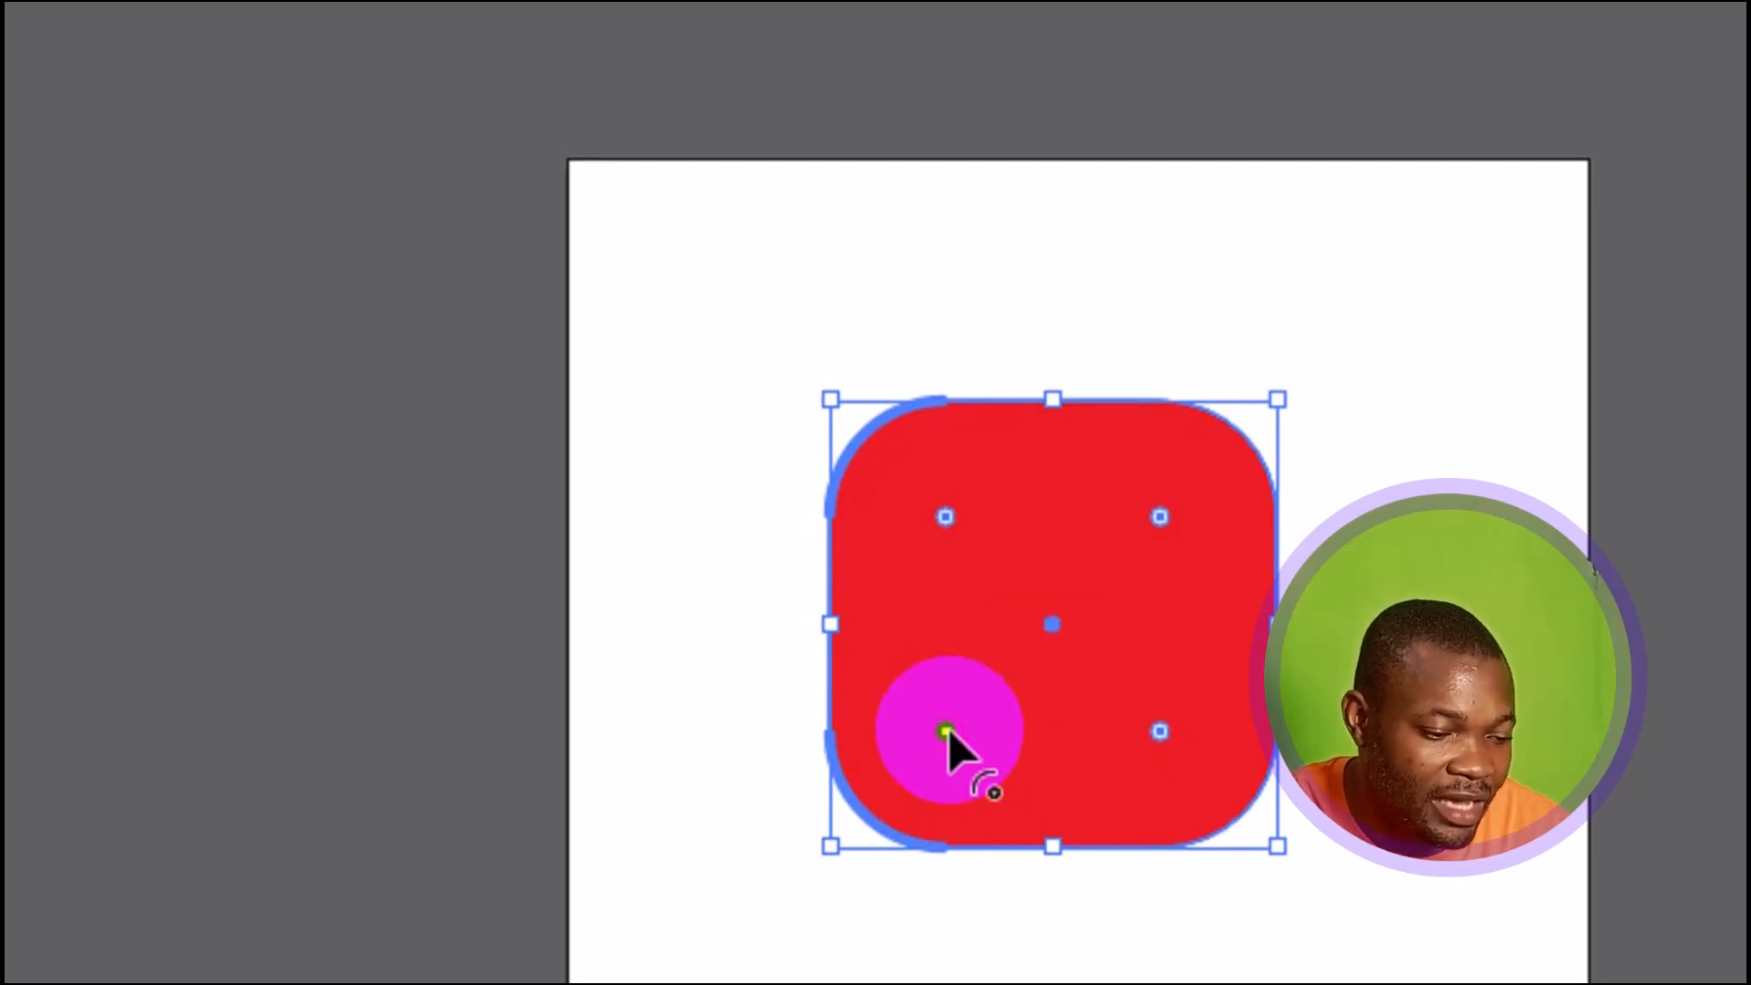
left_click_drag(949, 730, 1058, 607)
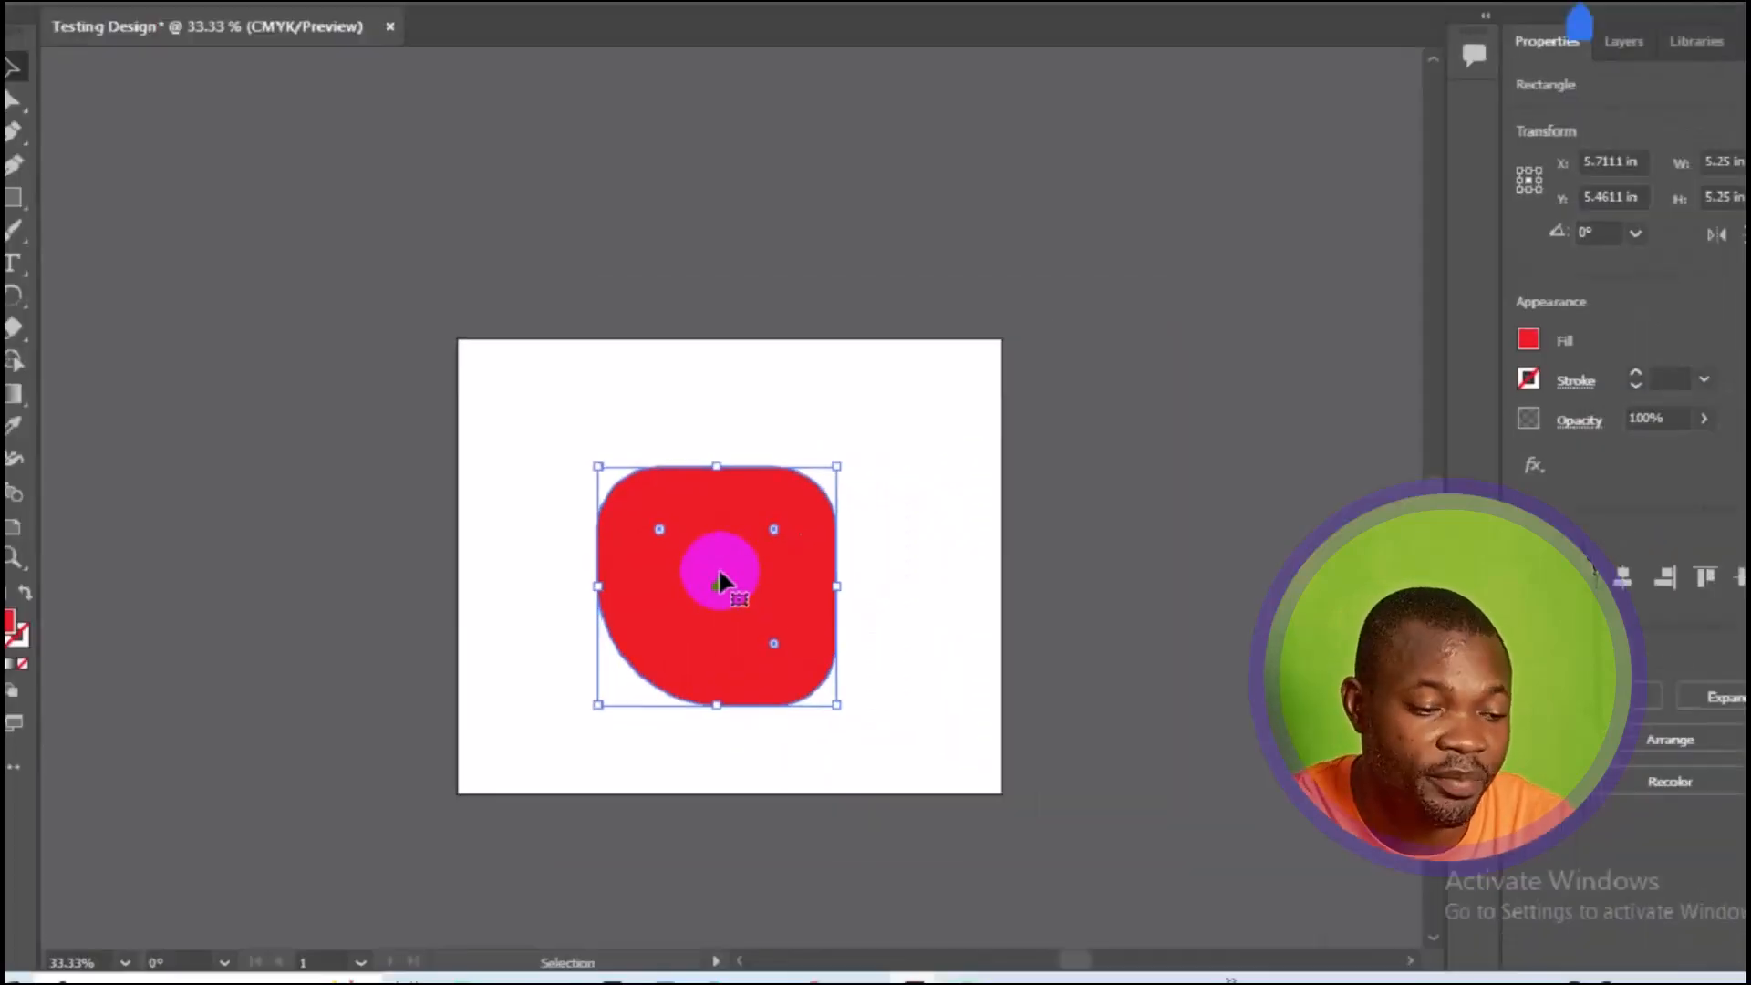
left_click(852, 423)
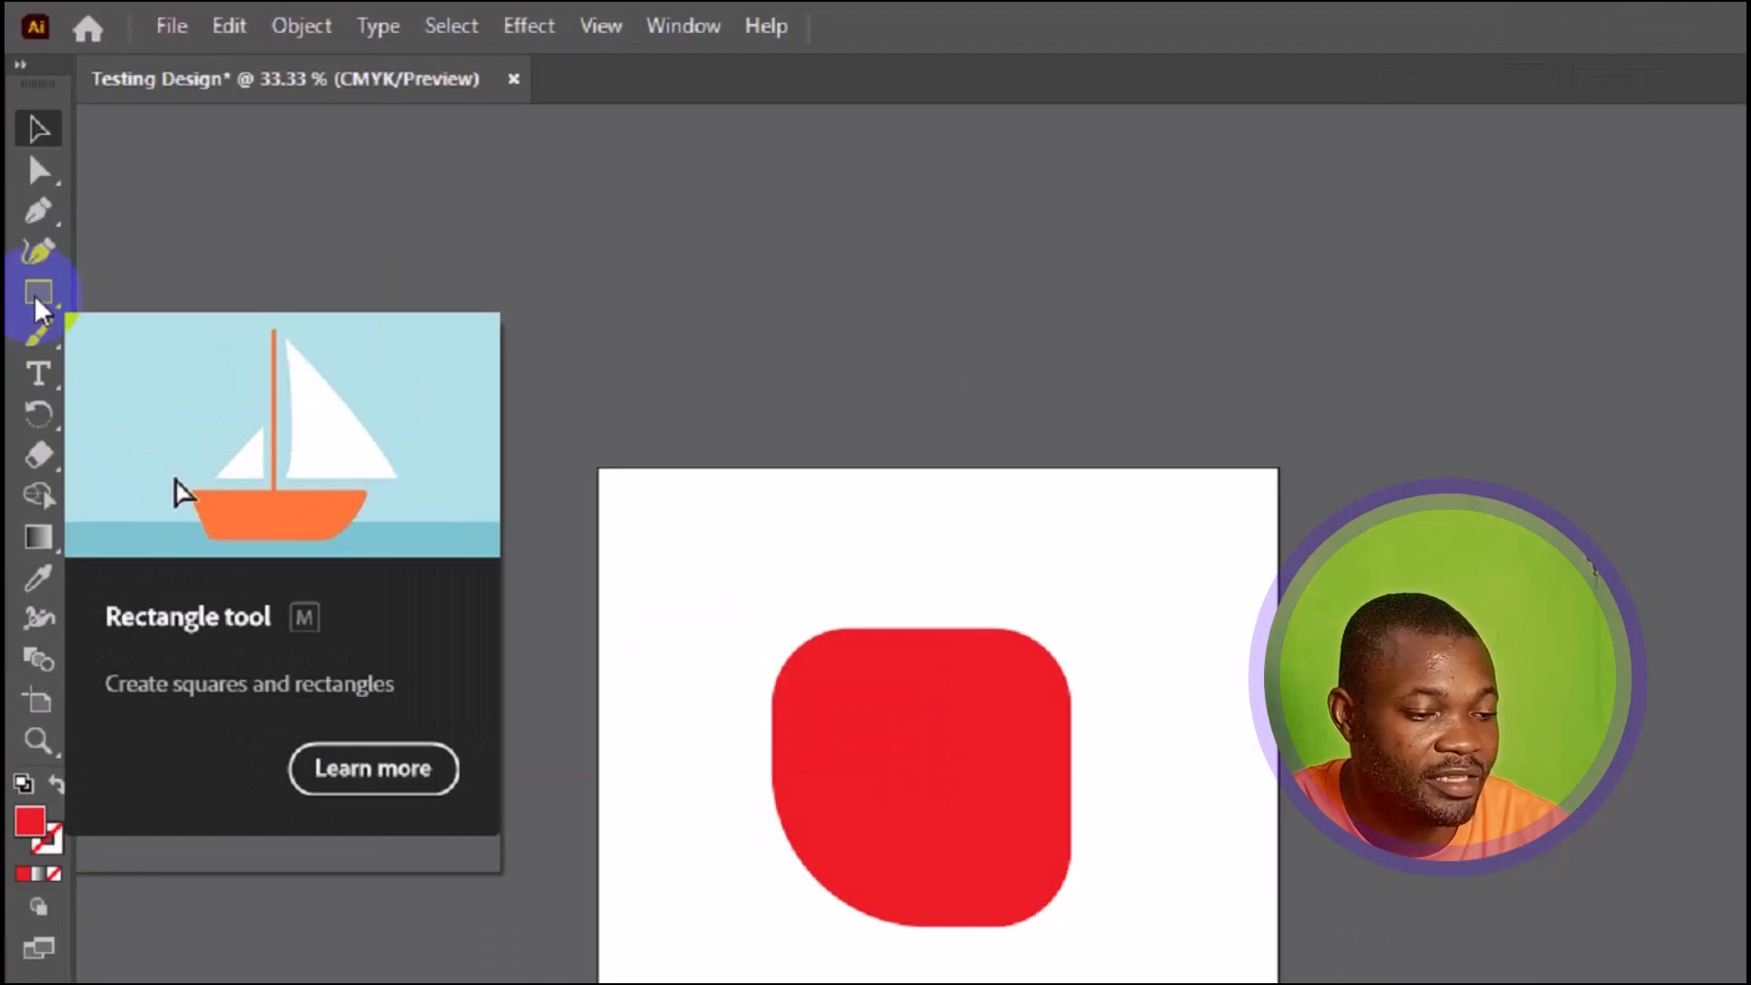
- Draw a second red square about 4.8 in wide above the rounded shape, overlapping the artboard's upper edge
left_click(35, 294)
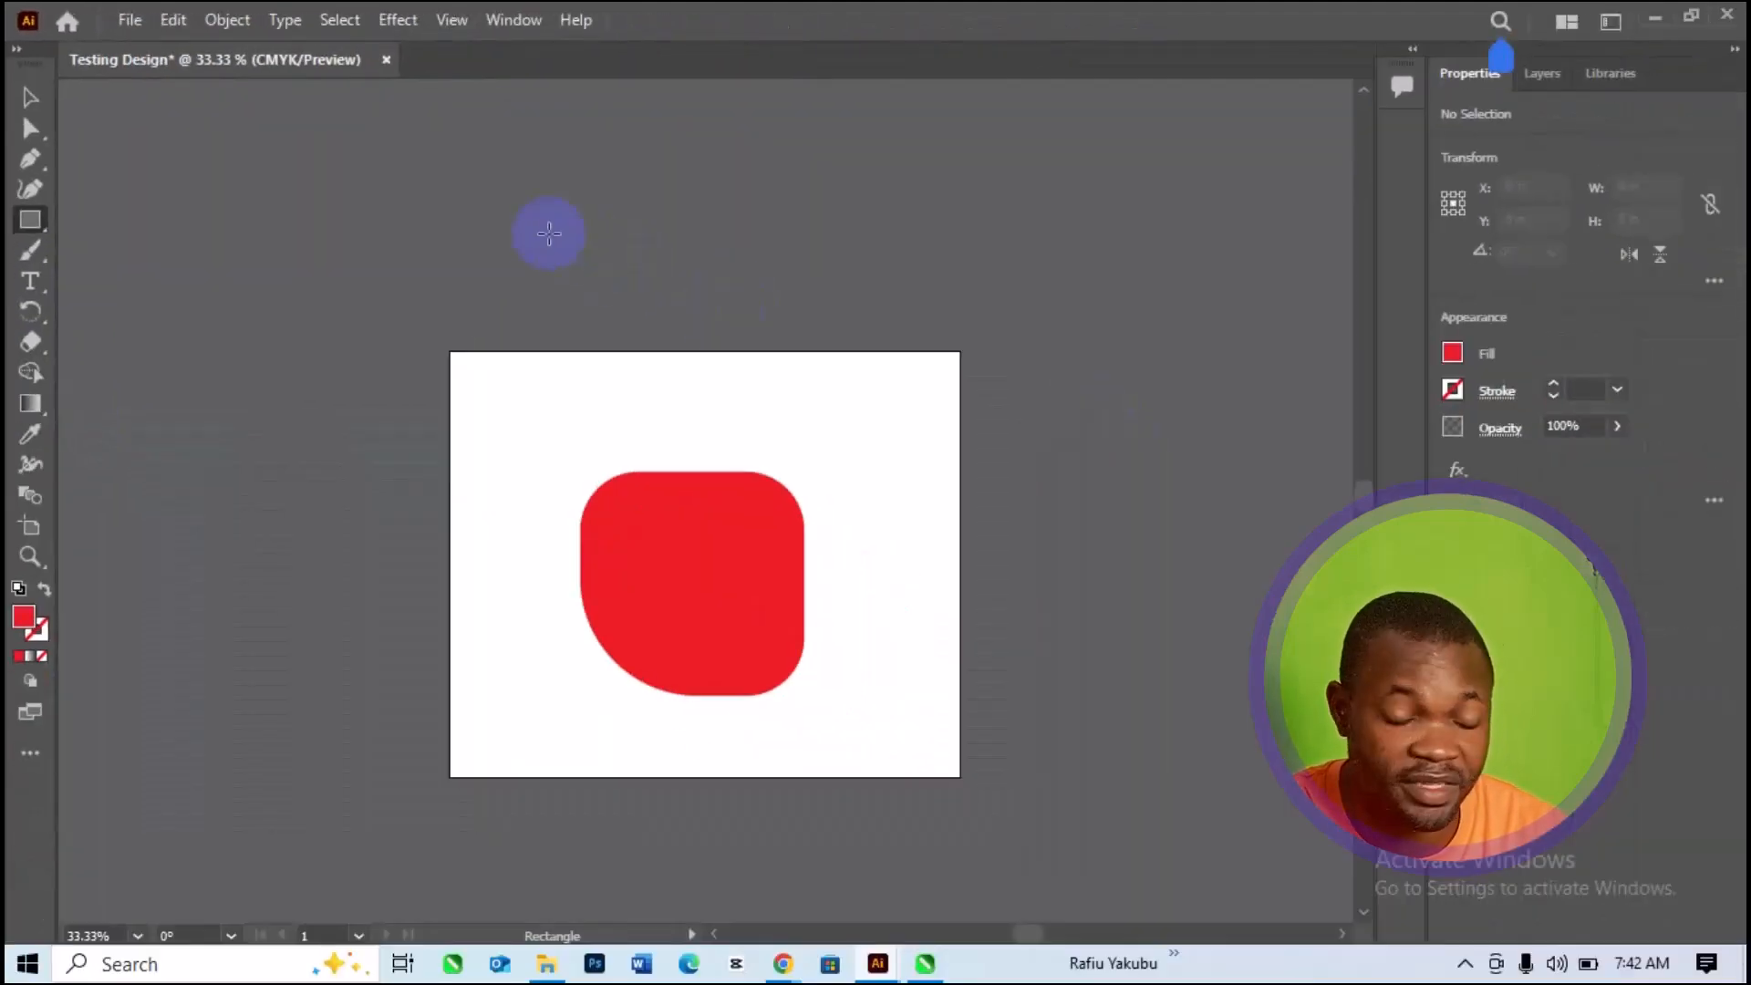
left_click_drag(549, 234, 762, 429)
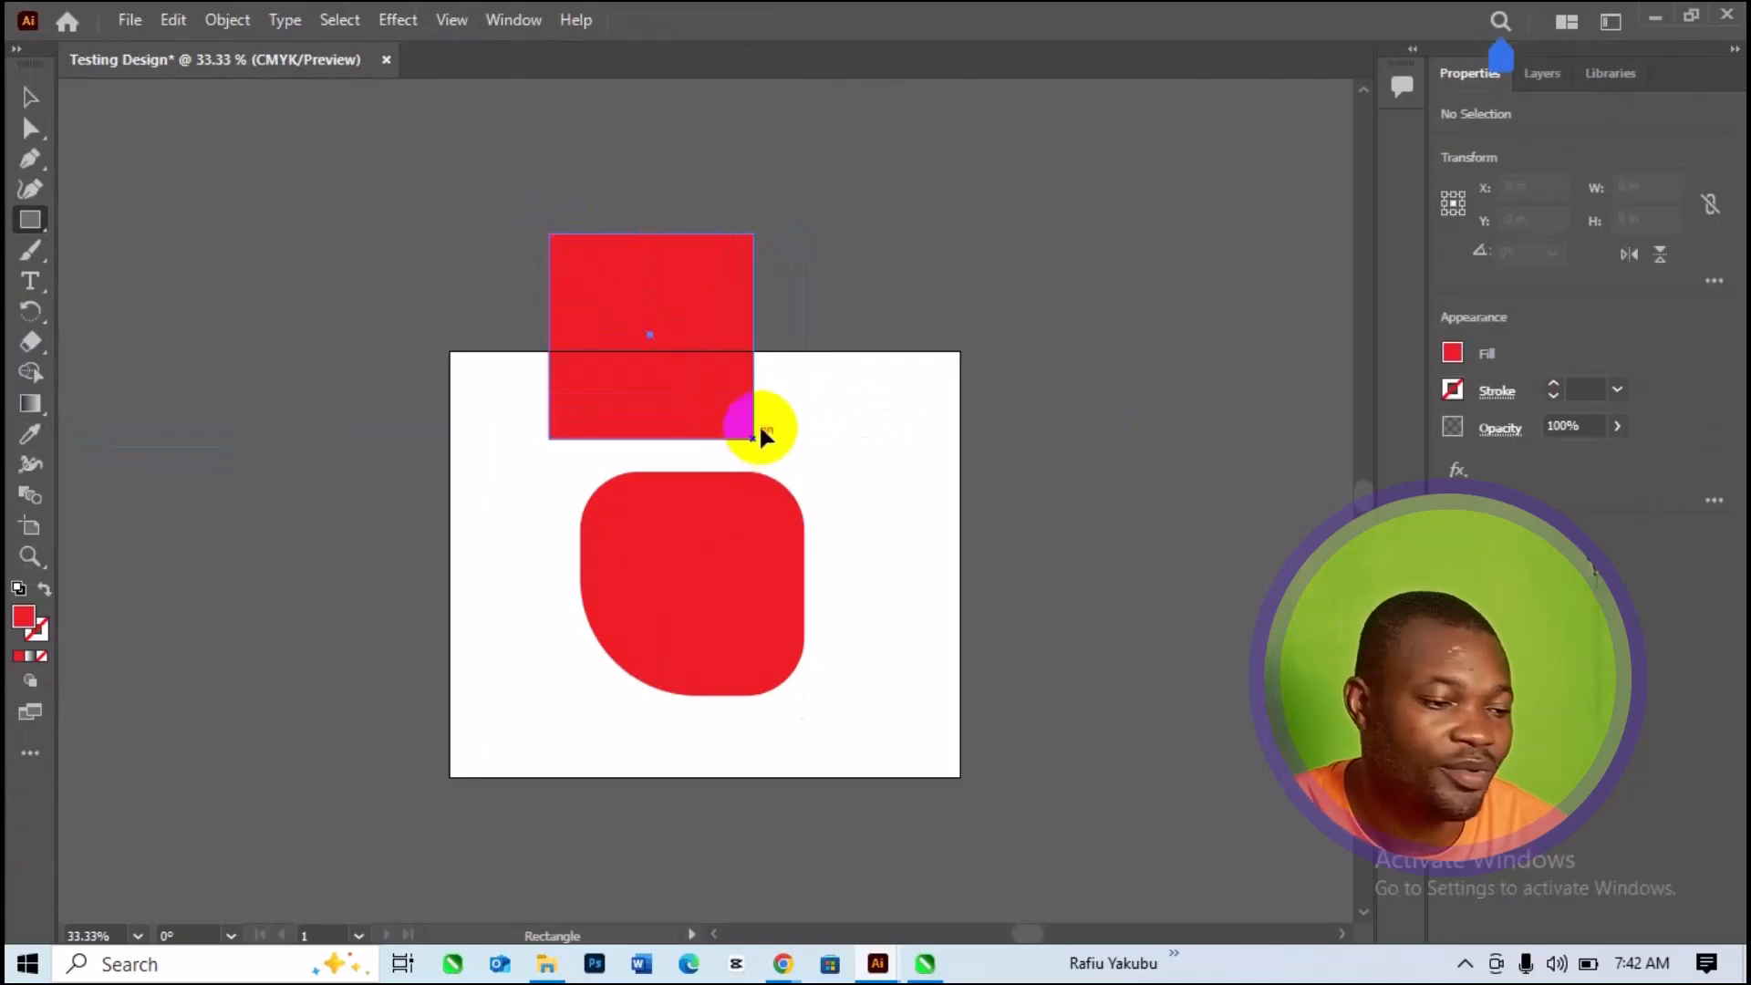
left_click(582, 357, "ctrl")
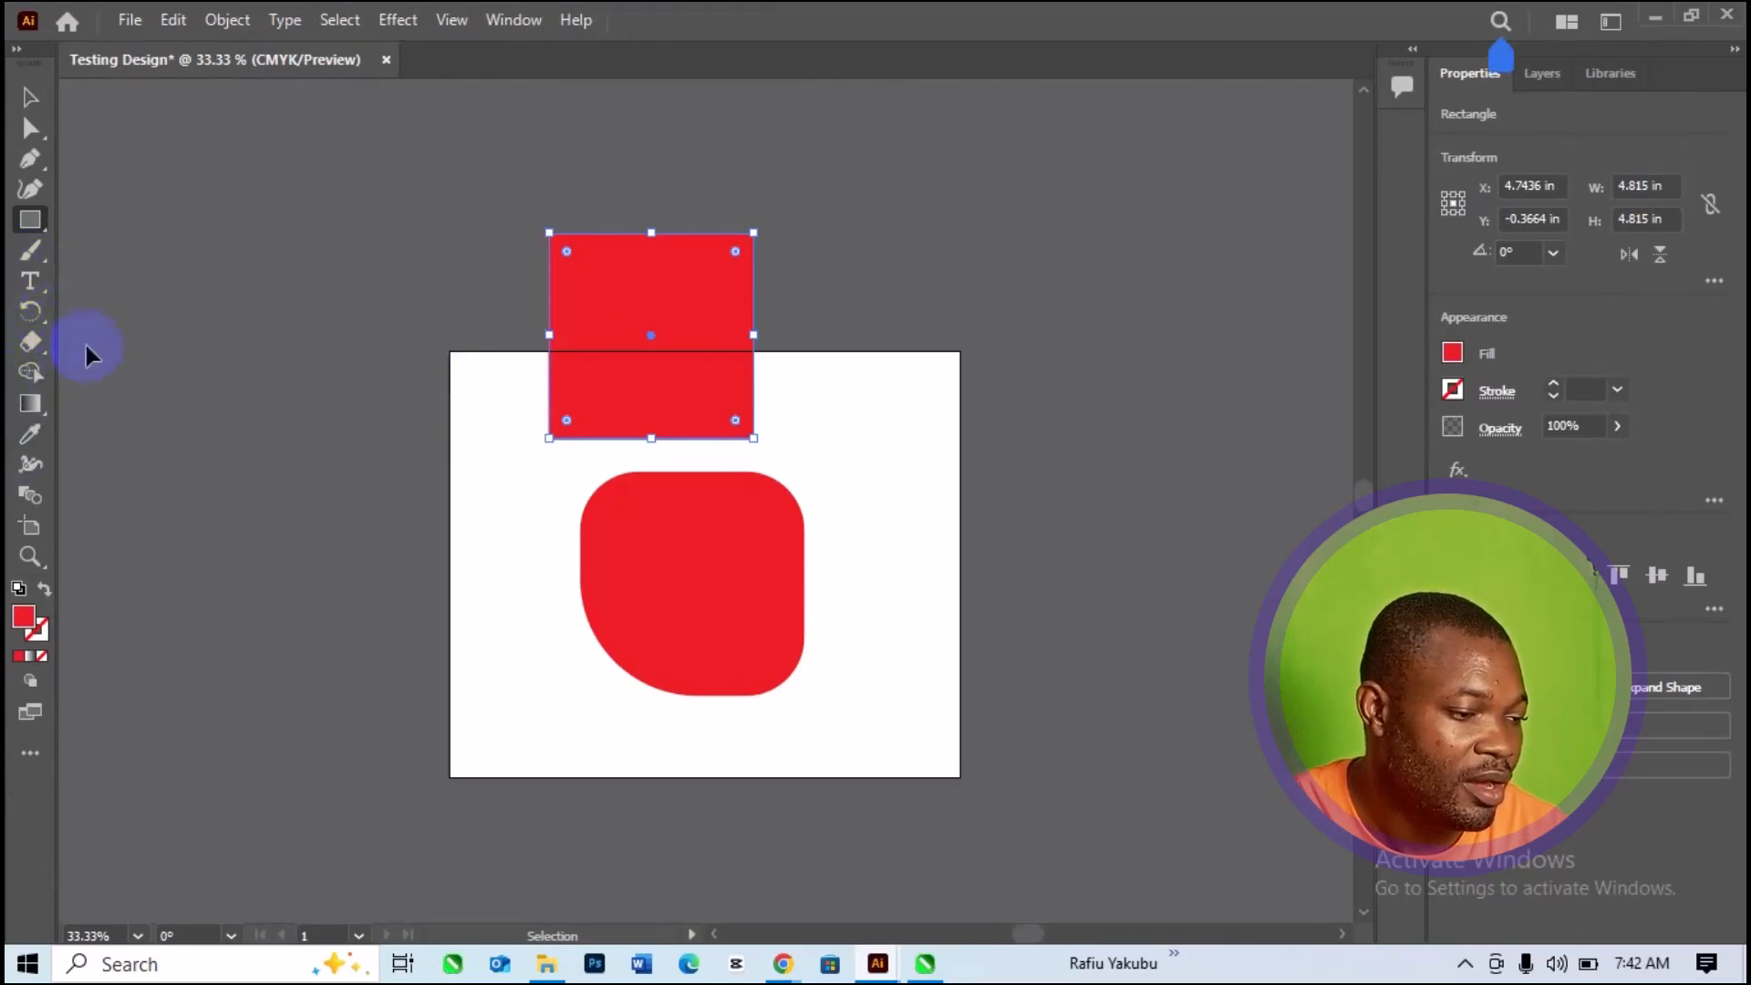
- Draw a circle about 7.07 in across with the Ellipse tool, overlapping the upper square's lower-right corner and the rounded shape
left_click(37, 230)
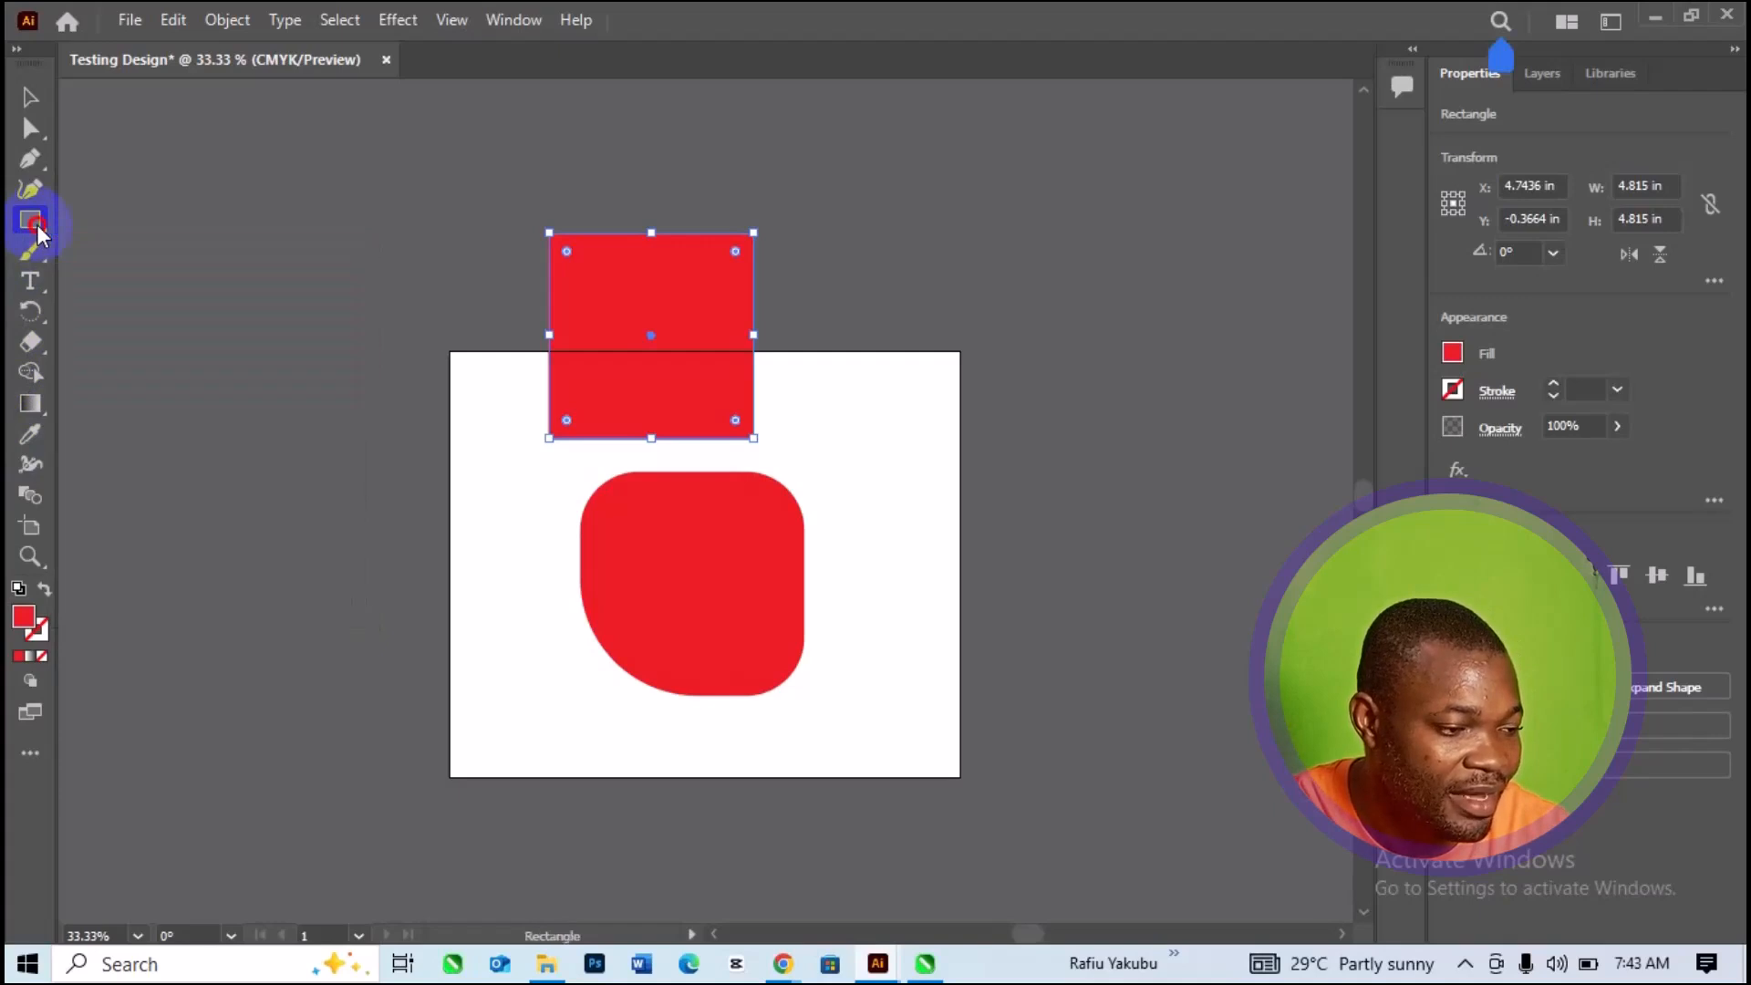
left_click(37, 230)
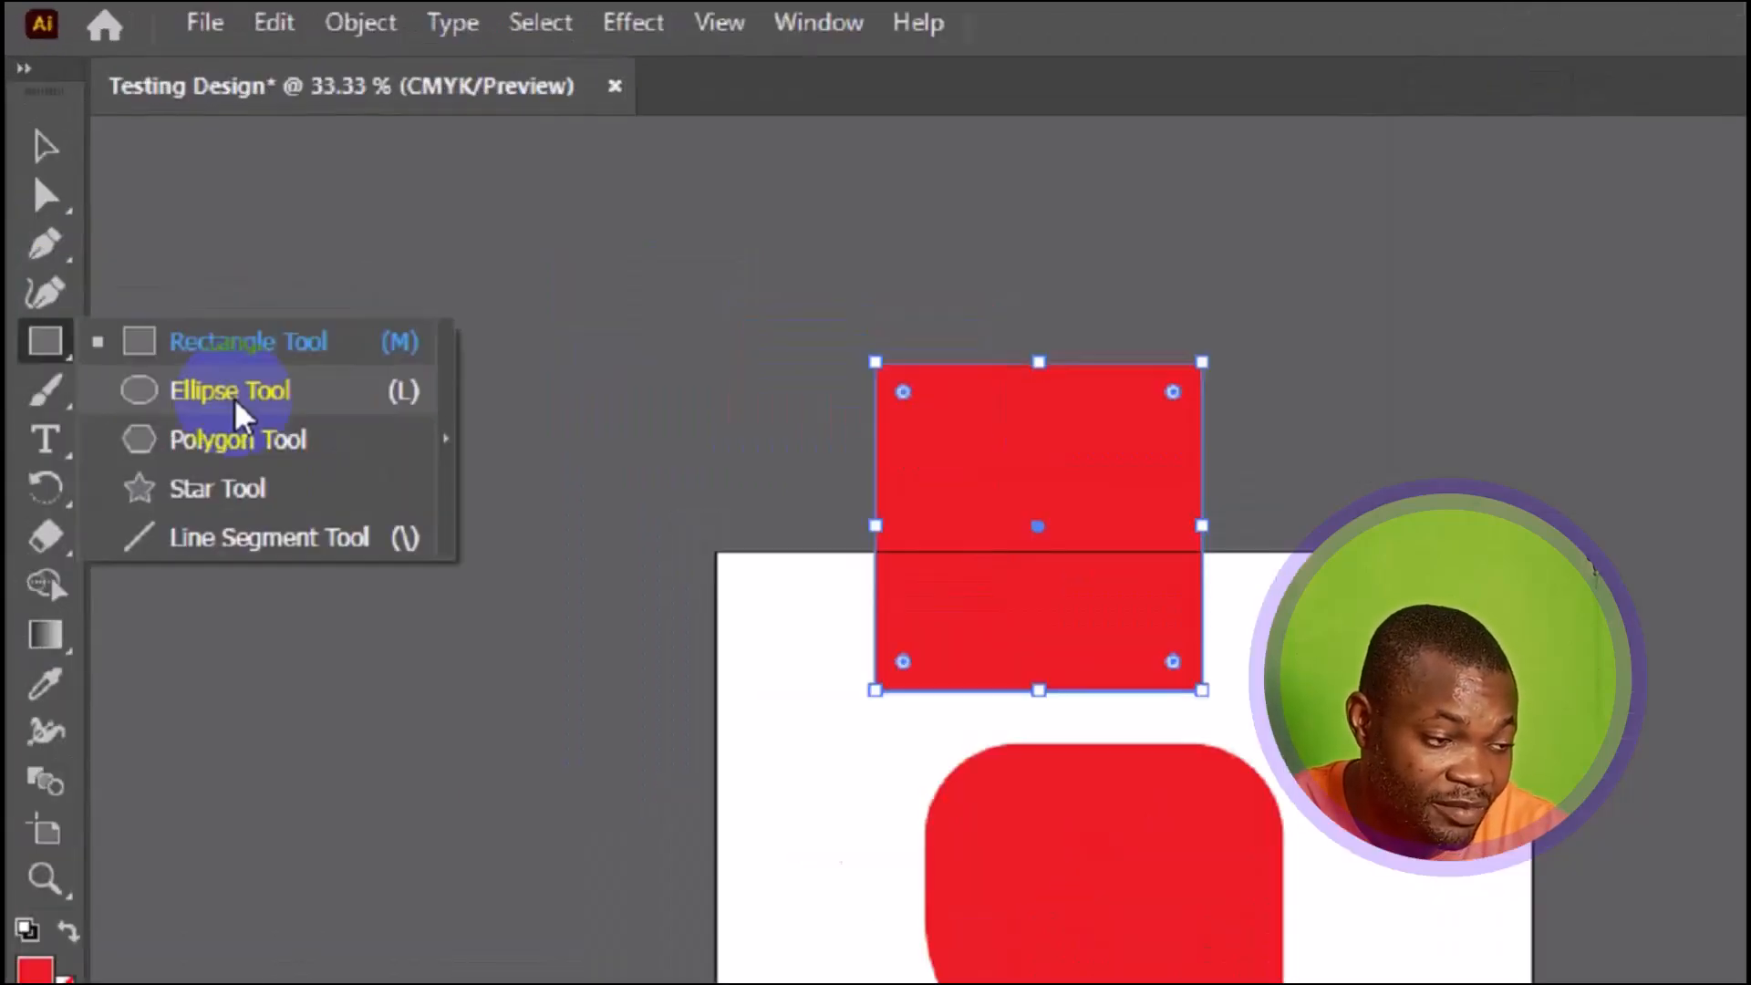
left_click(157, 259)
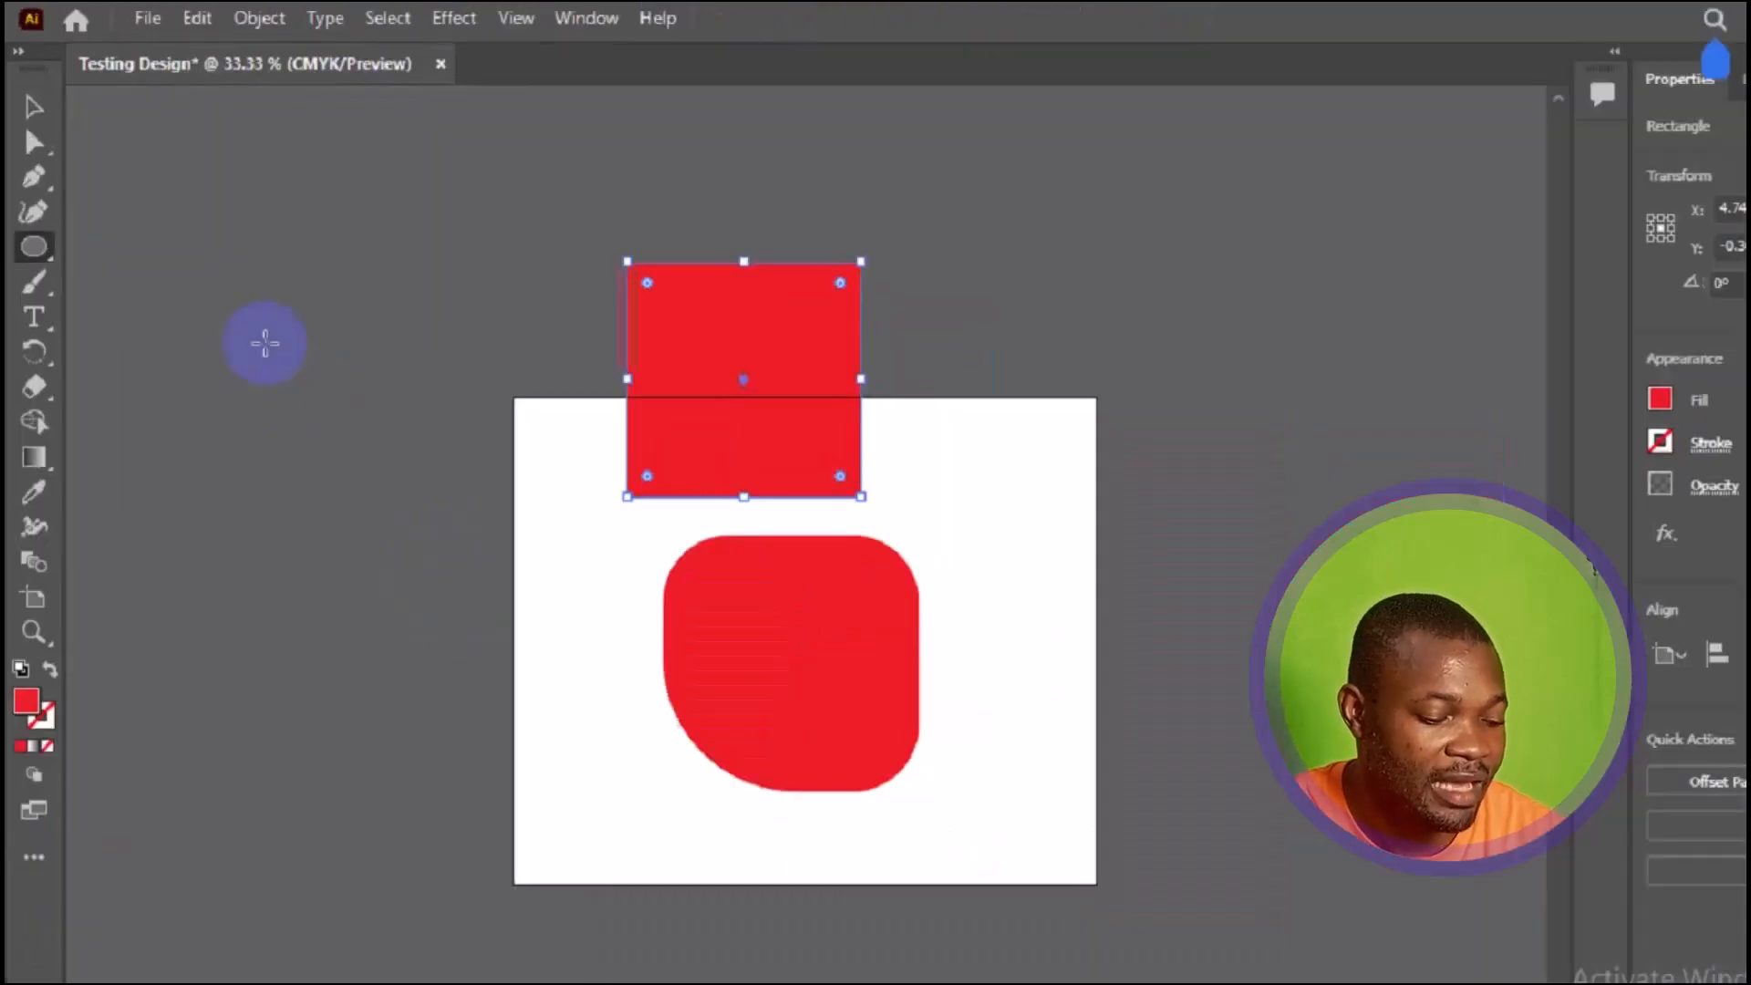
left_click(1273, 713)
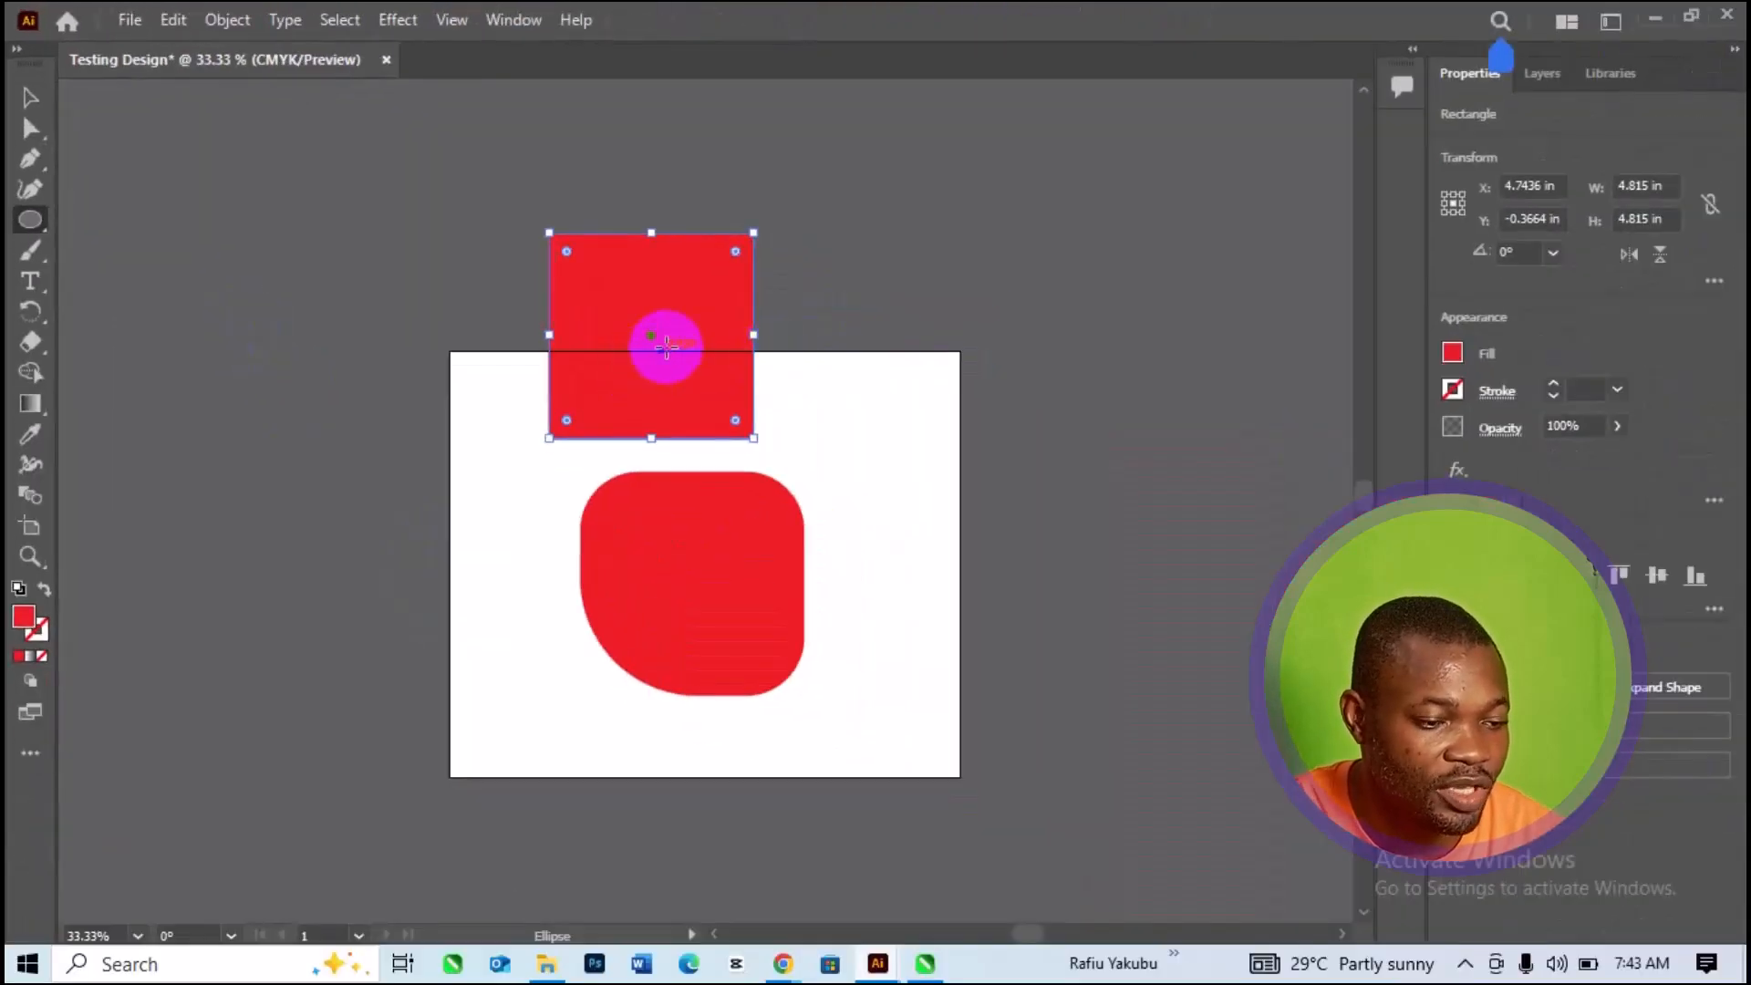
left_click_drag(696, 385, 878, 562)
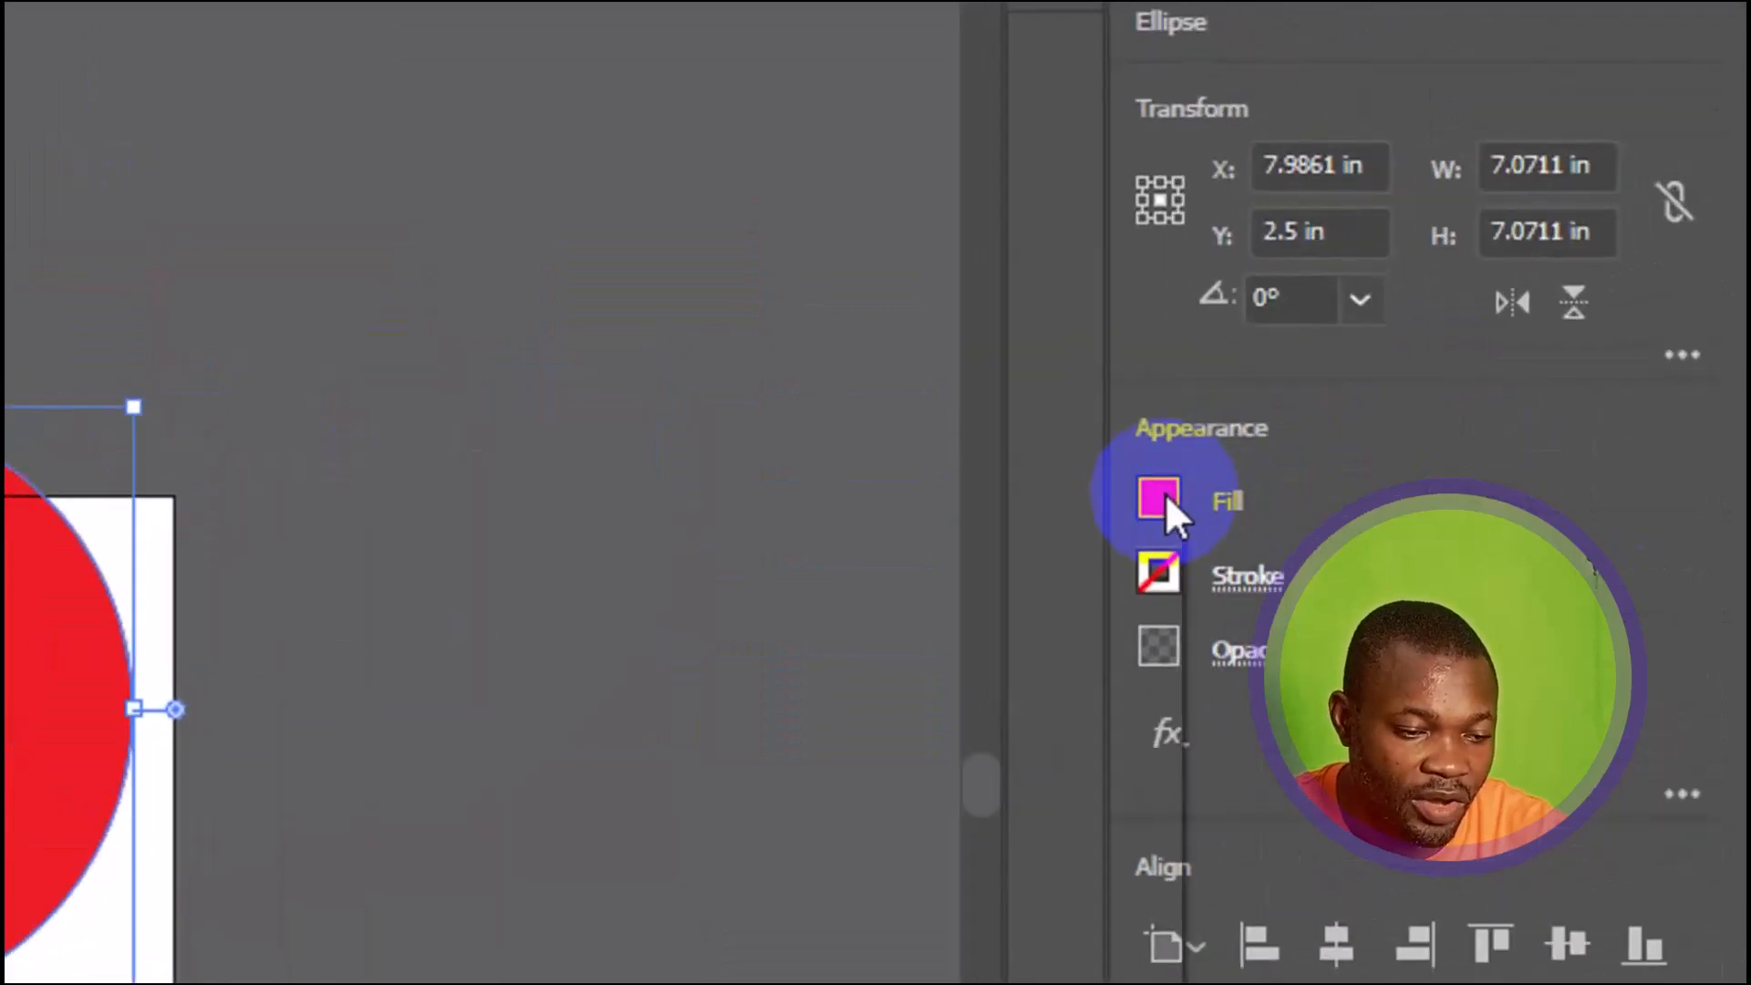
- Give the circle a black stroke and set its fill to none
left_click(1158, 499)
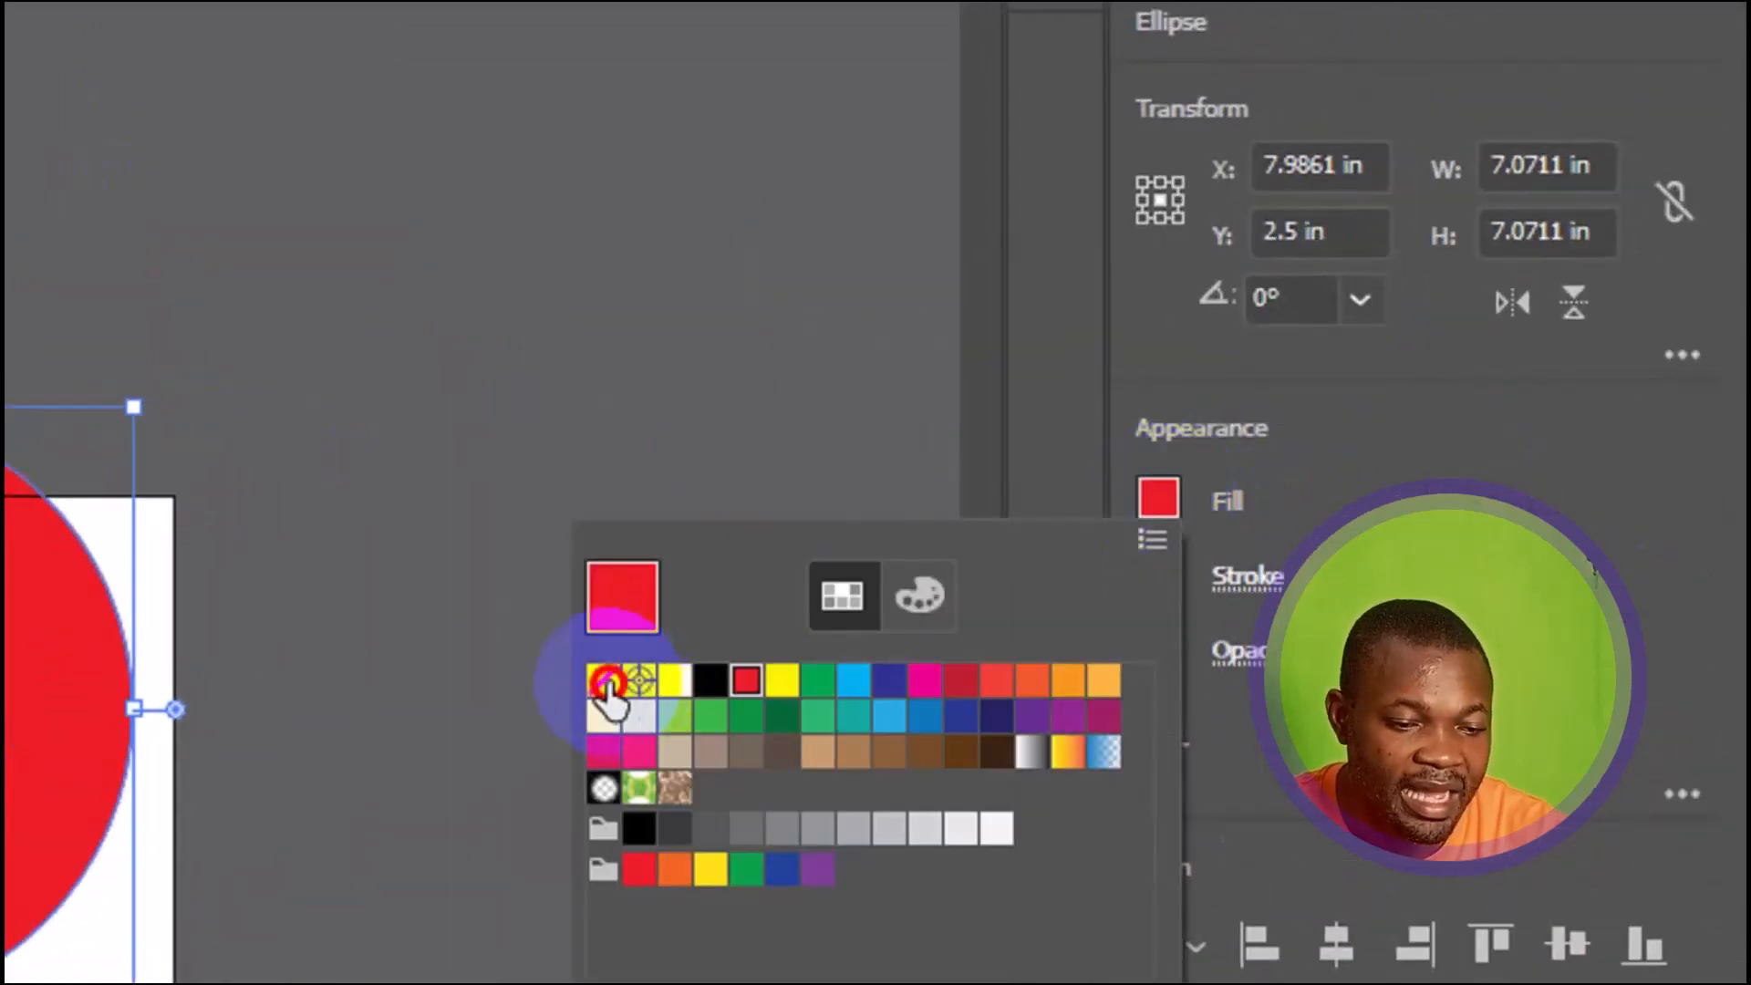
left_click(1287, 504)
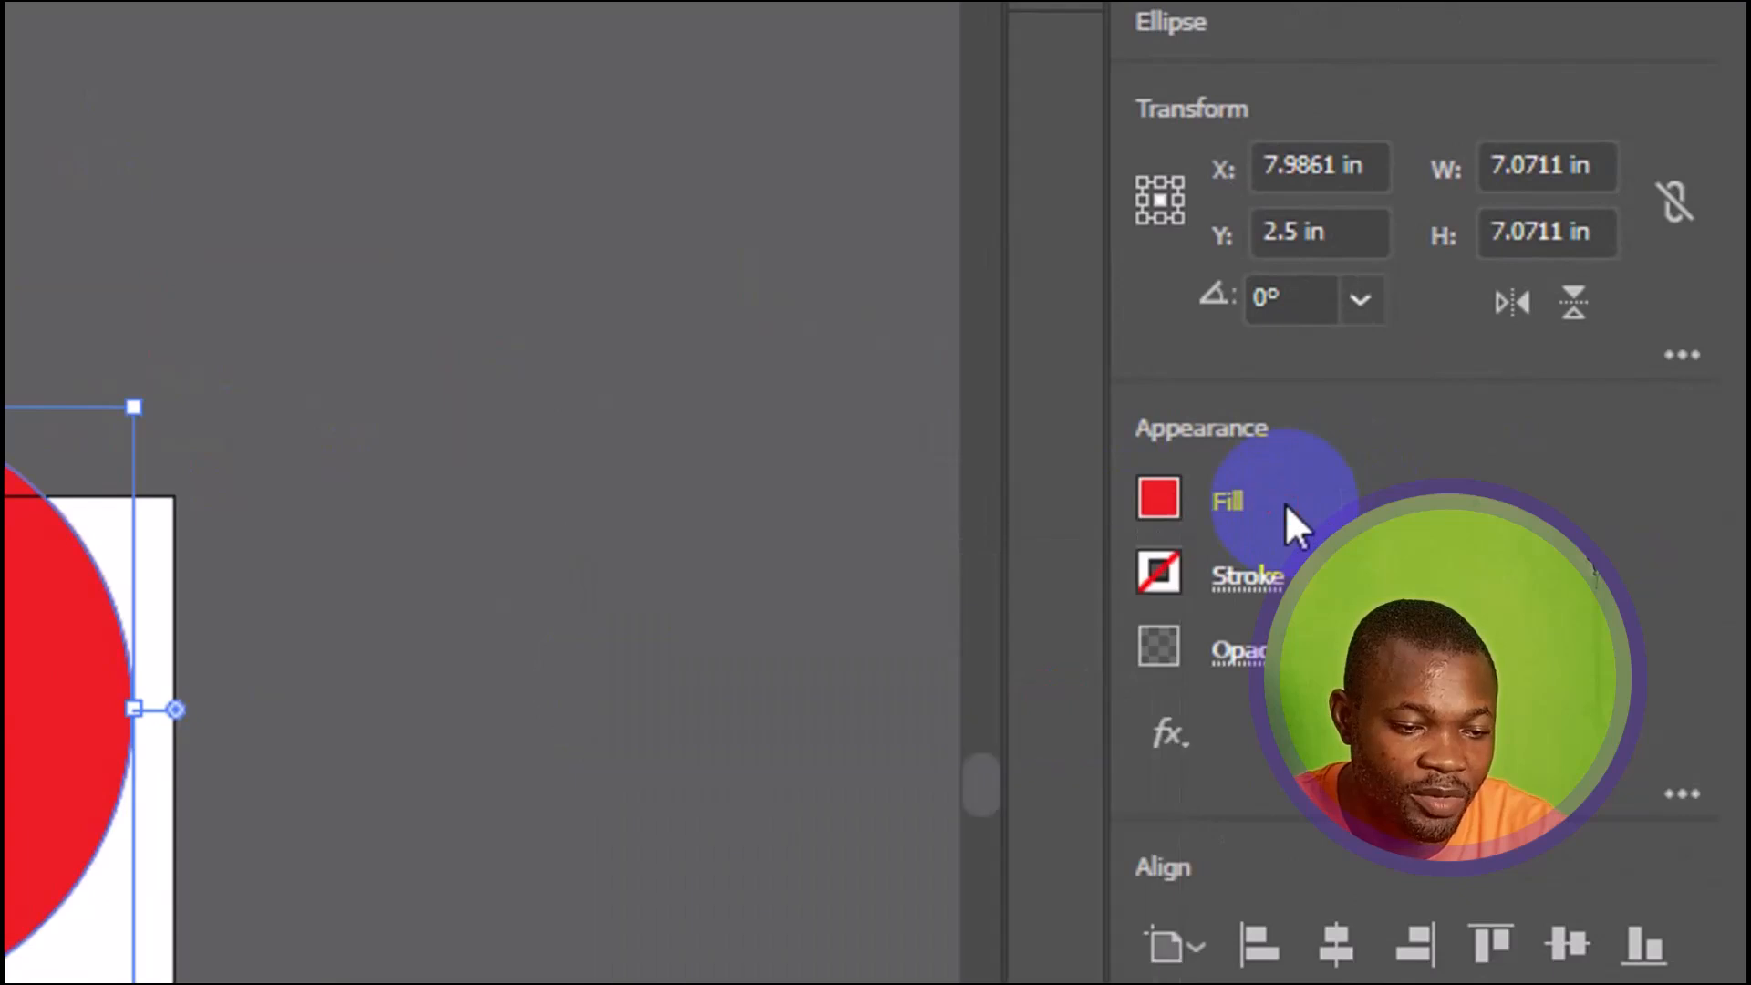
left_click(1152, 577)
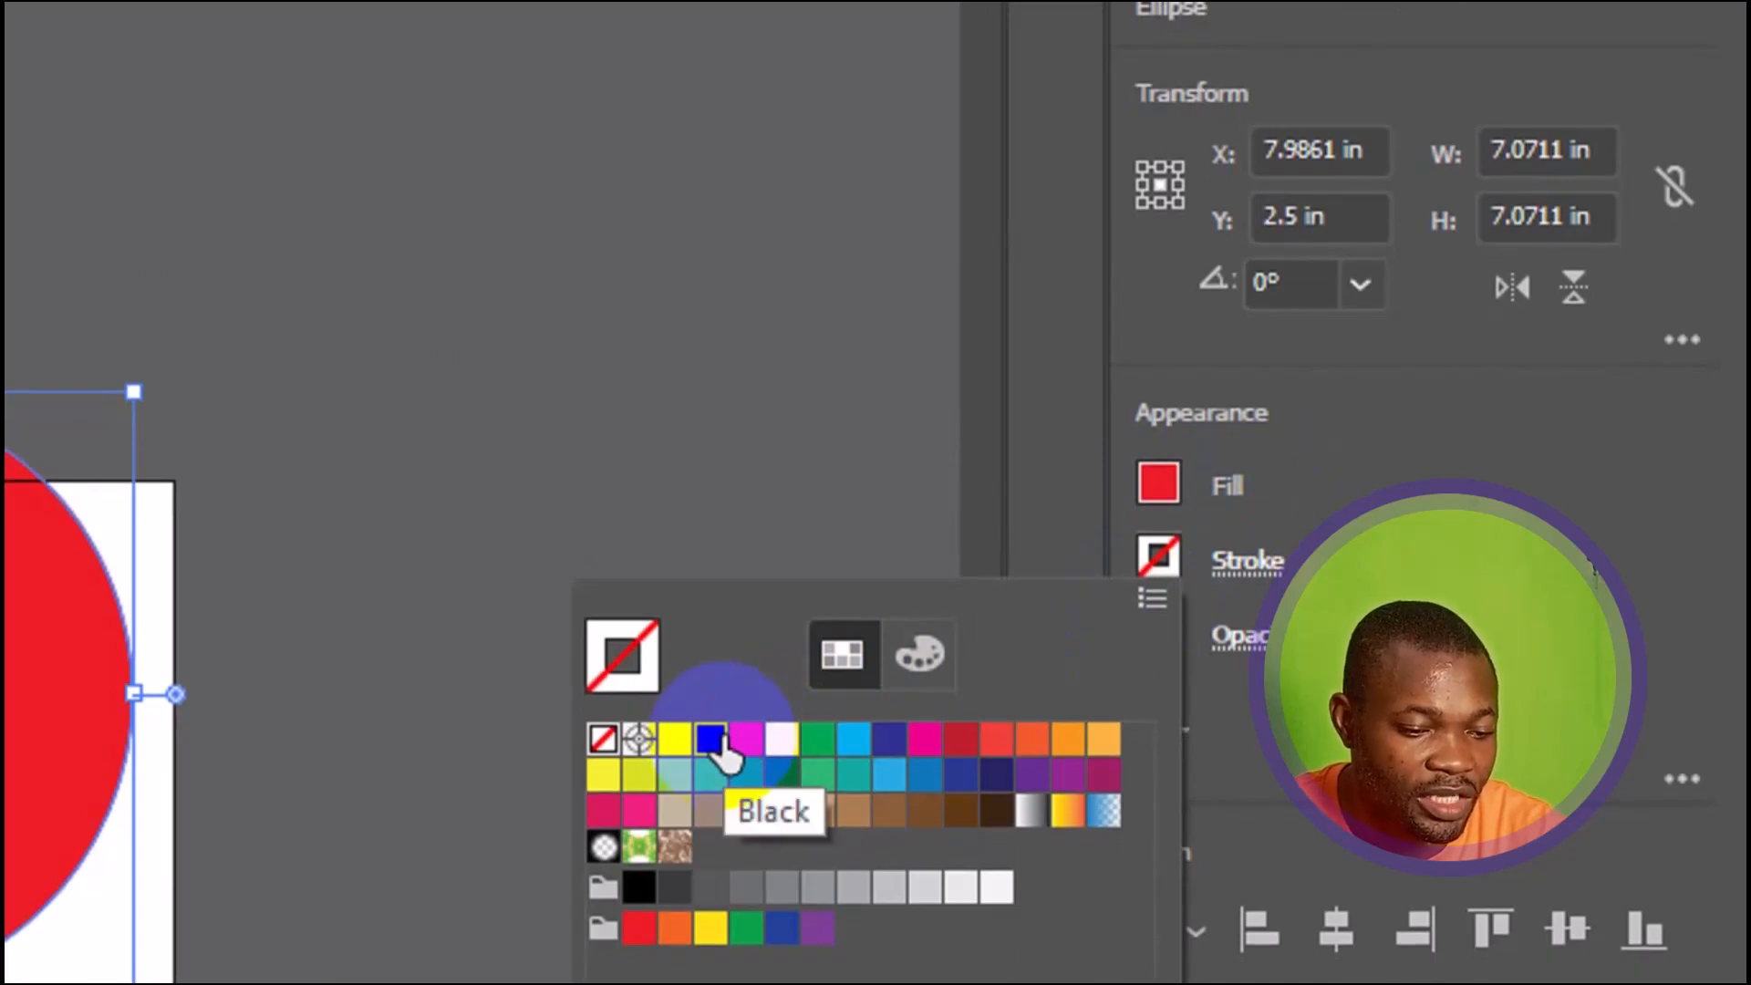
left_click(713, 737)
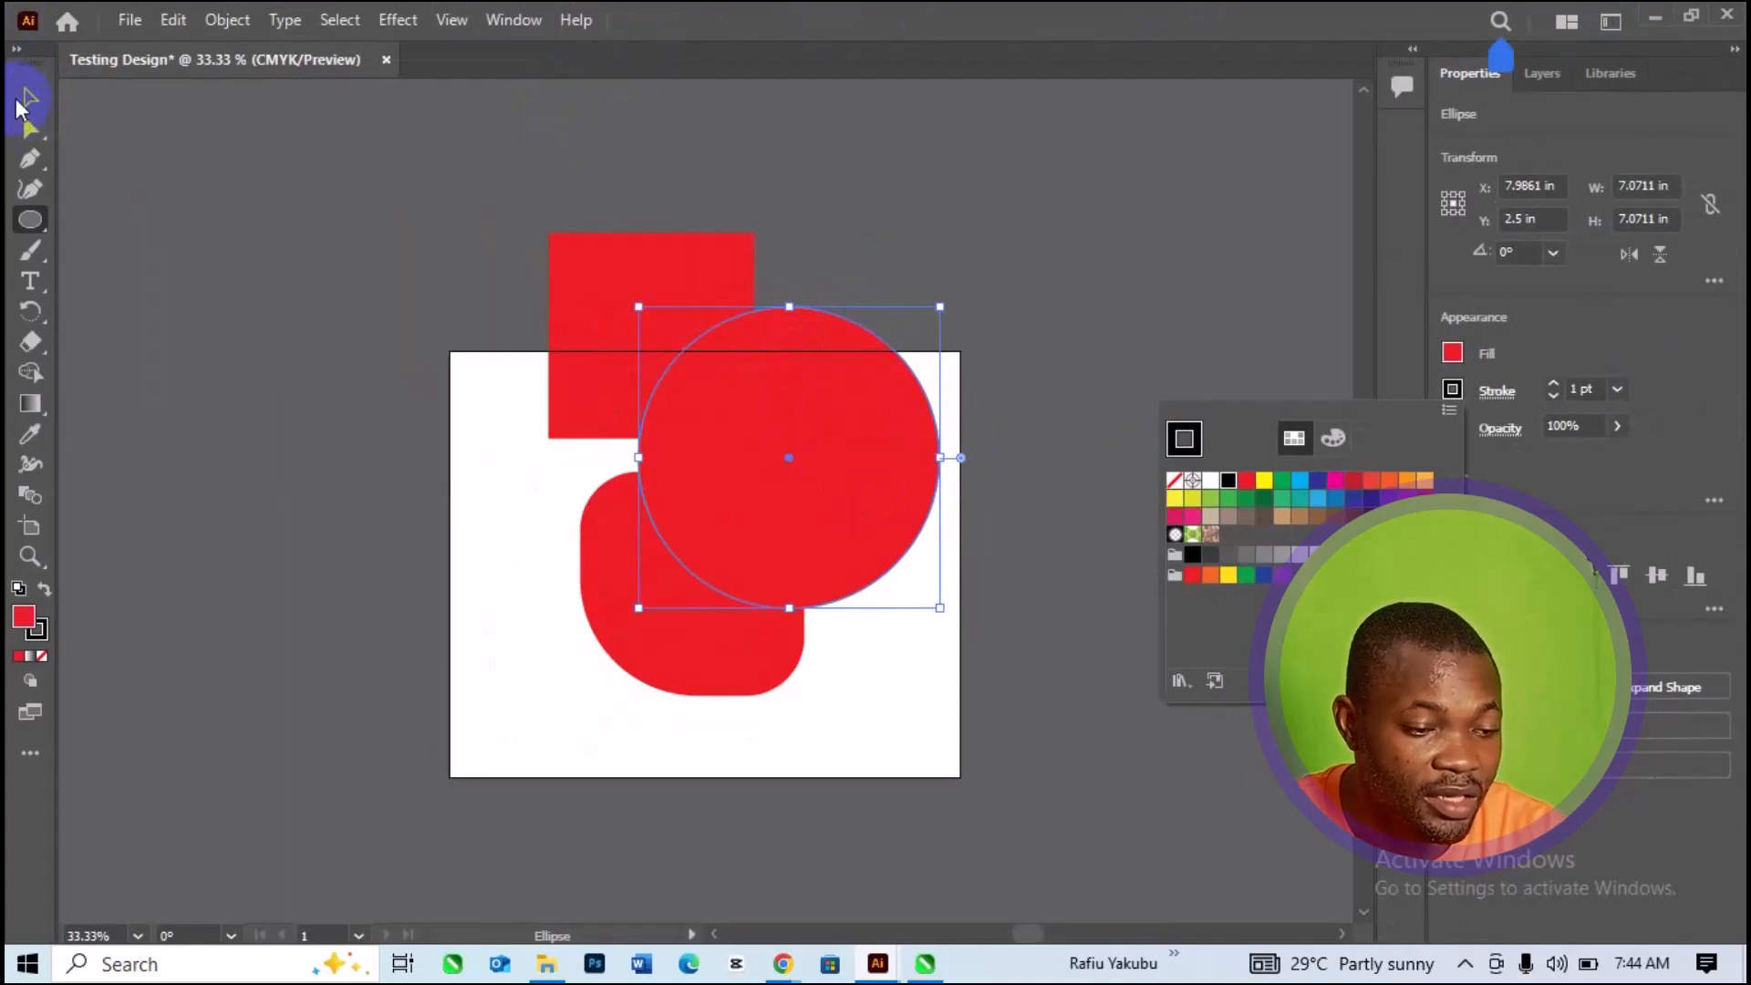
left_click(22, 100)
left_click(706, 398)
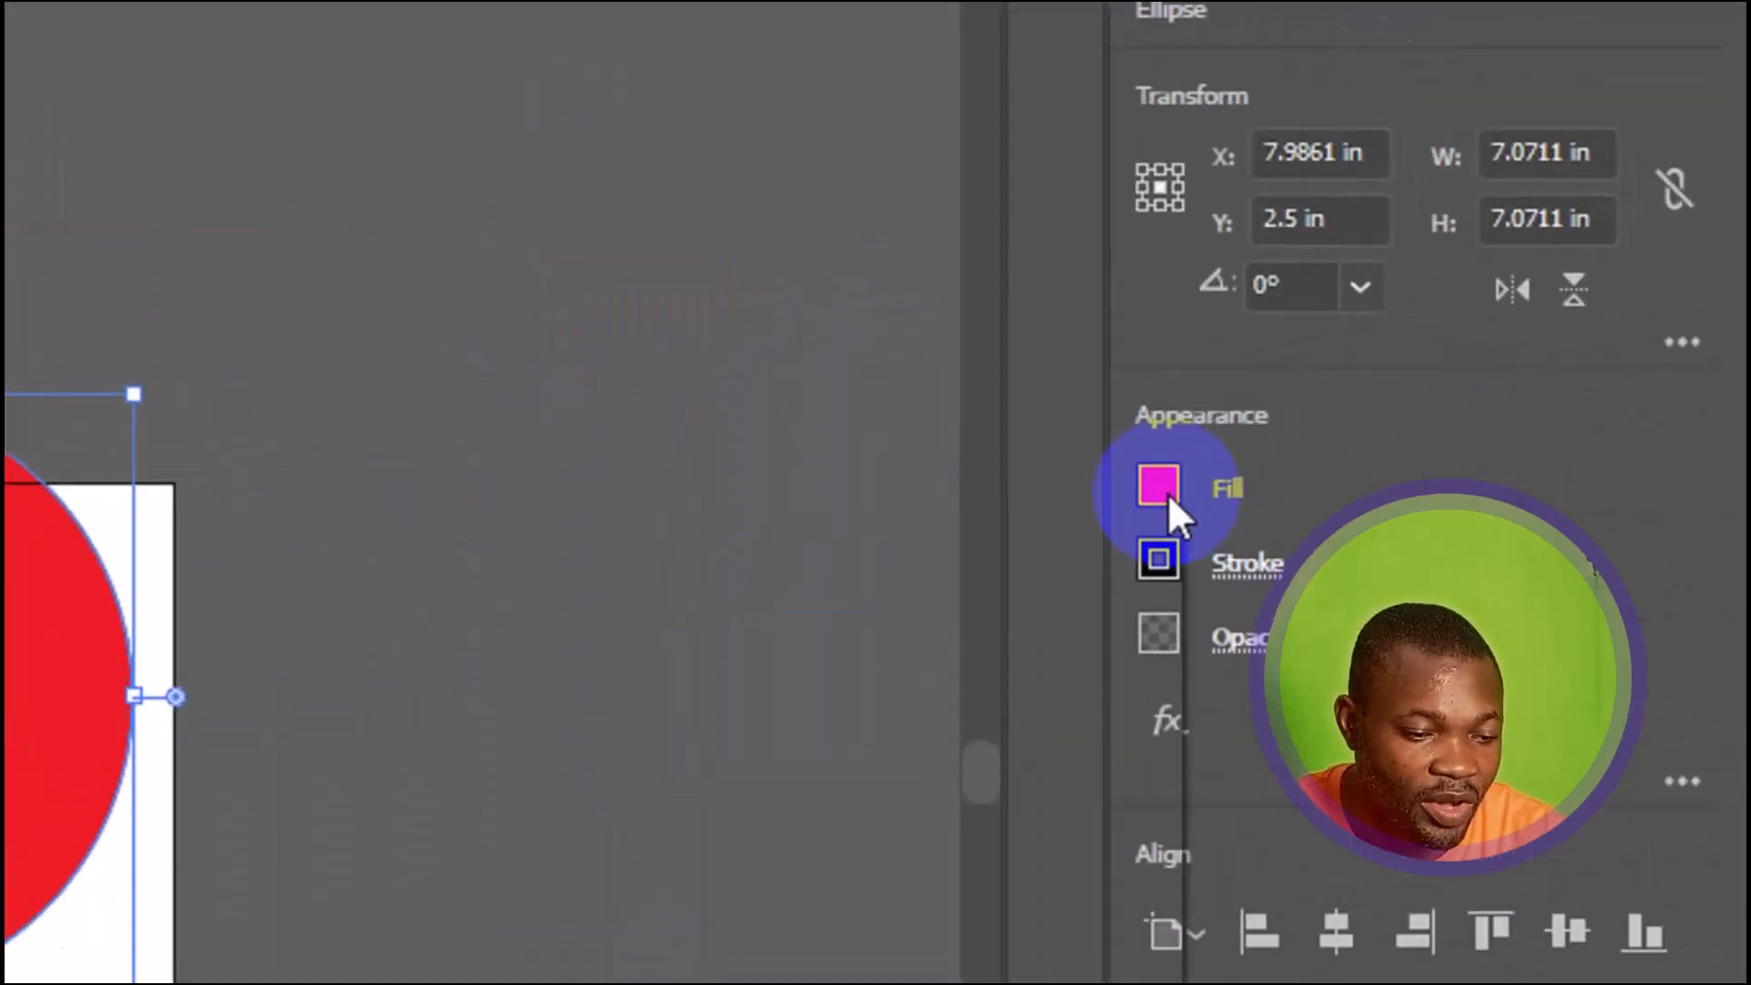
left_click(1159, 486)
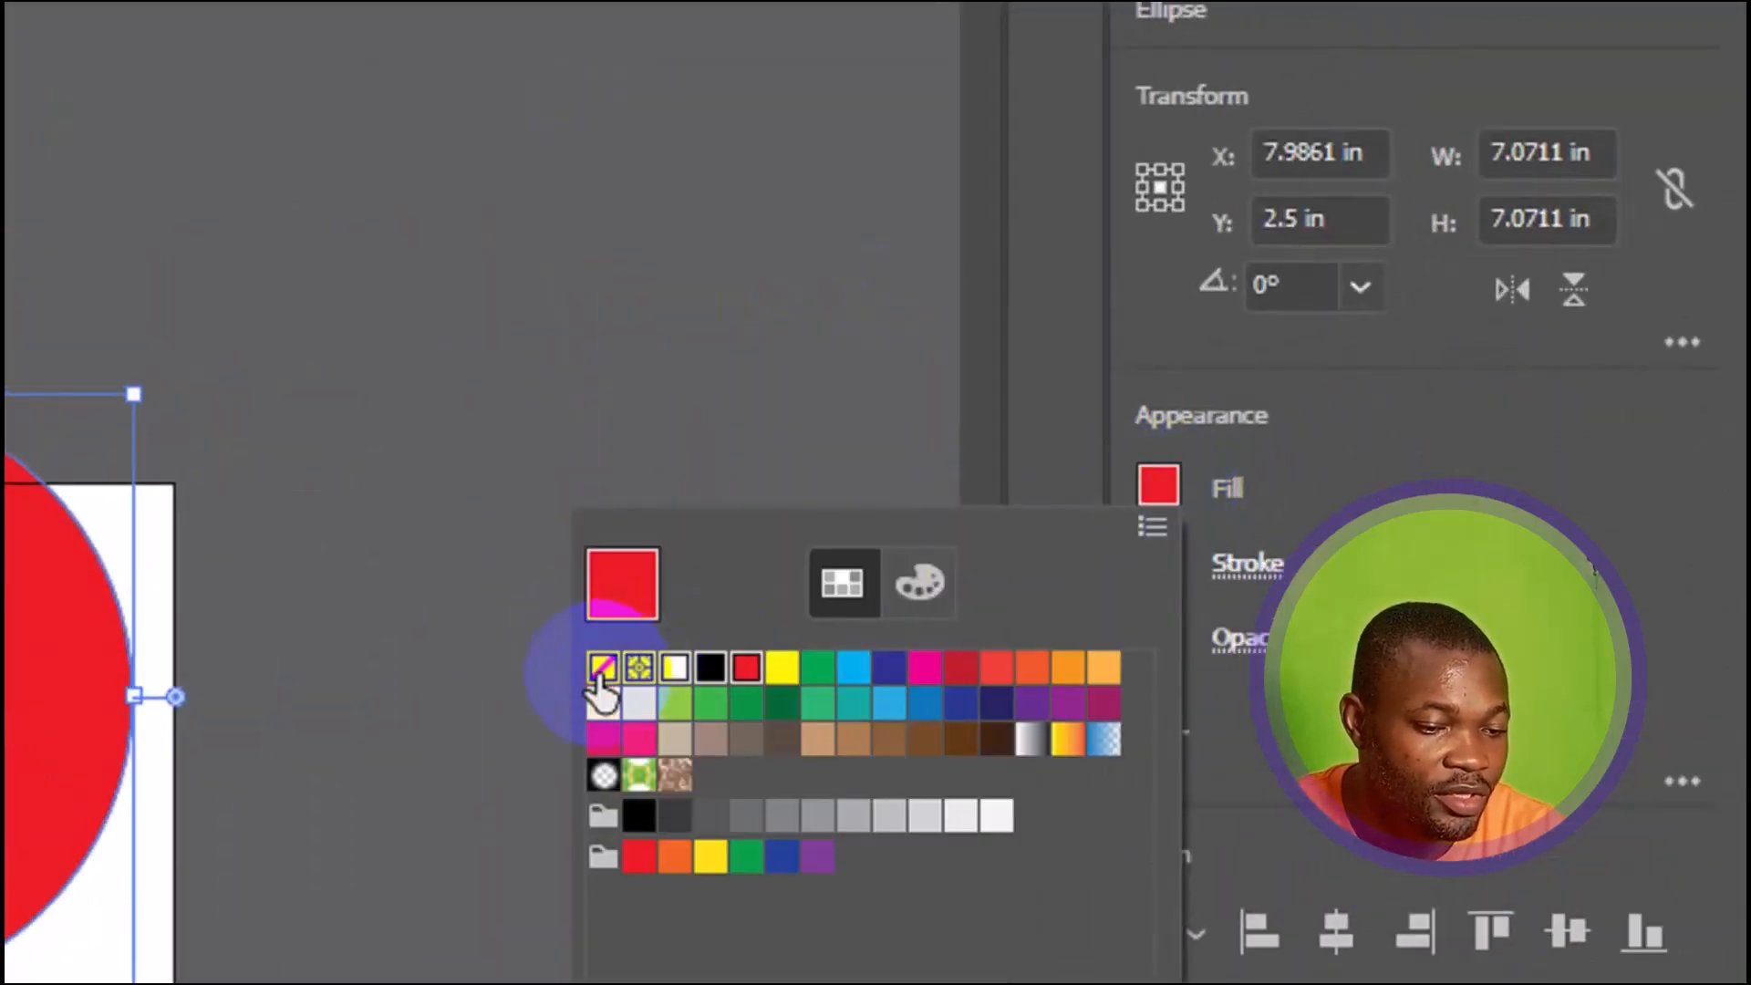
left_click(601, 673)
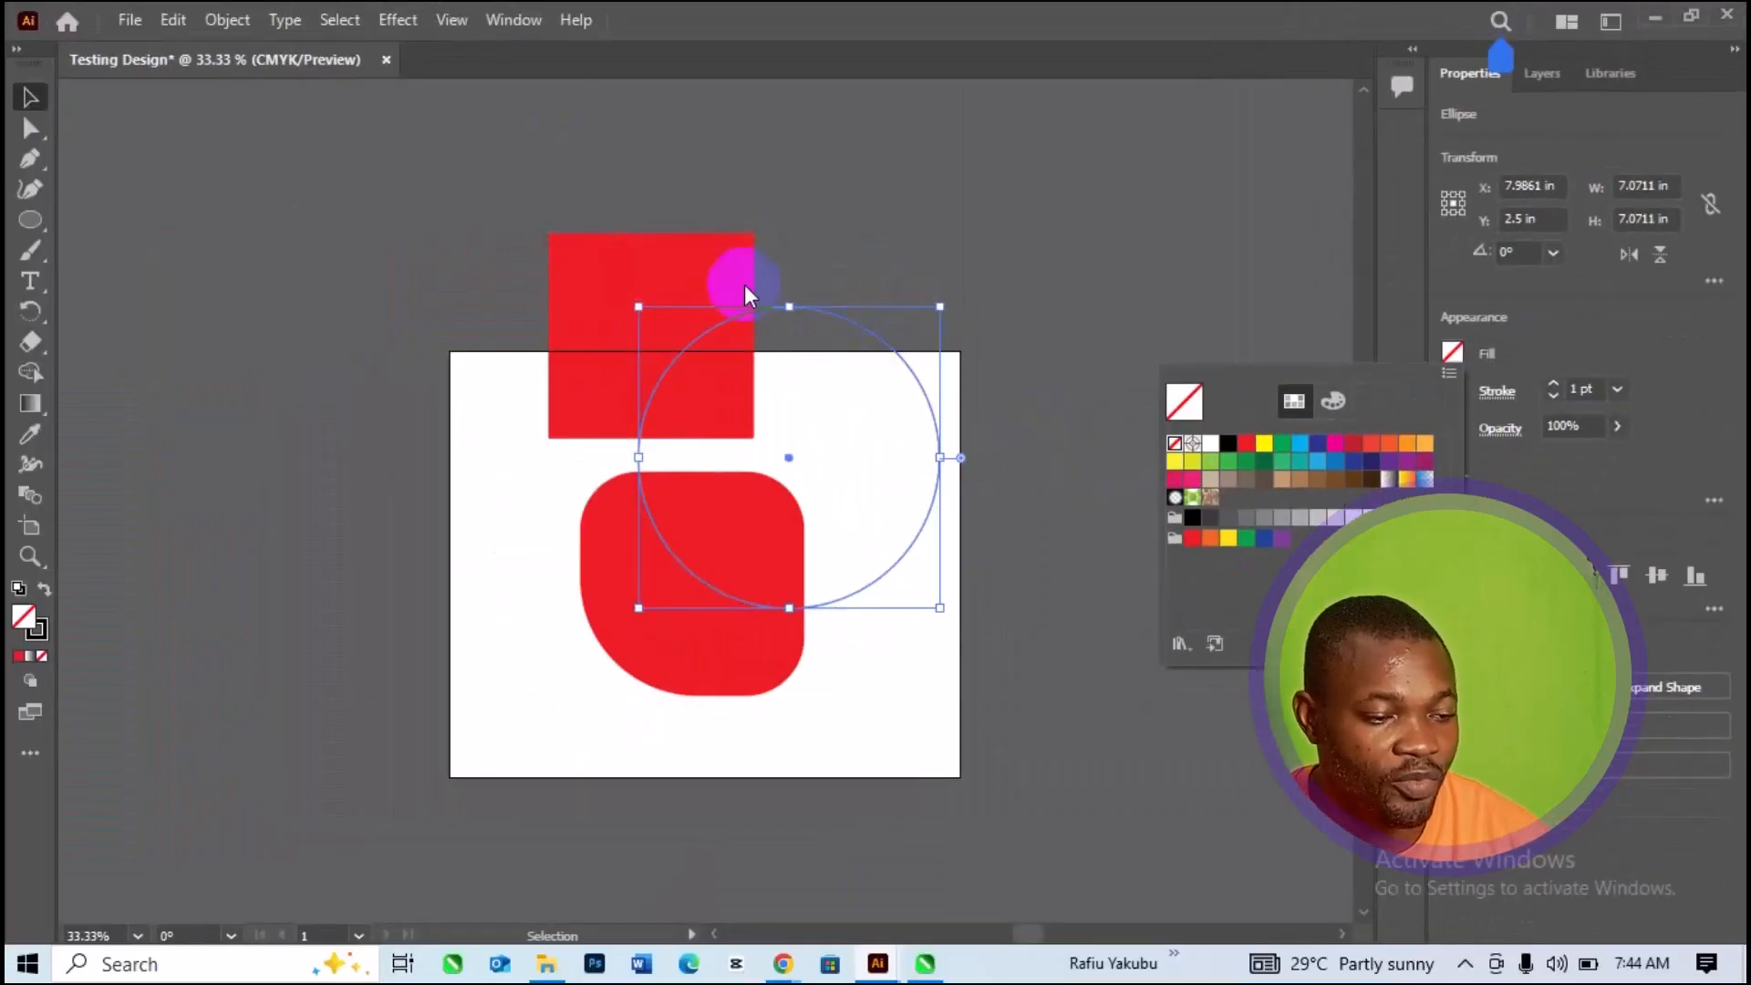
- Select the upper square and the circle and use Shape Builder to remove the circle together with its overlap on the square
left_click(690, 279)
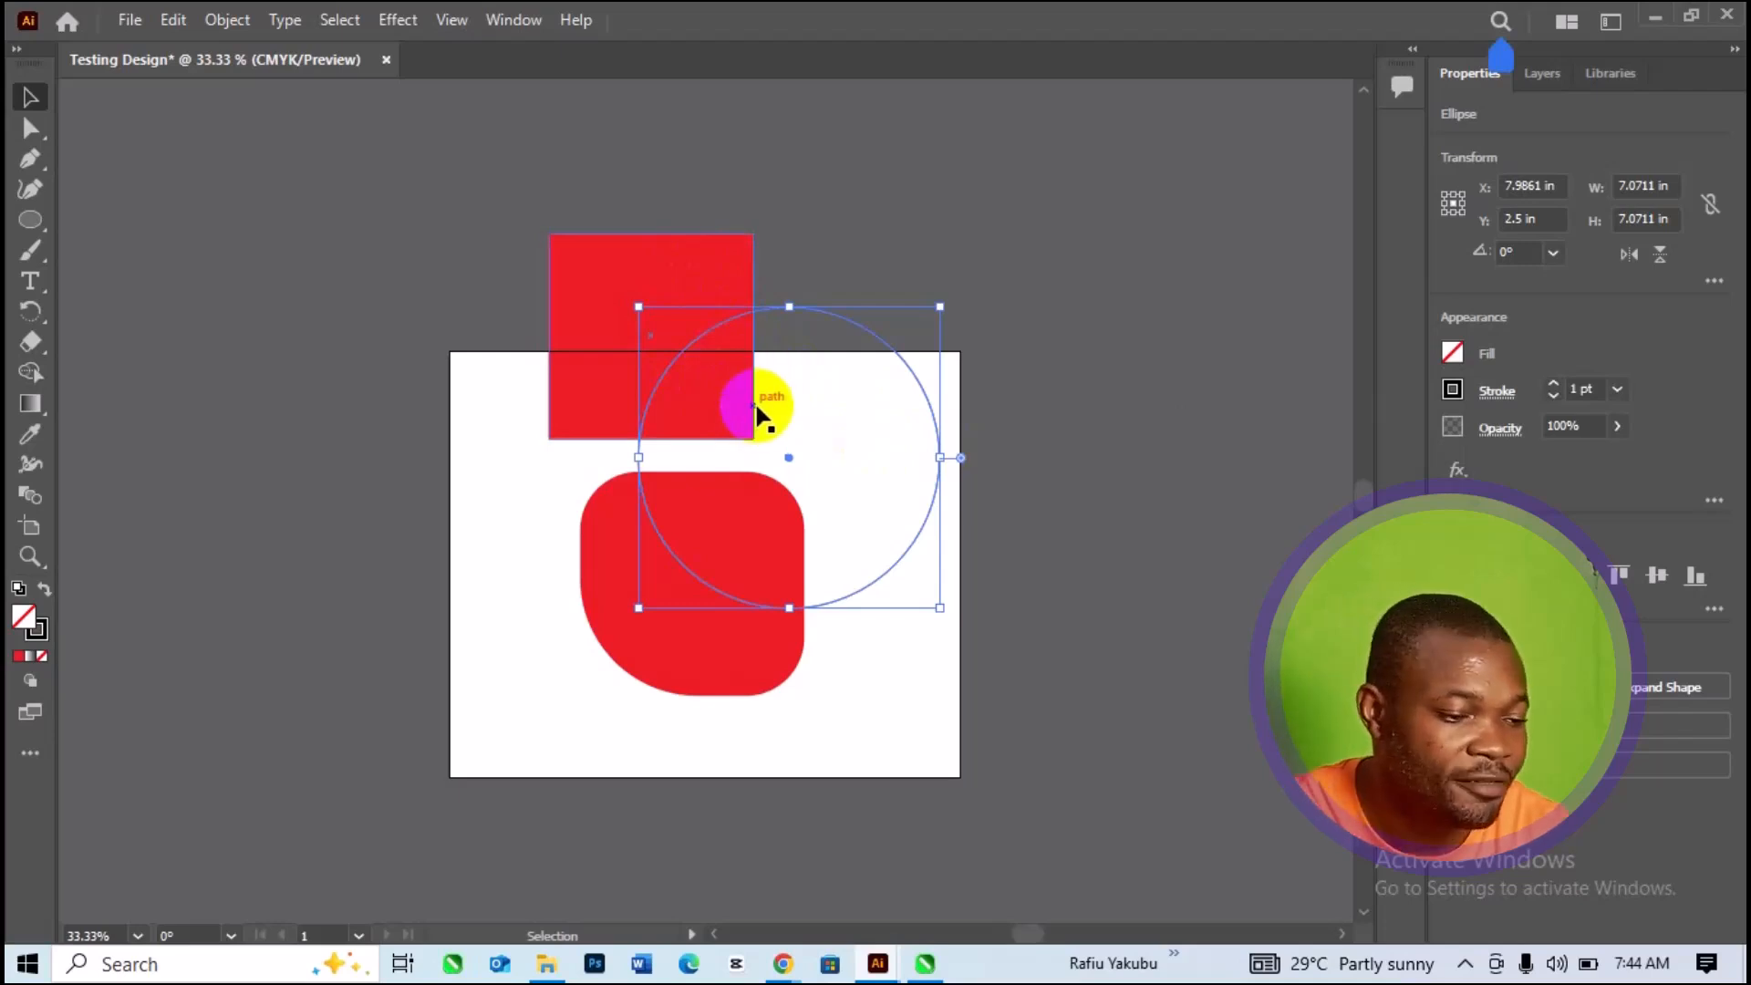
left_click(607, 312)
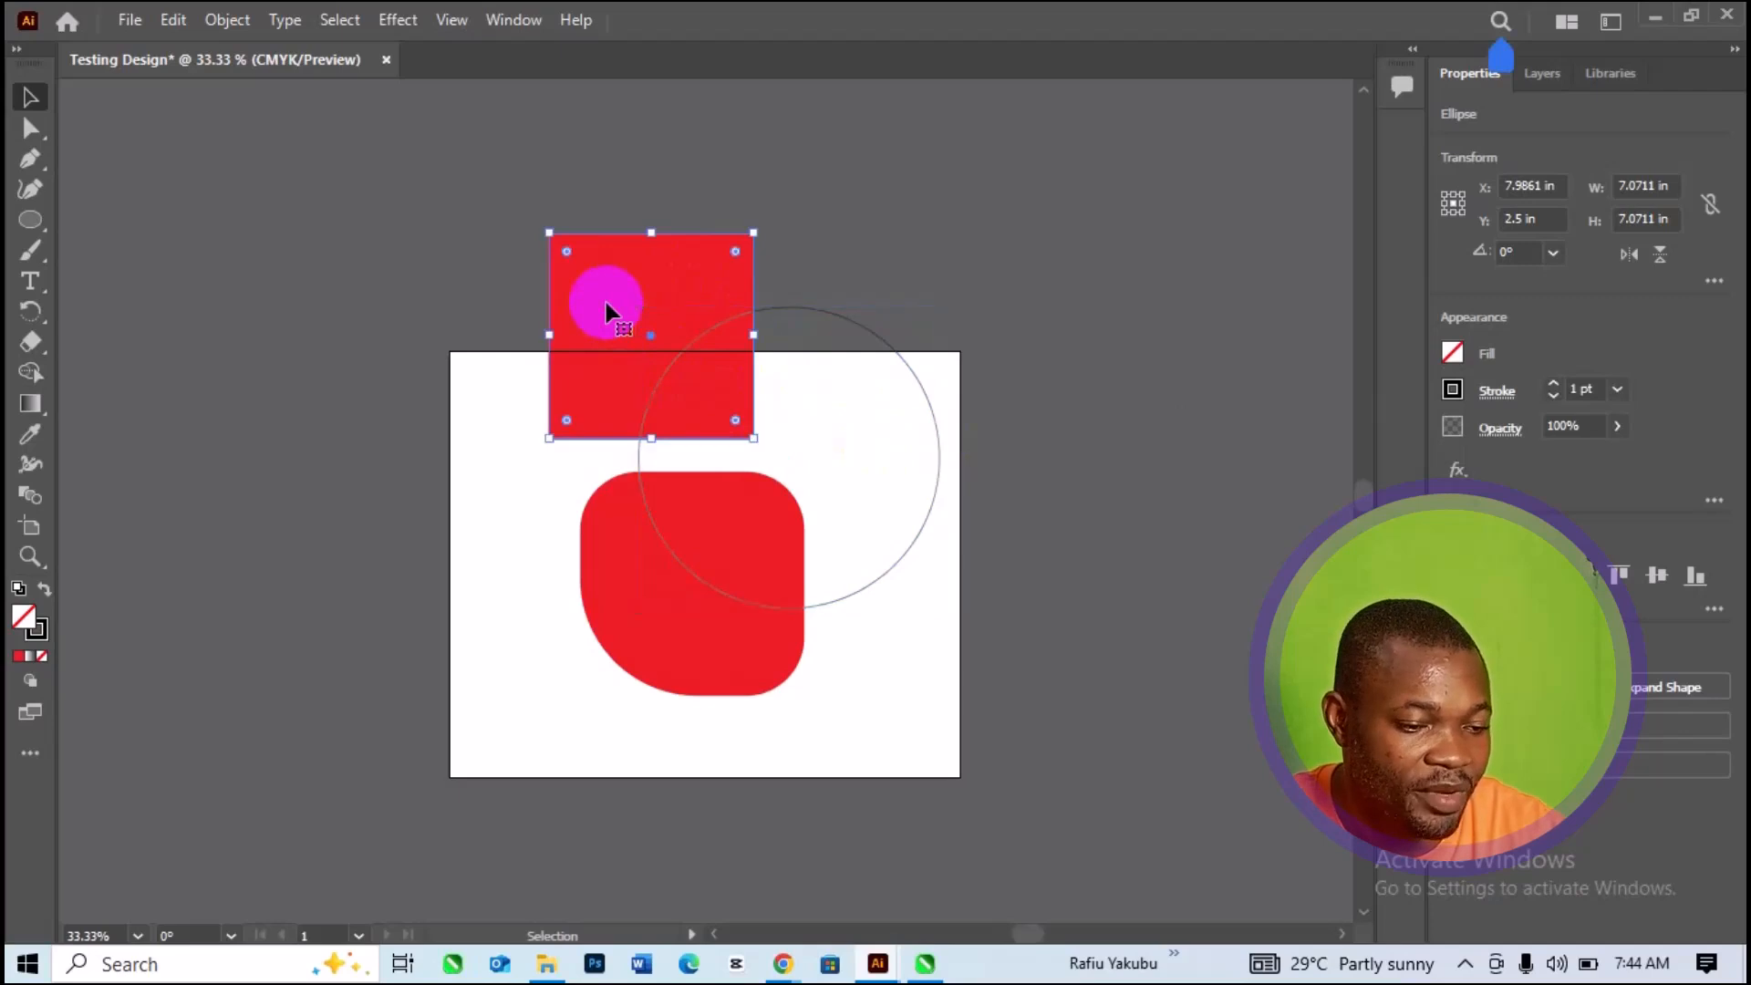
left_click(924, 525, "shift")
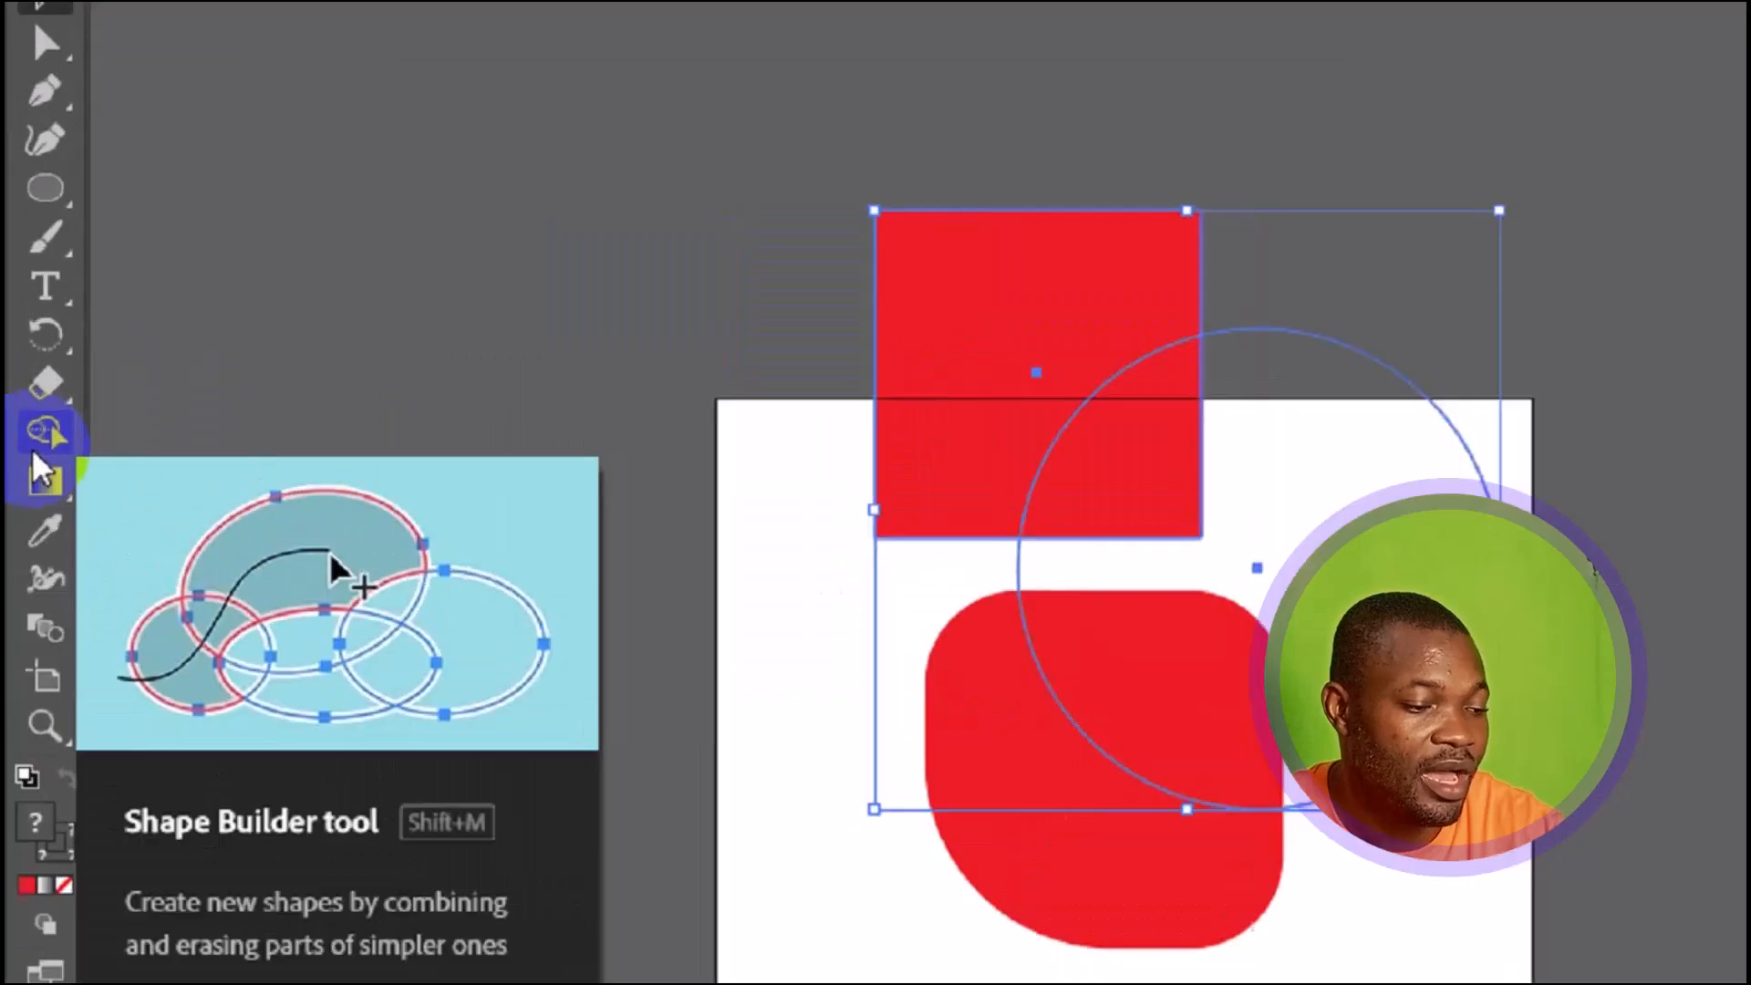
left_click(35, 453)
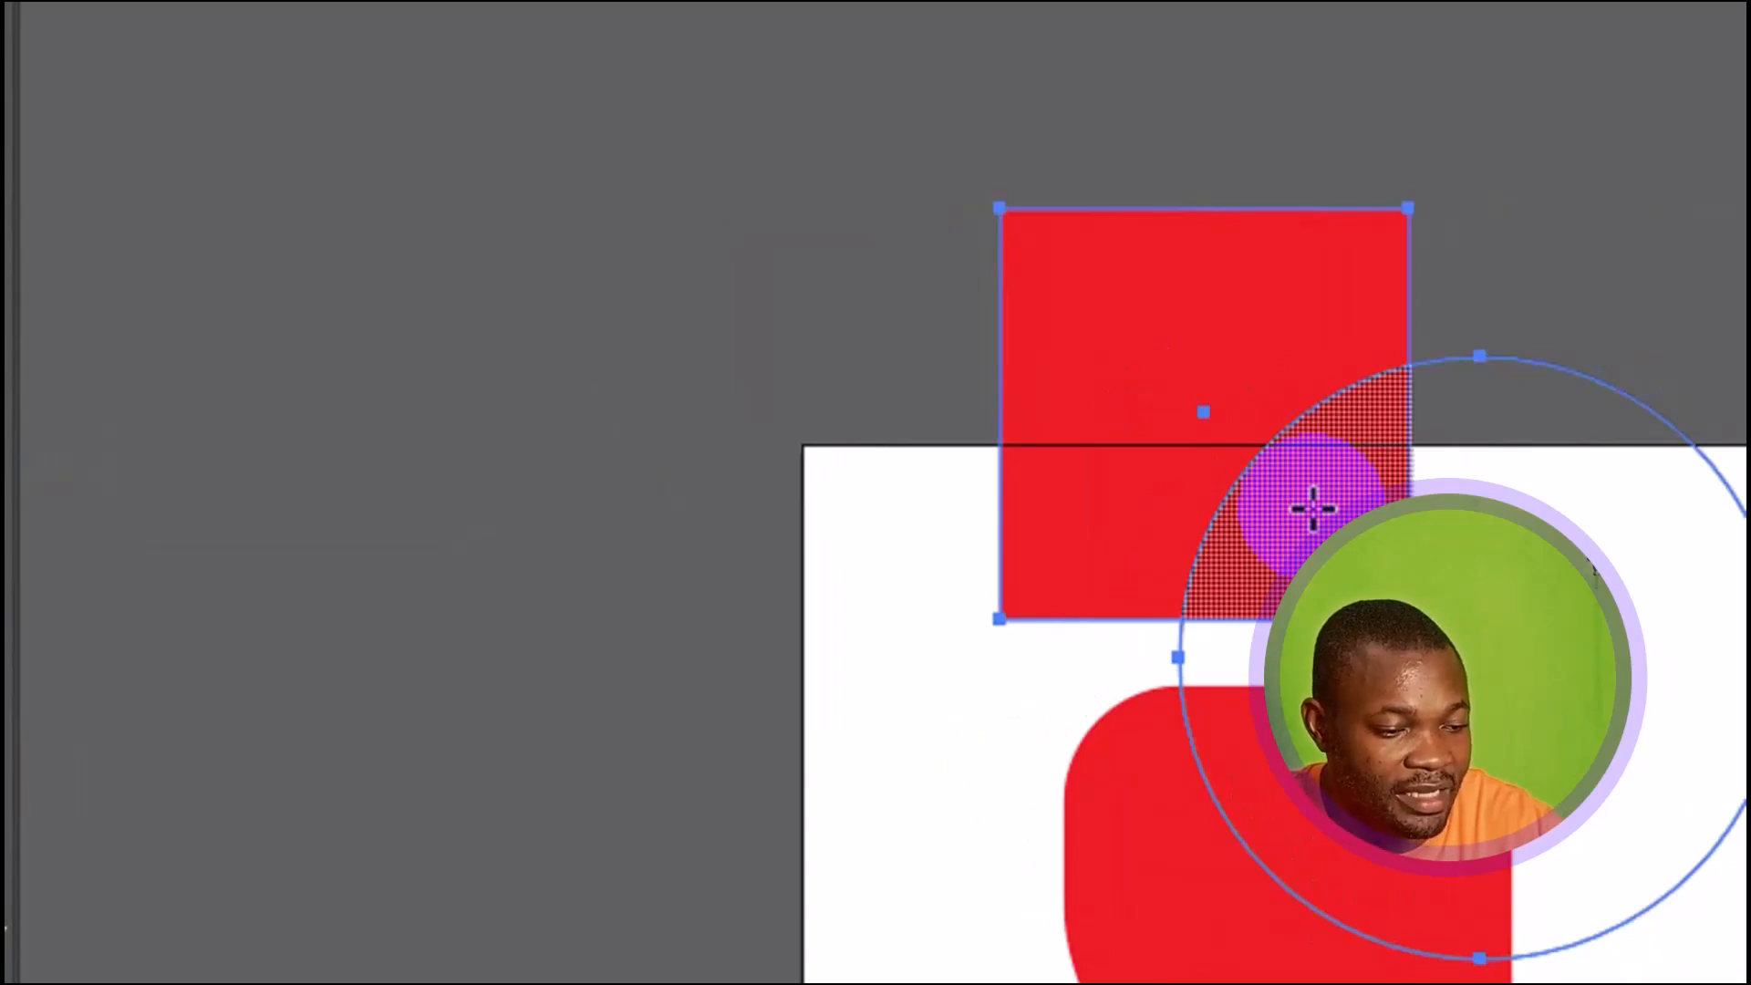
left_click_drag(1329, 535, 1491, 574)
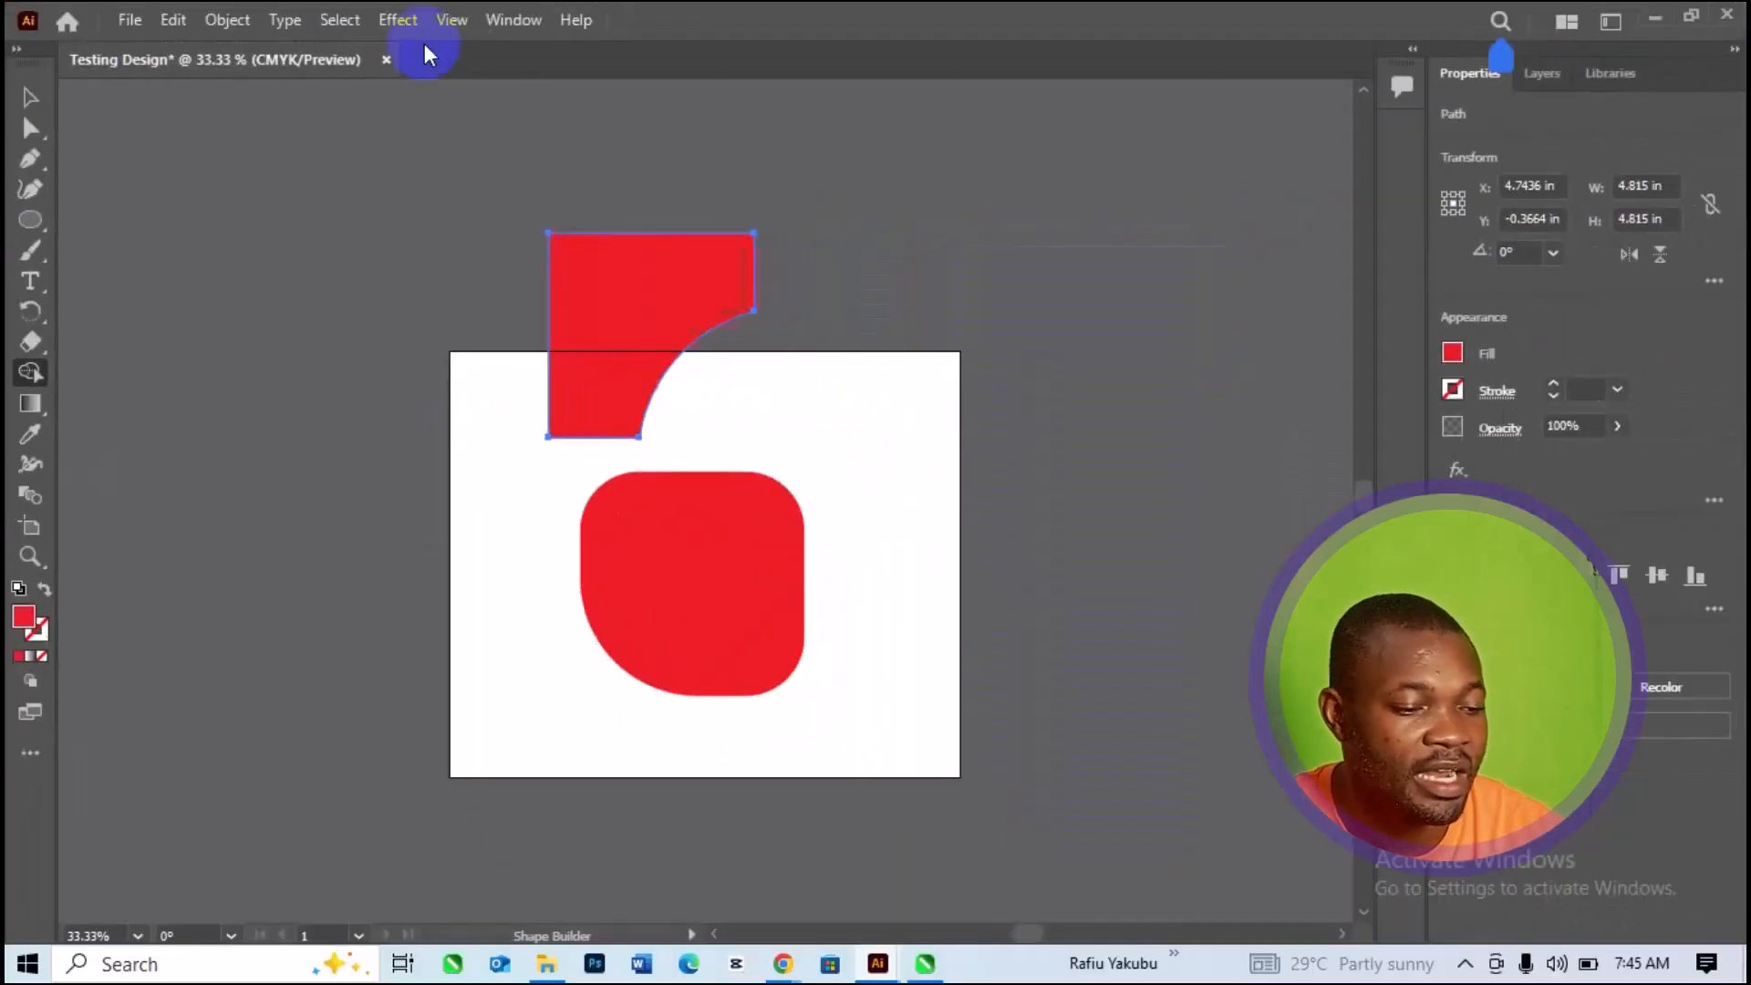
- Move the cut-out red square slightly to the left of its current position and deselect it
left_click(28, 99)
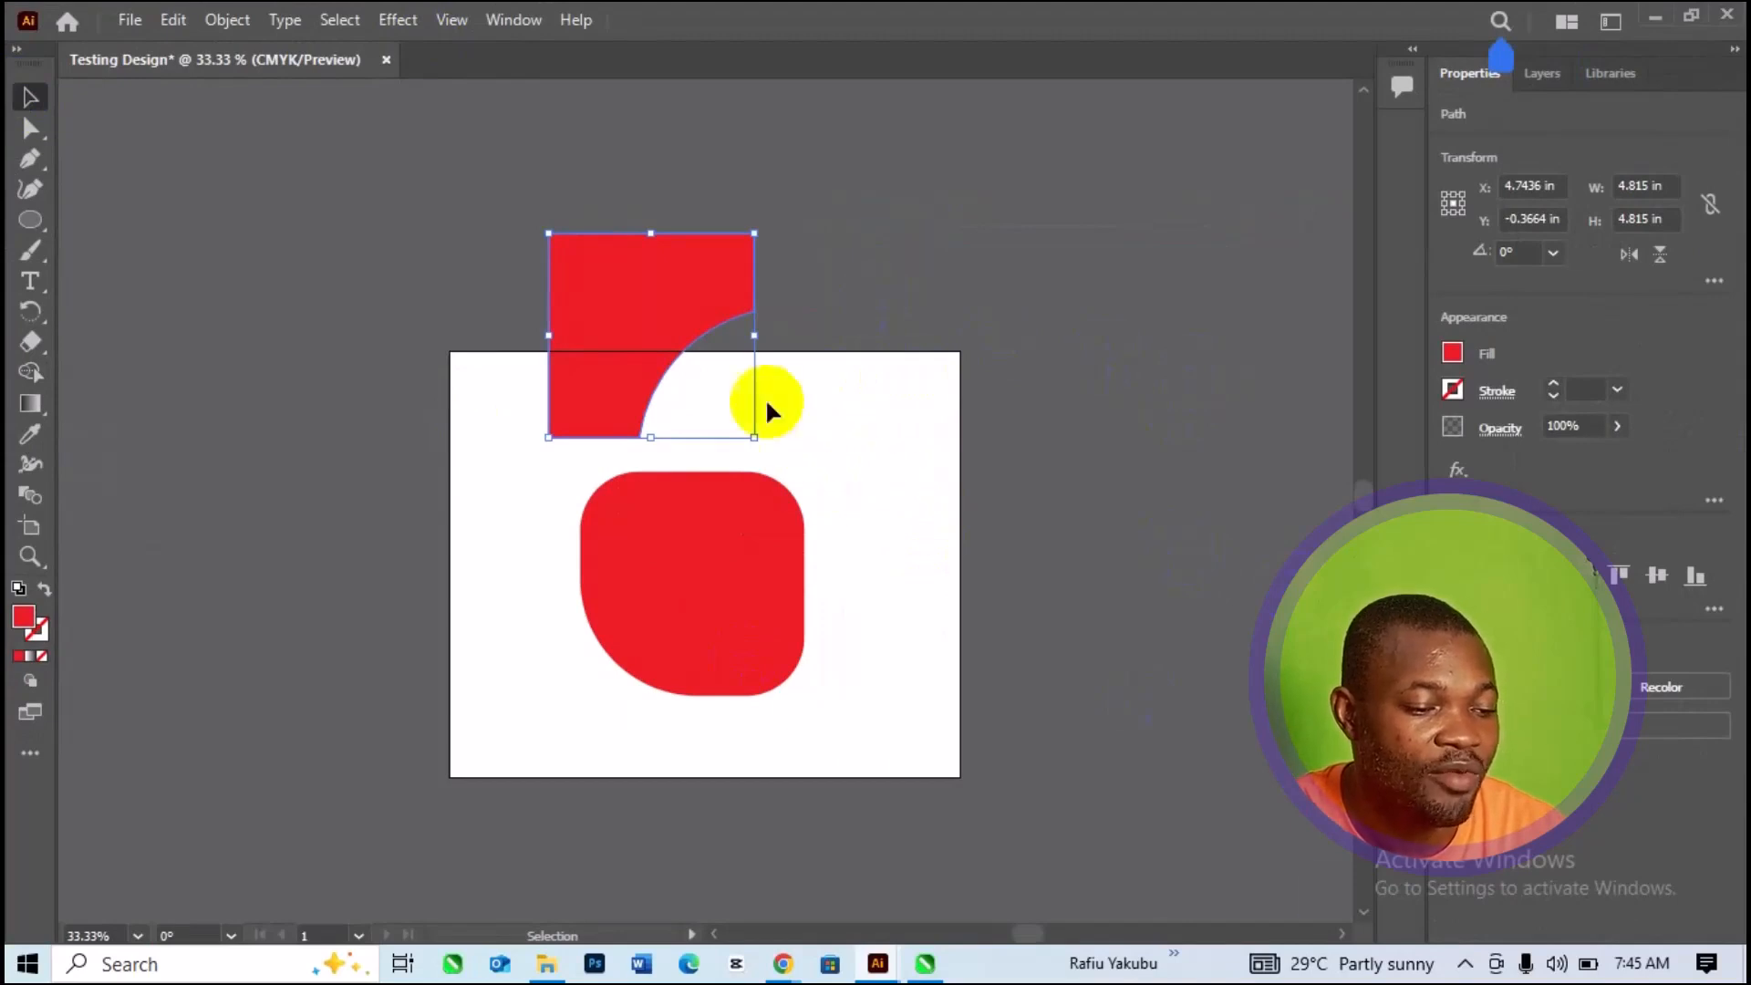
mouse_move(585, 322)
left_mouse_down()
mouse_move(559, 313)
mouse_move(542, 361)
mouse_move(560, 321)
left_mouse_up()
left_click(1024, 547)
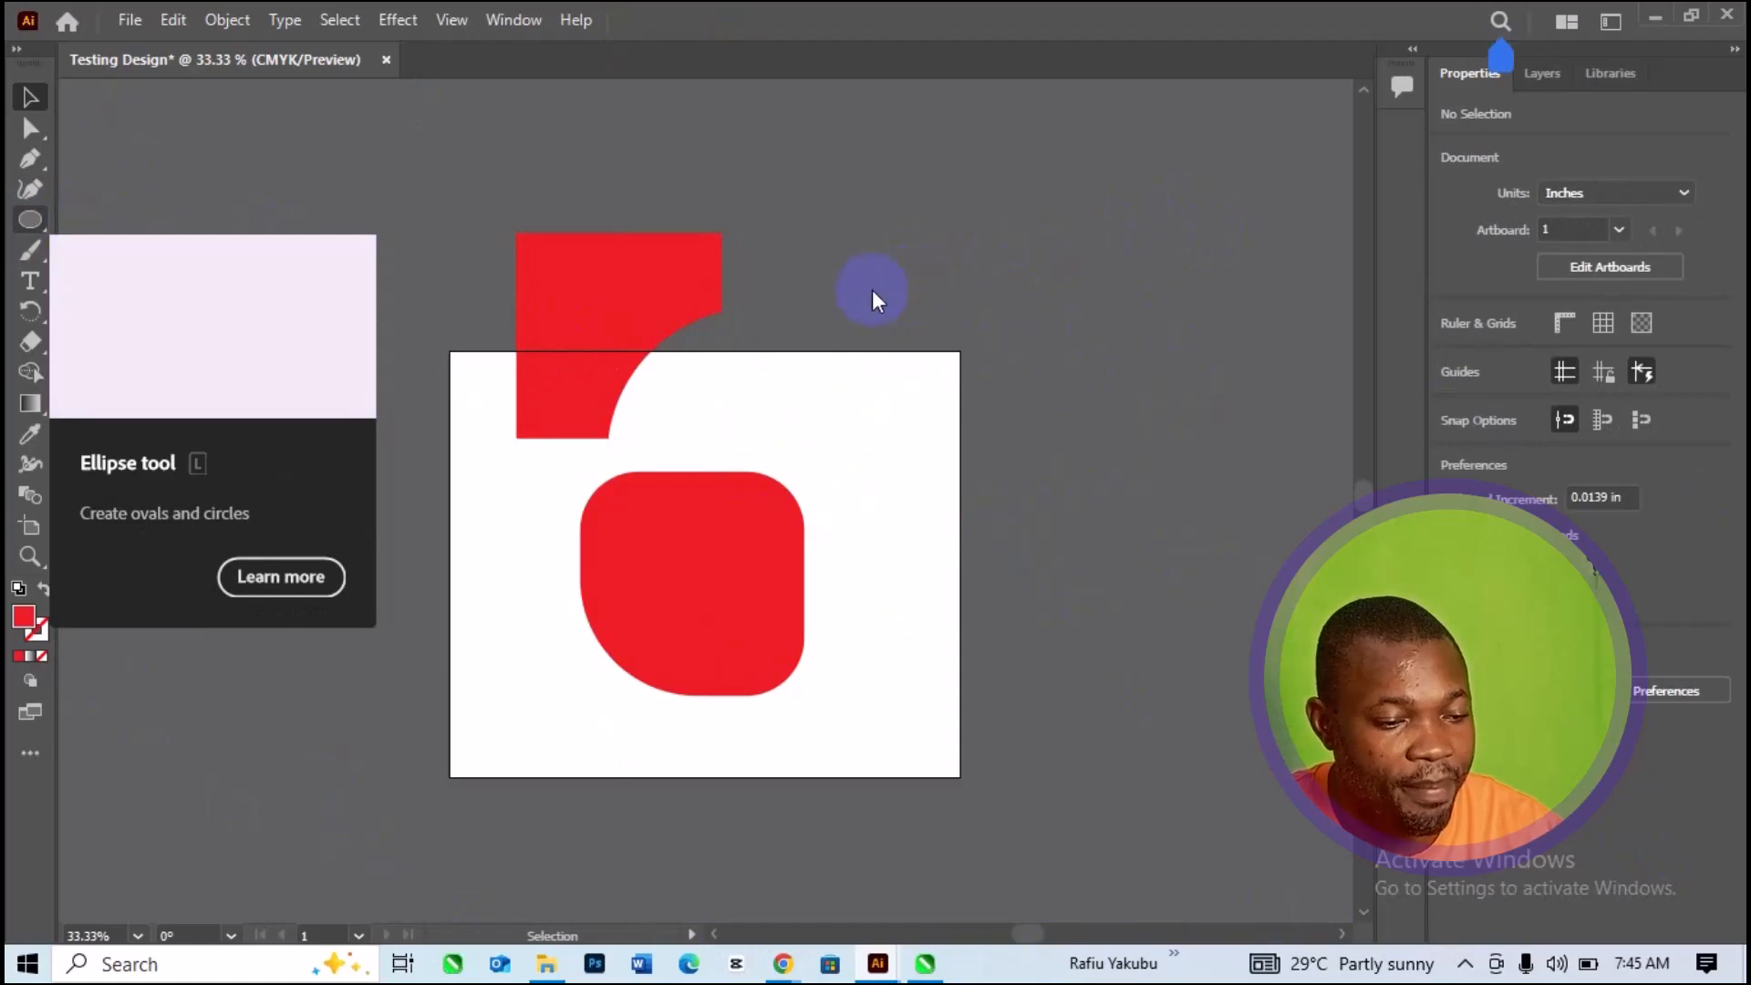
- Draw a red circle about 6.15 in across with the Ellipse tool, overlapping the artboard's upper-right corner
left_click_drag(890, 254, 1151, 467)
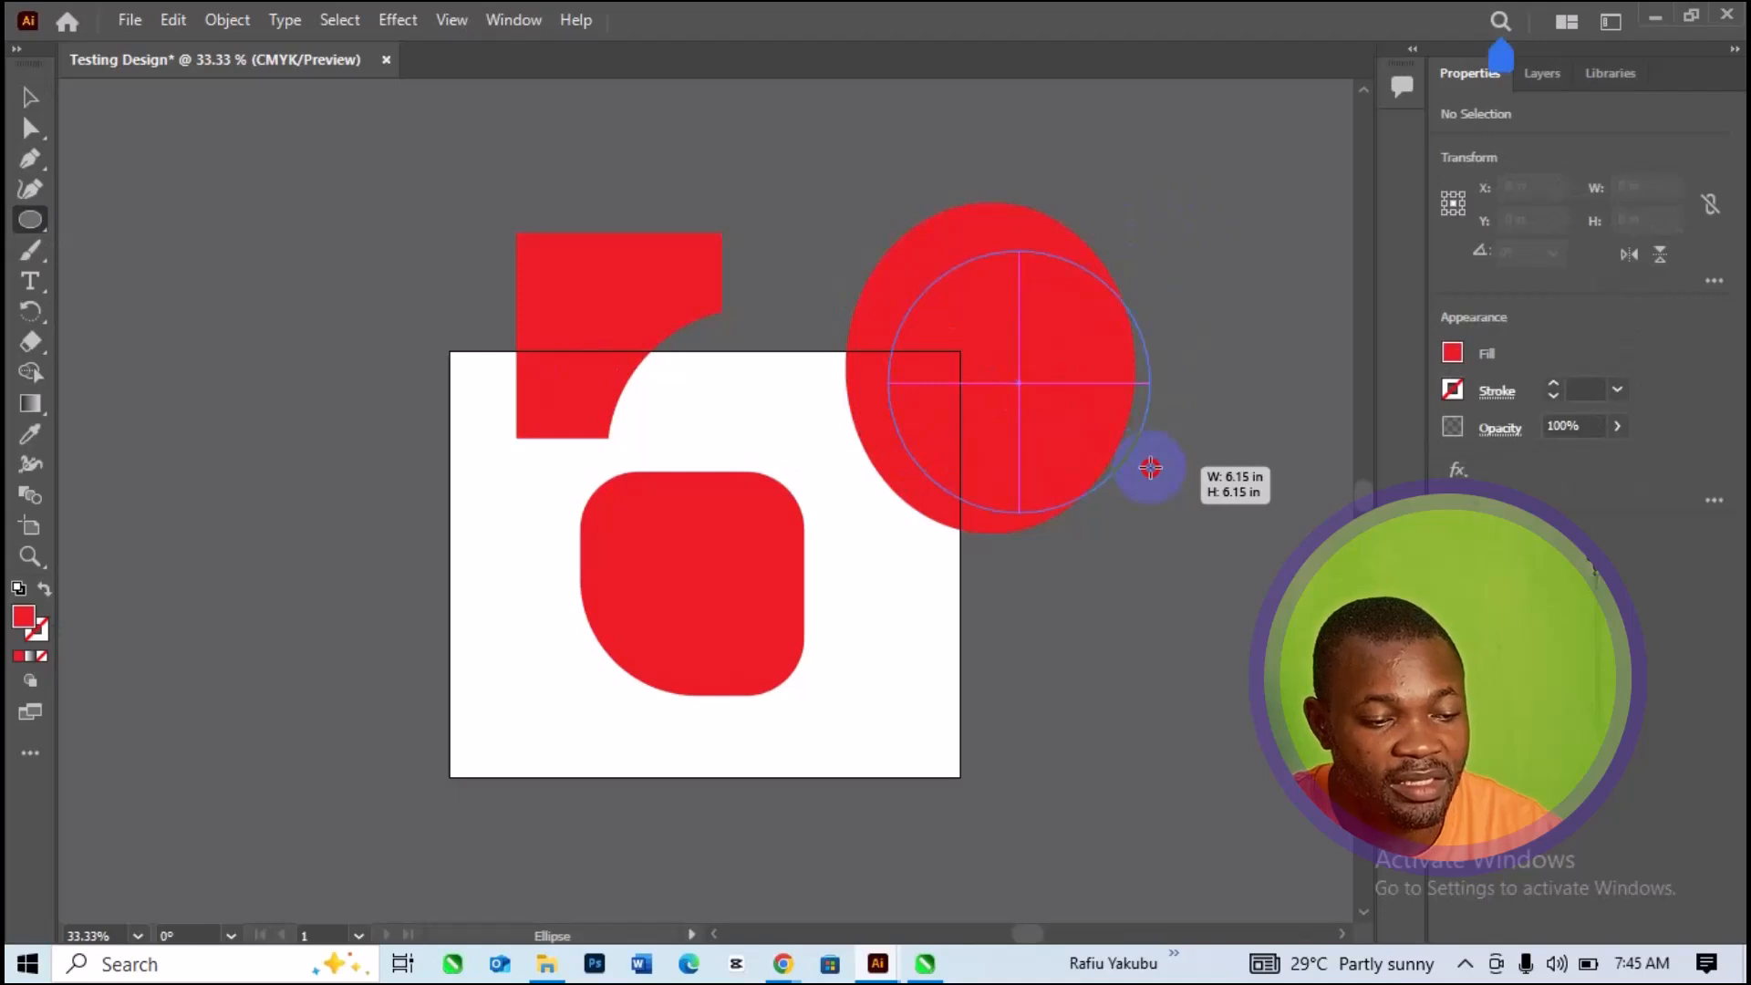
left_click_drag(1151, 467, 1150, 467)
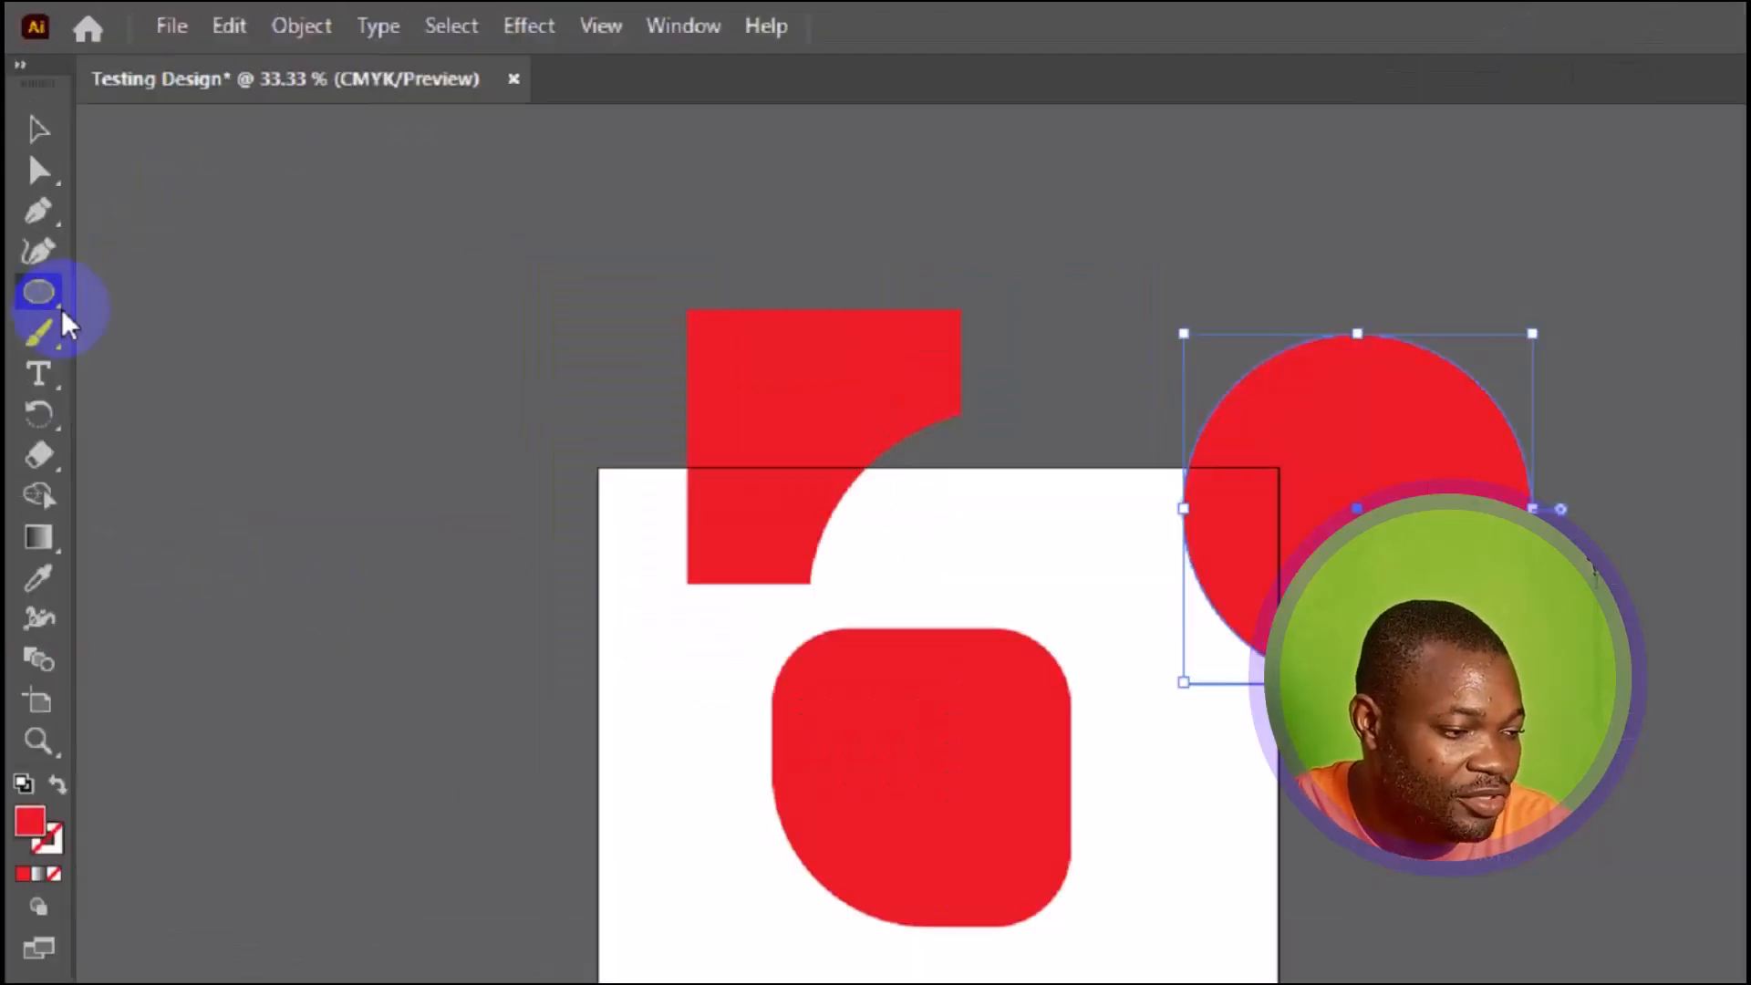
- Draw a square about 5.79 in wide with the Rectangle tool, overlapping the lower part of the new circle
left_click(40, 224)
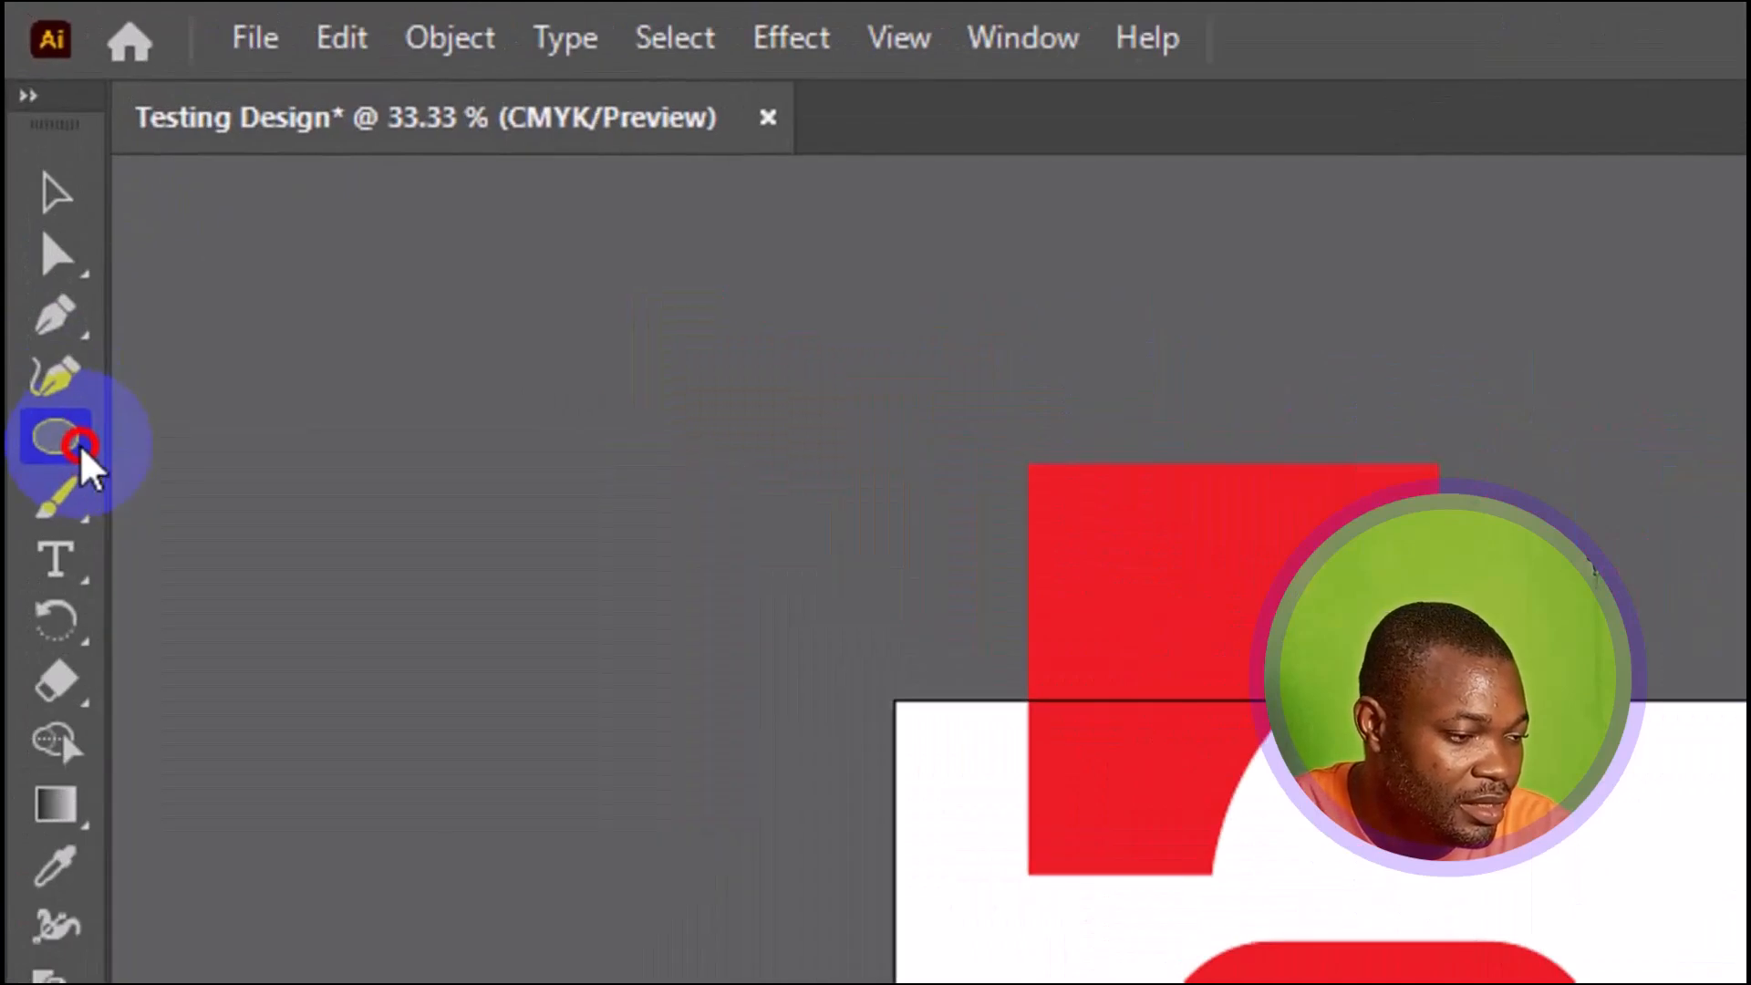
left_click(80, 449)
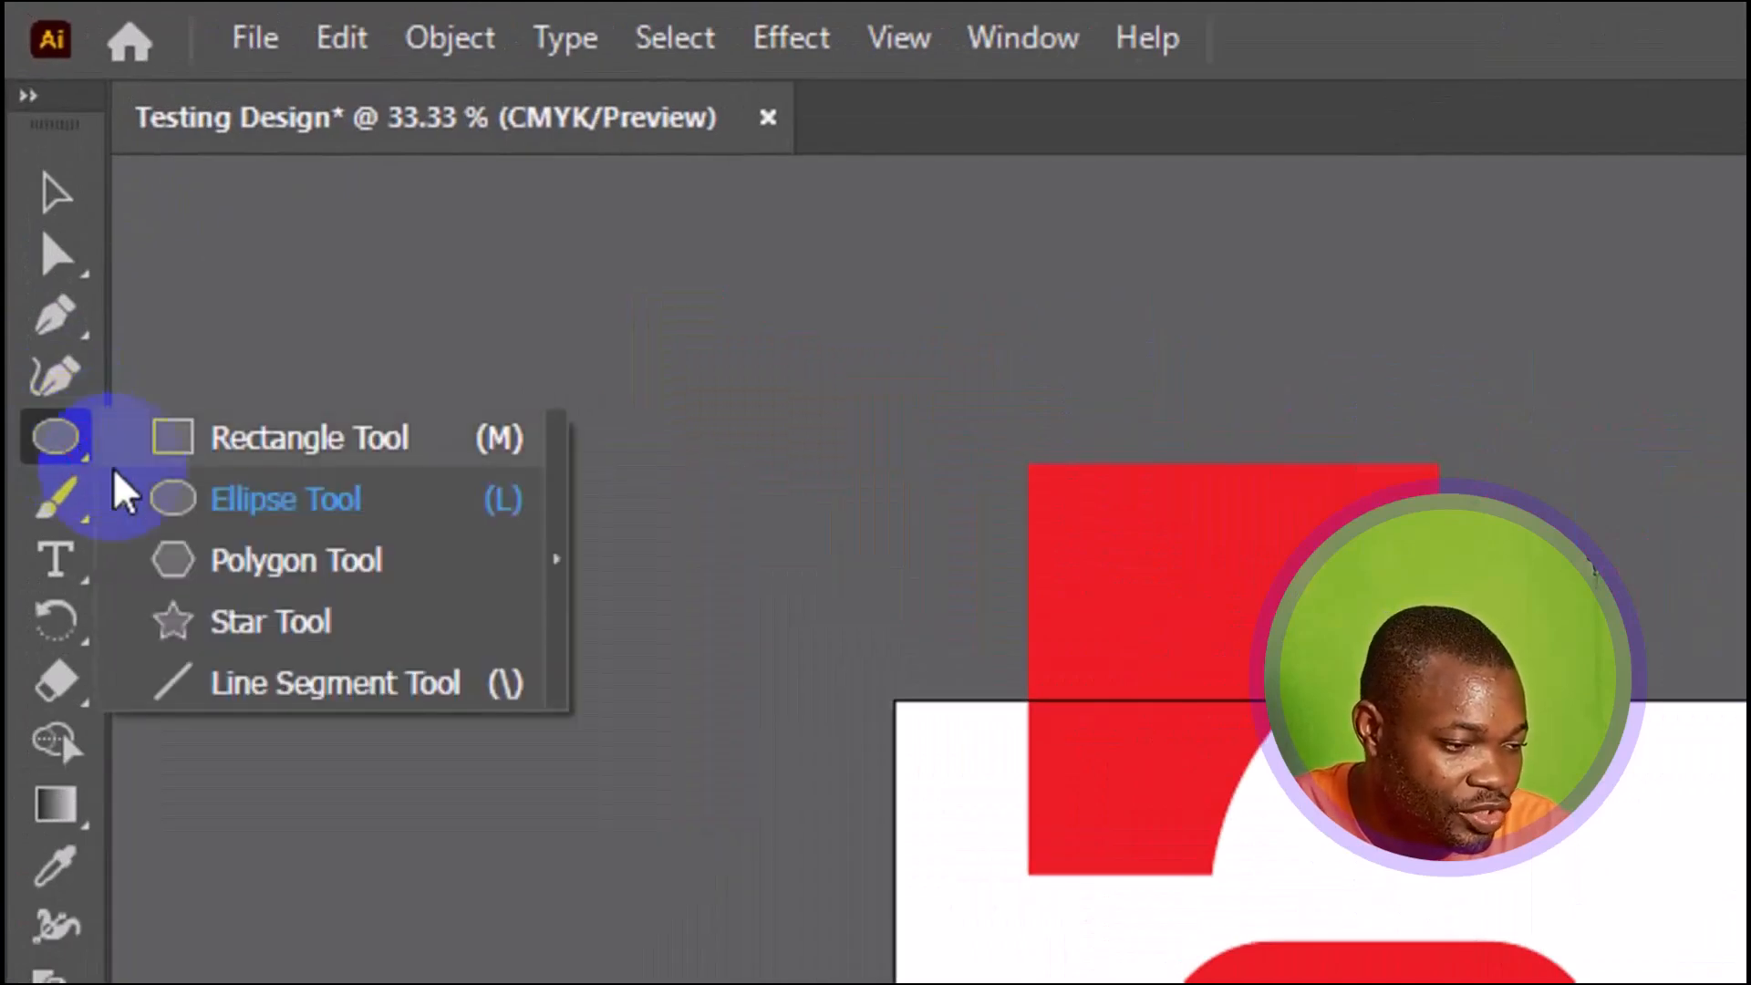
left_click(525, 447)
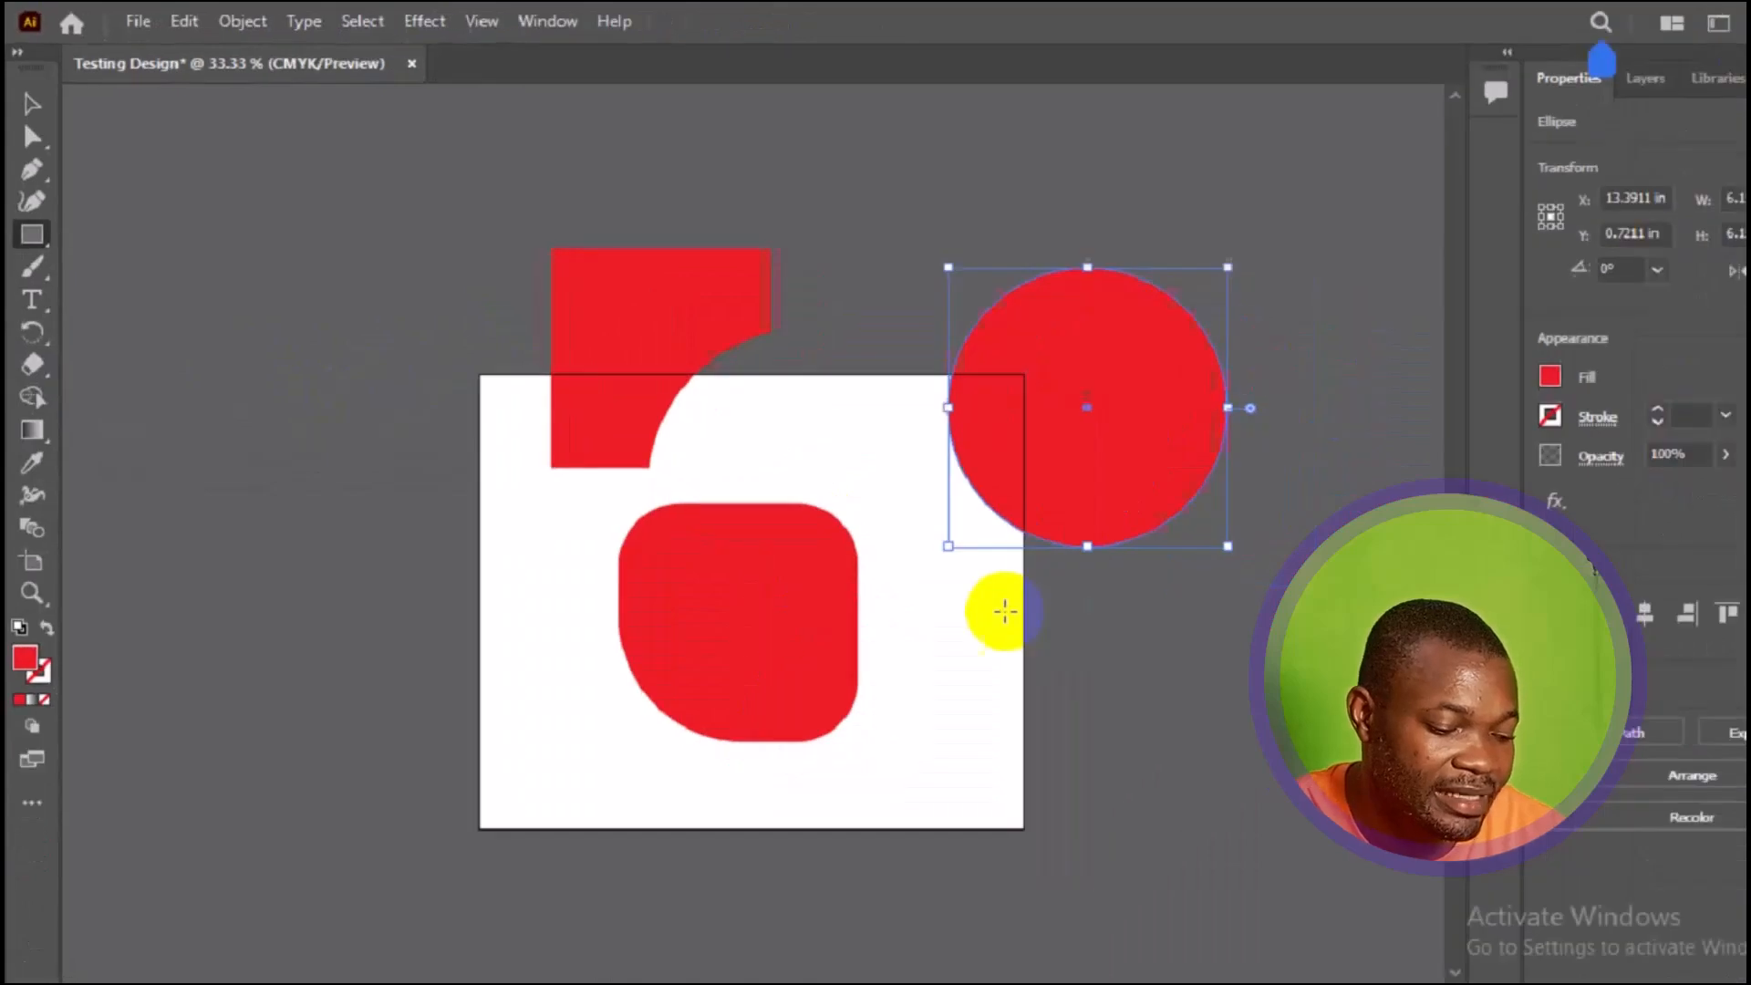
mouse_move(948, 668)
left_mouse_down()
mouse_move(970, 474)
mouse_move(1020, 426)
mouse_move(1179, 422)
left_mouse_up()
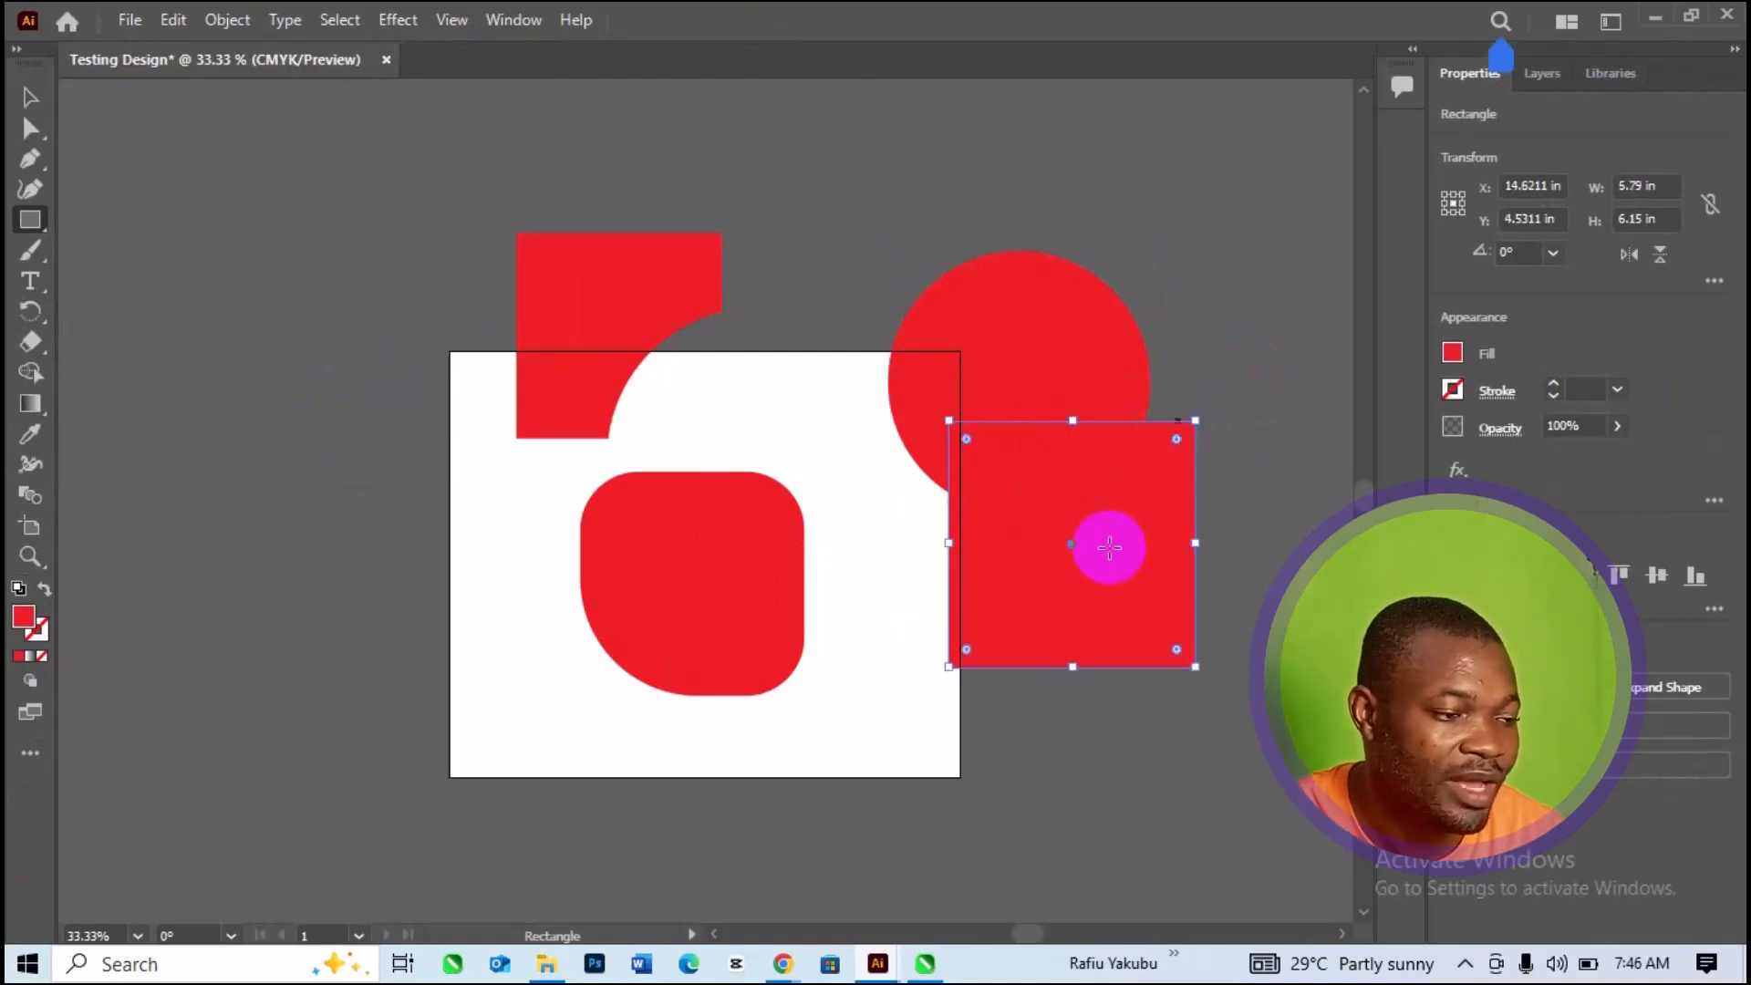
- Change the fill of the new square to dark blue
left_click(28, 96)
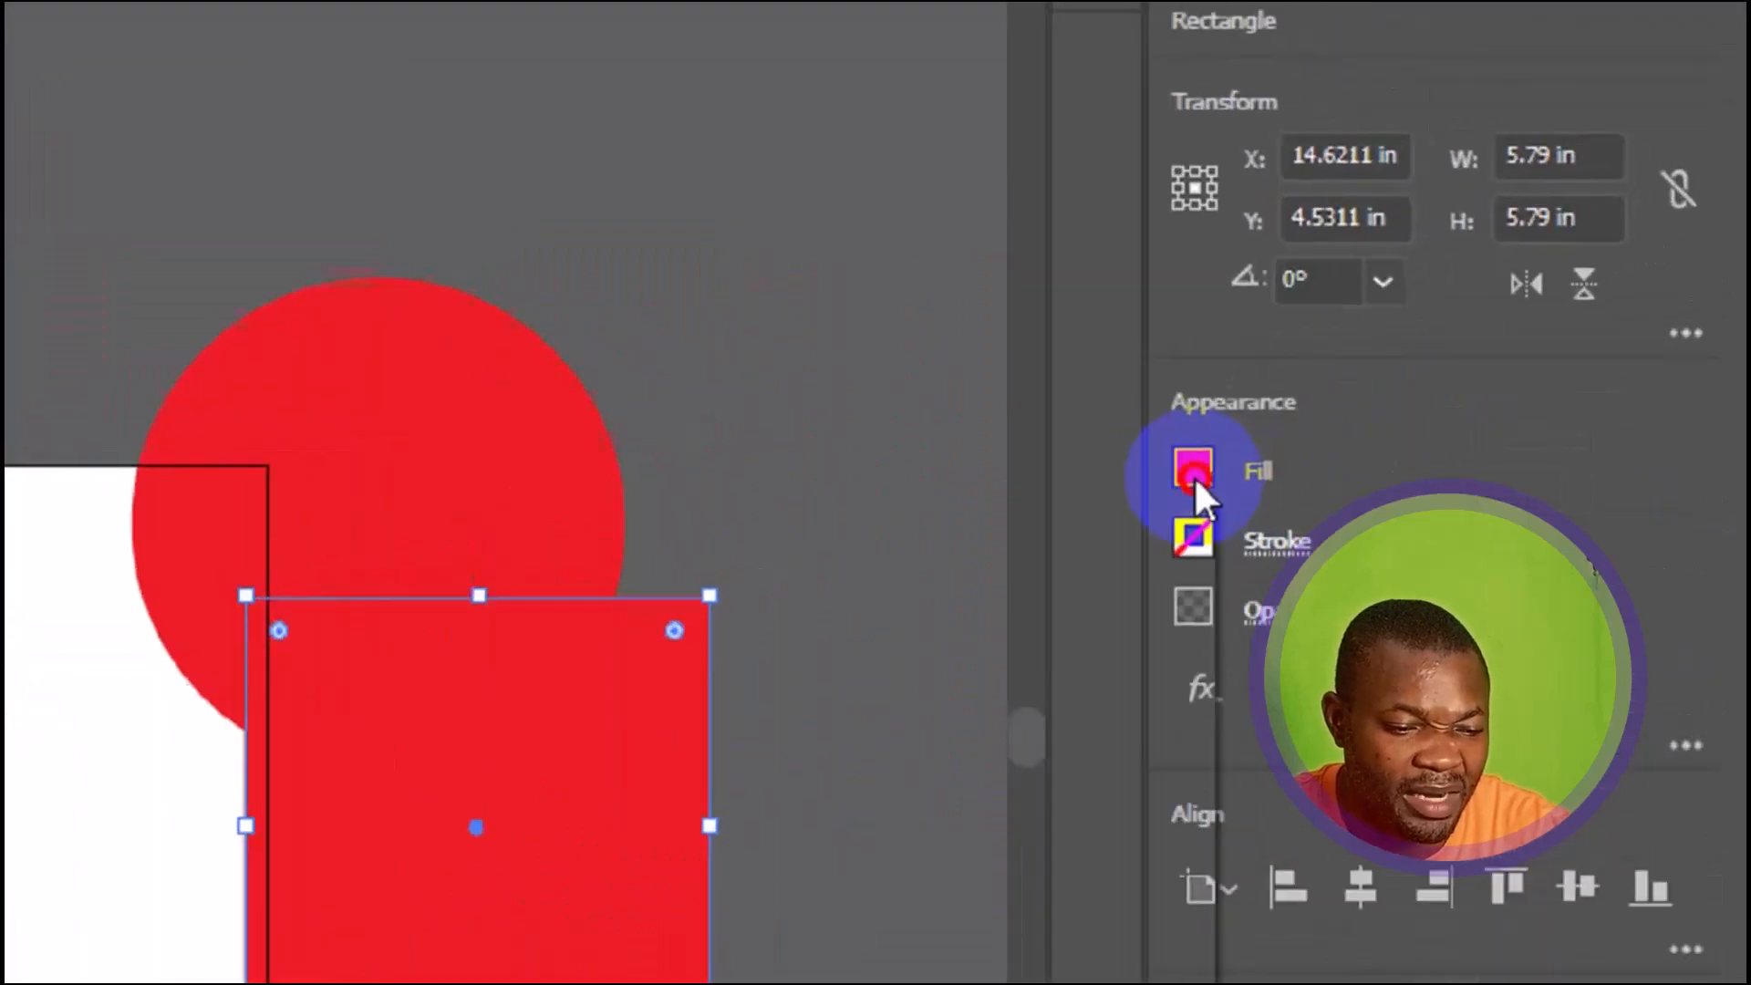
left_click(1453, 355)
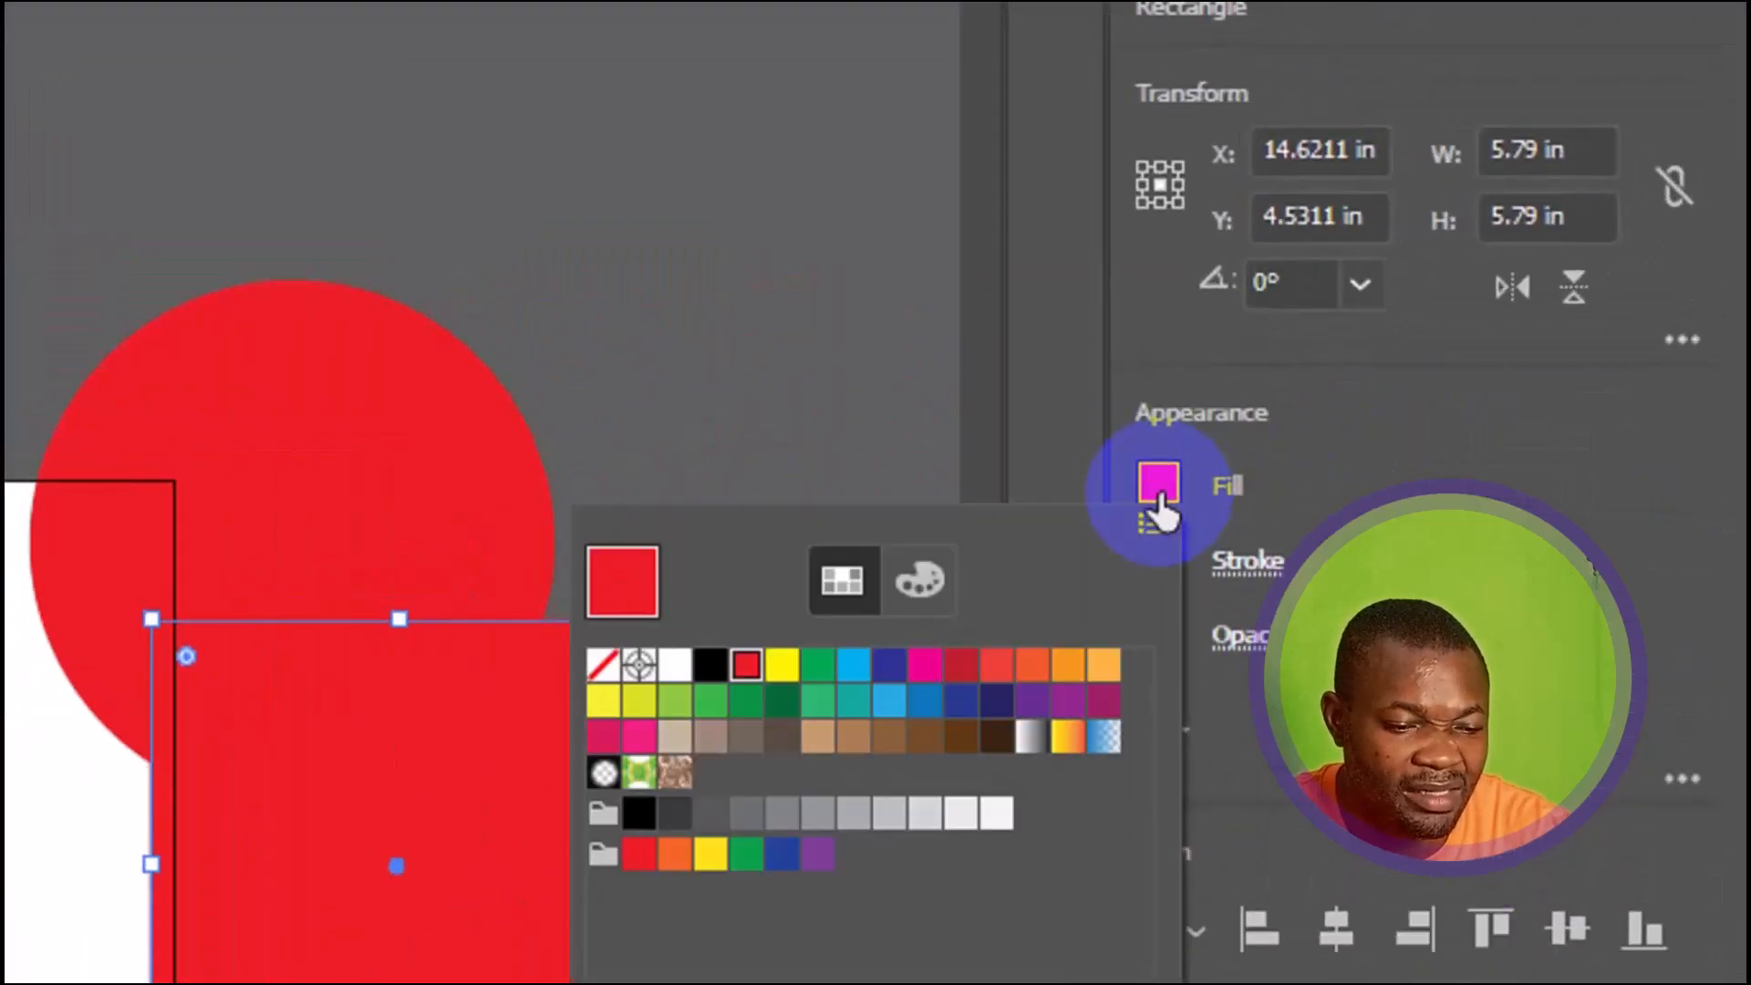
left_click(888, 673)
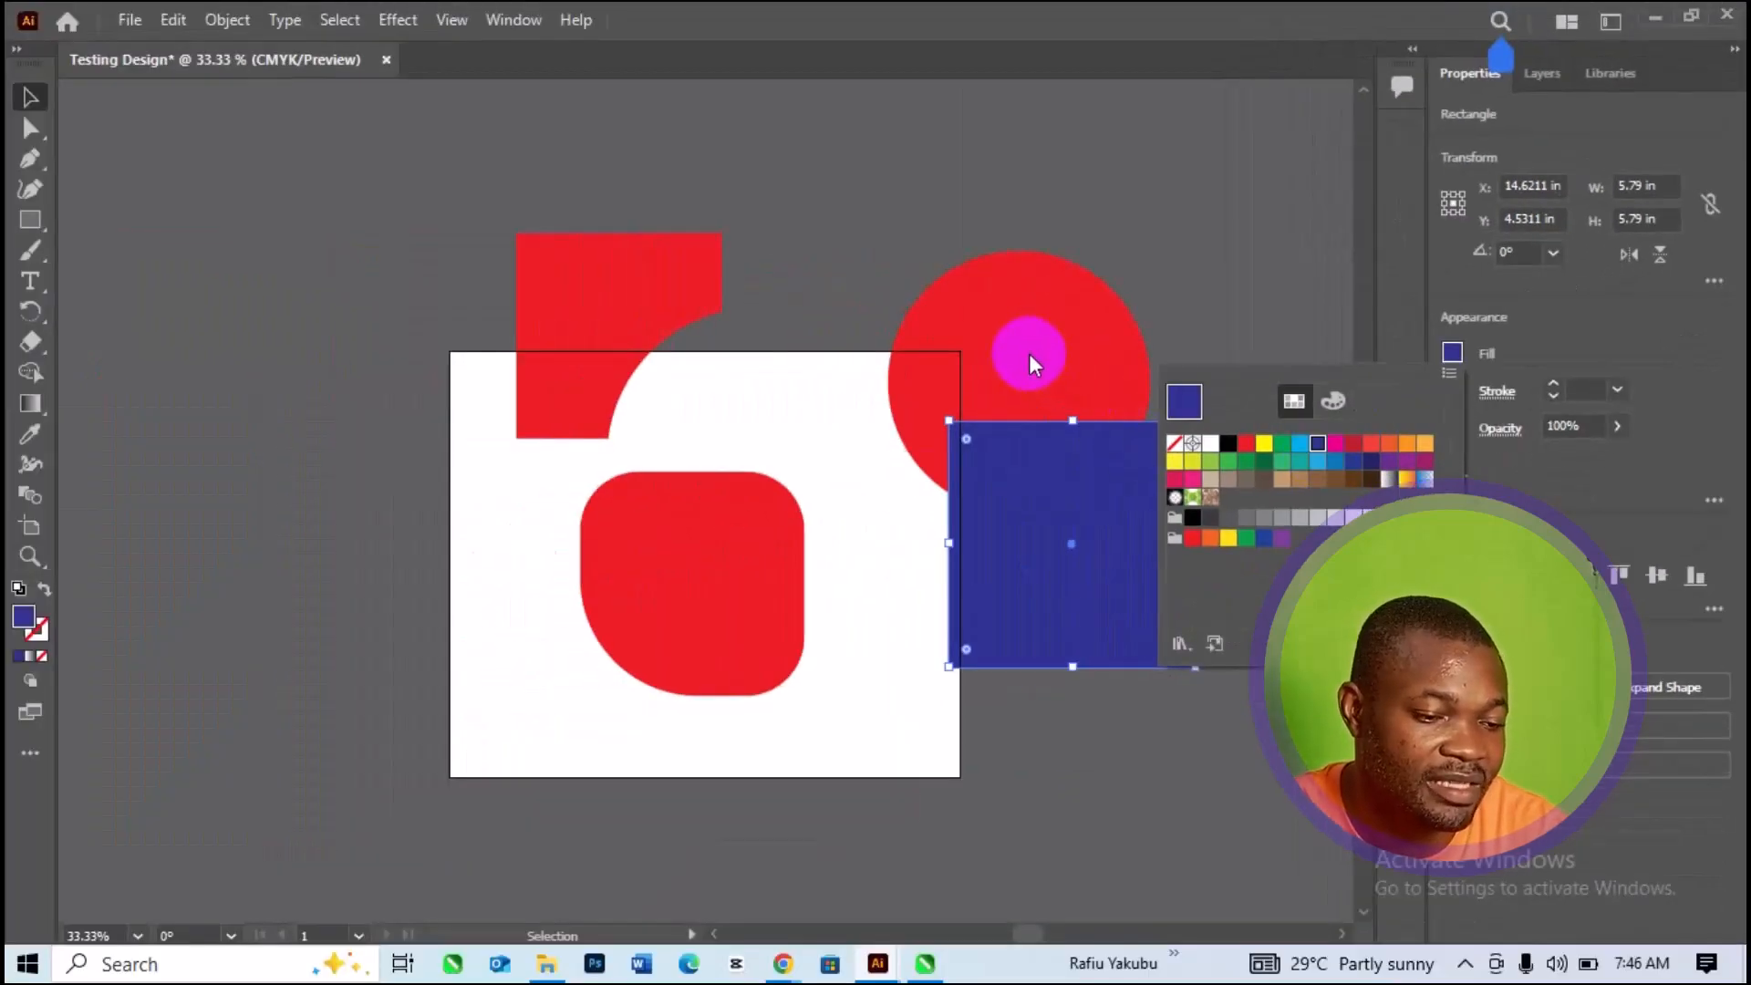
- Select the red circle and the blue square together and align their centers horizontally
left_click(1031, 357)
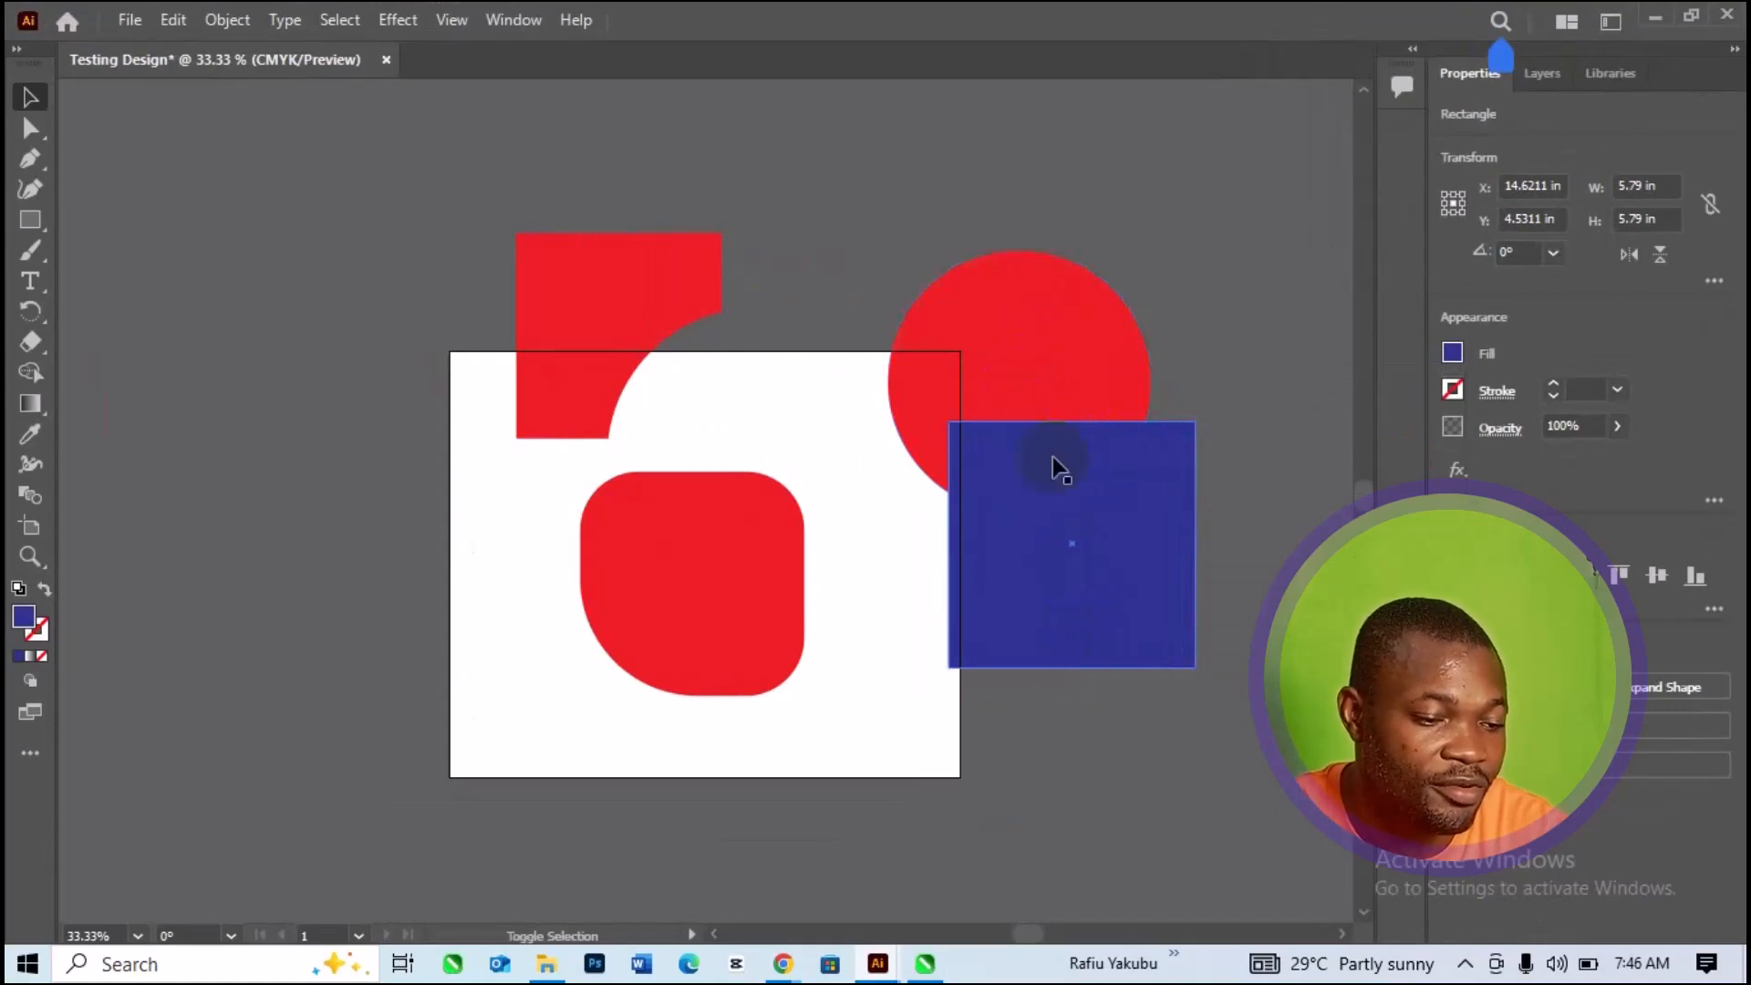
left_click(1052, 370)
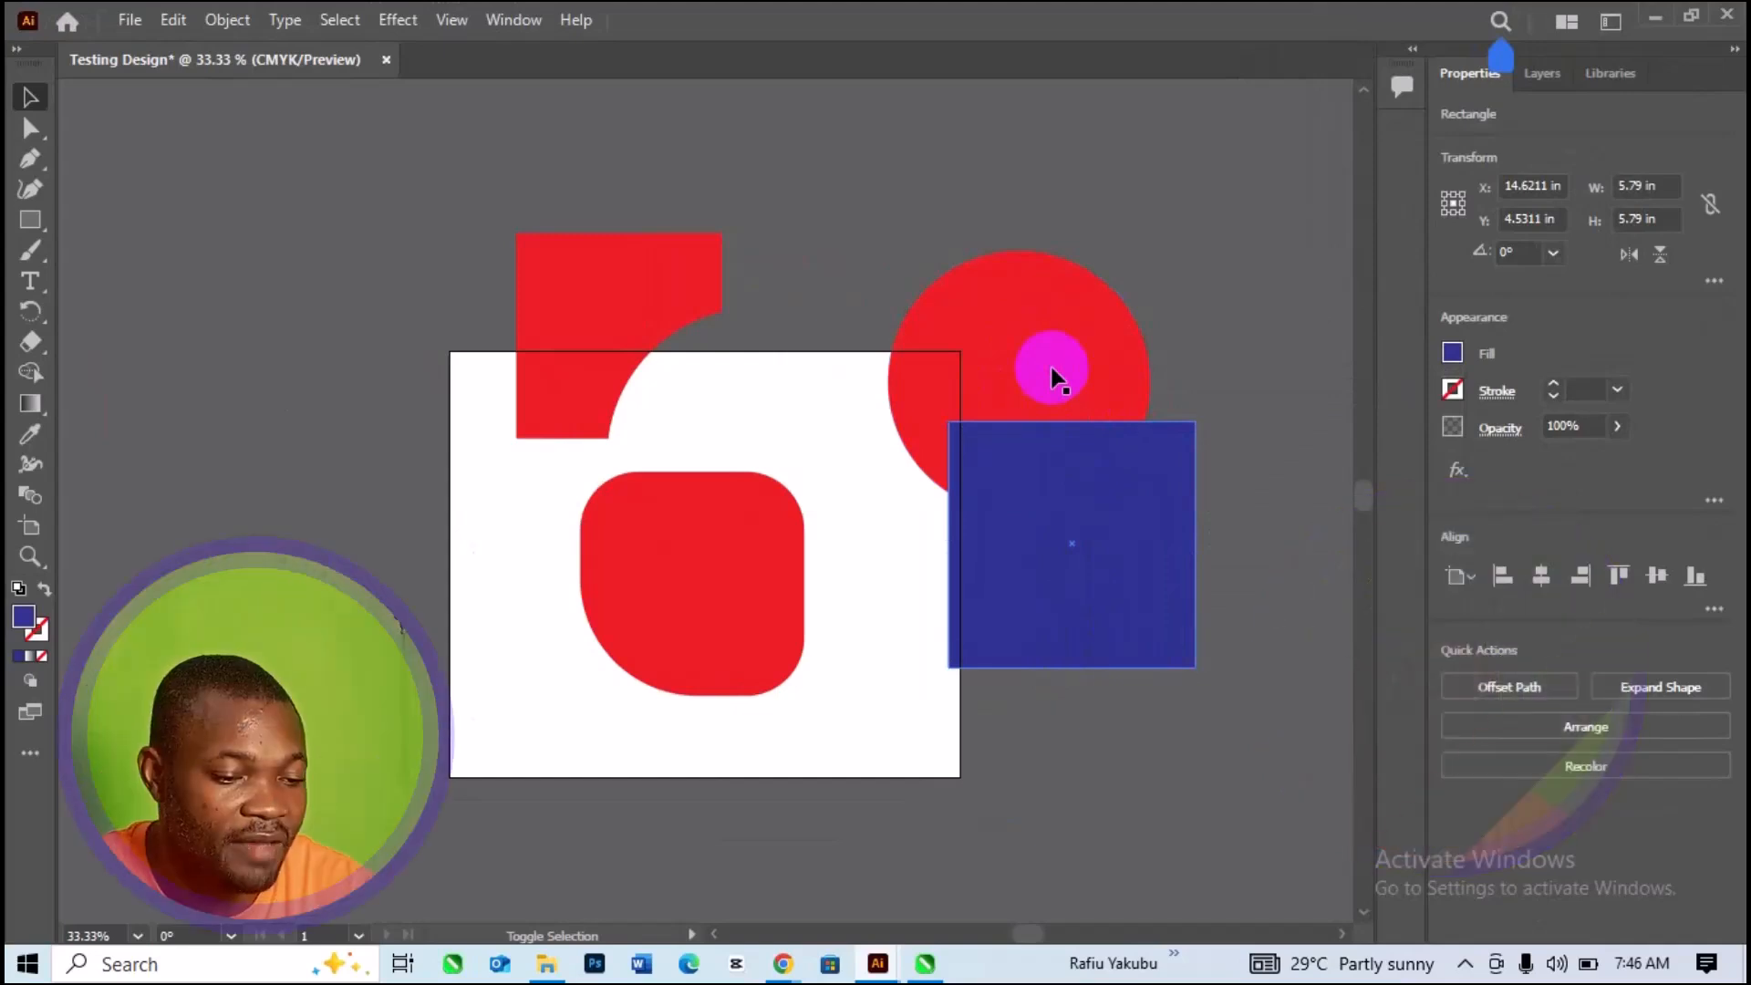
key("ctrl+shift+a")
left_click(1052, 369)
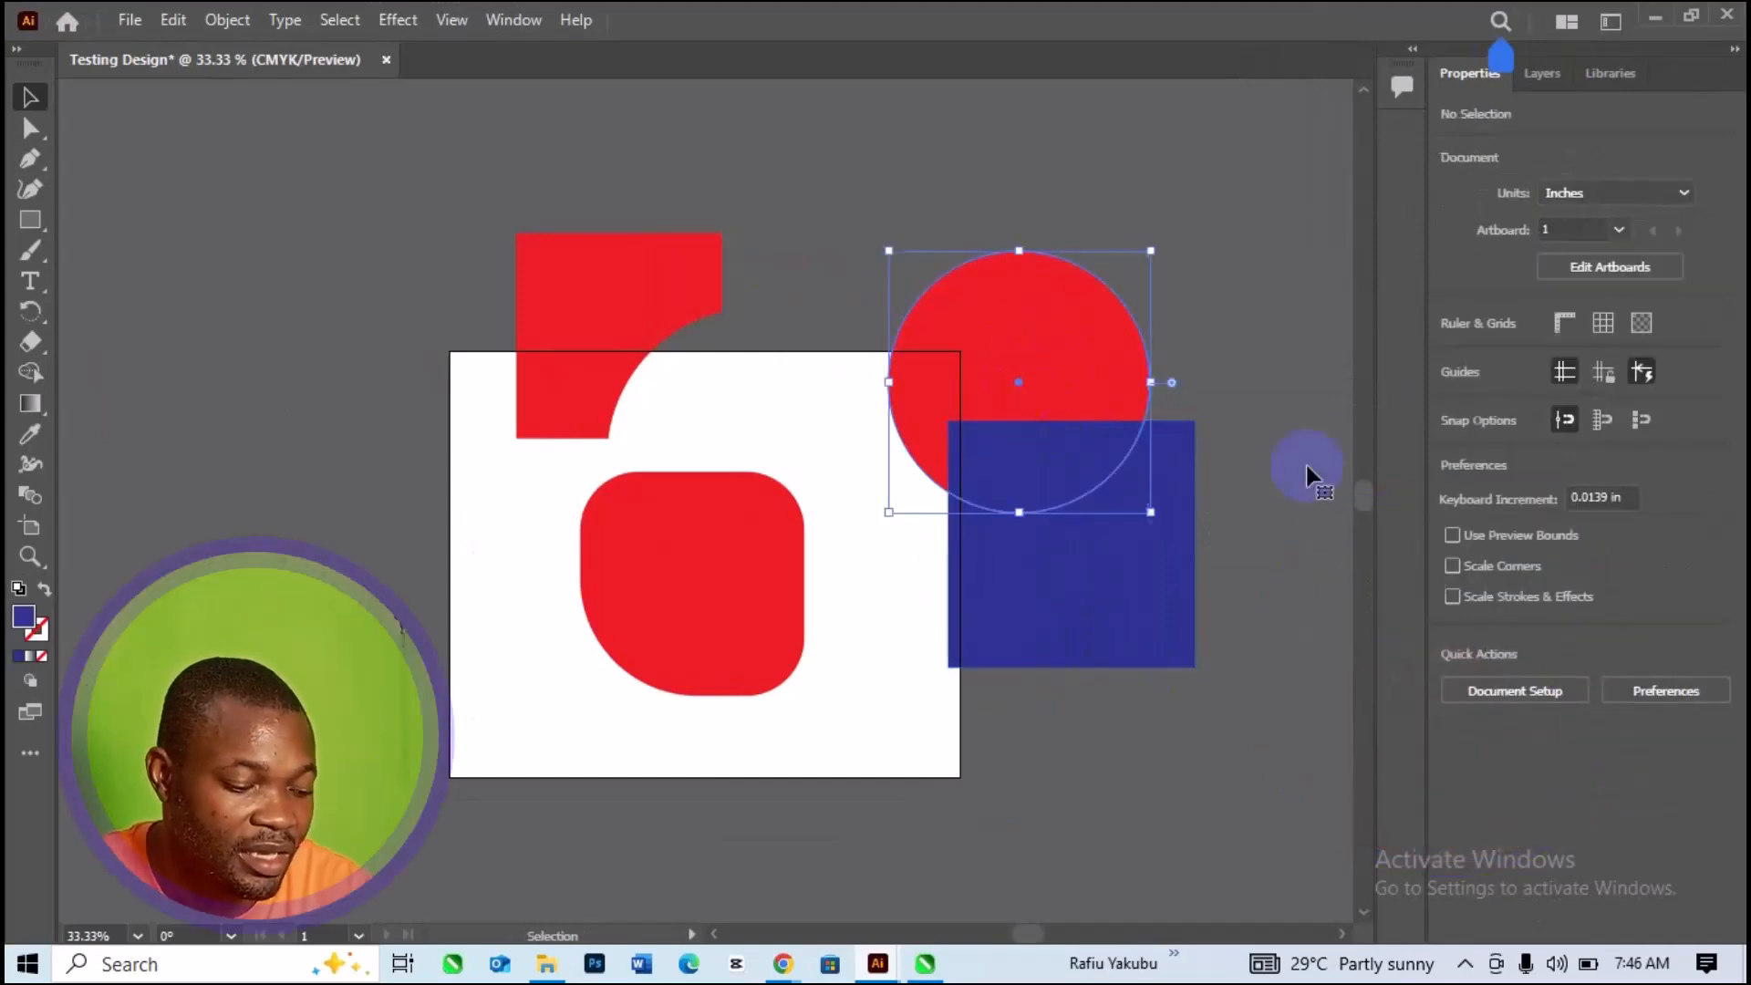
left_click(1047, 615, "shift")
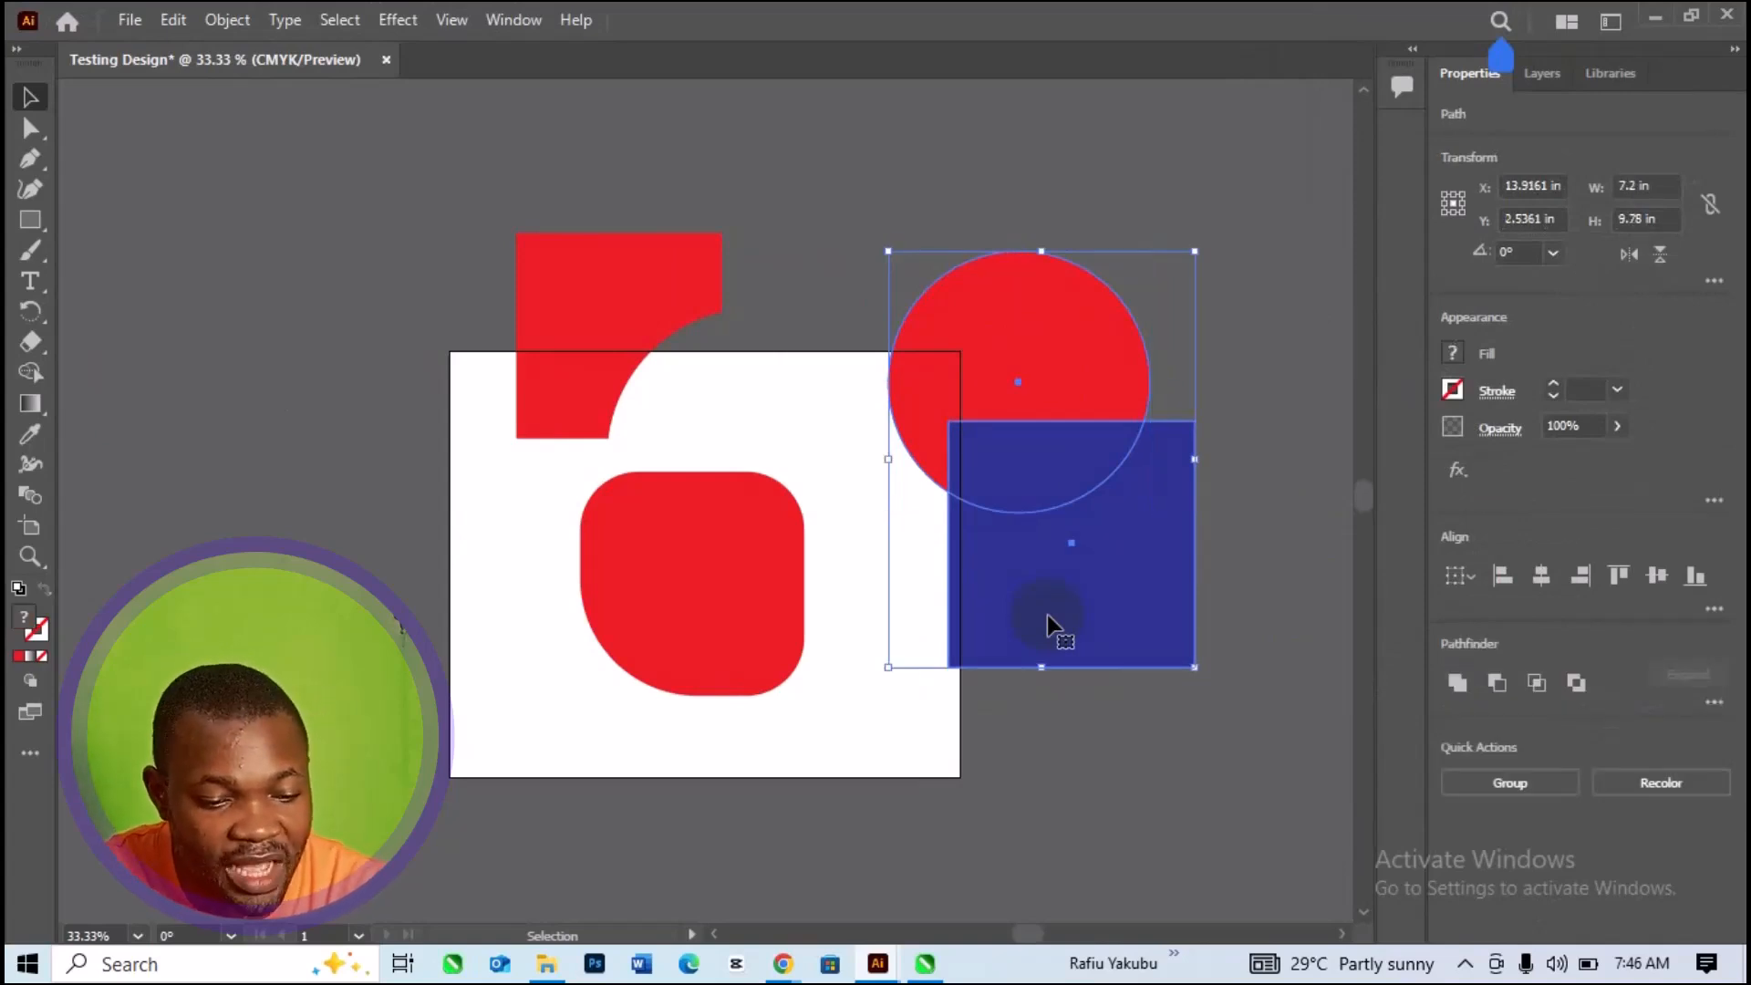
left_click(1545, 586)
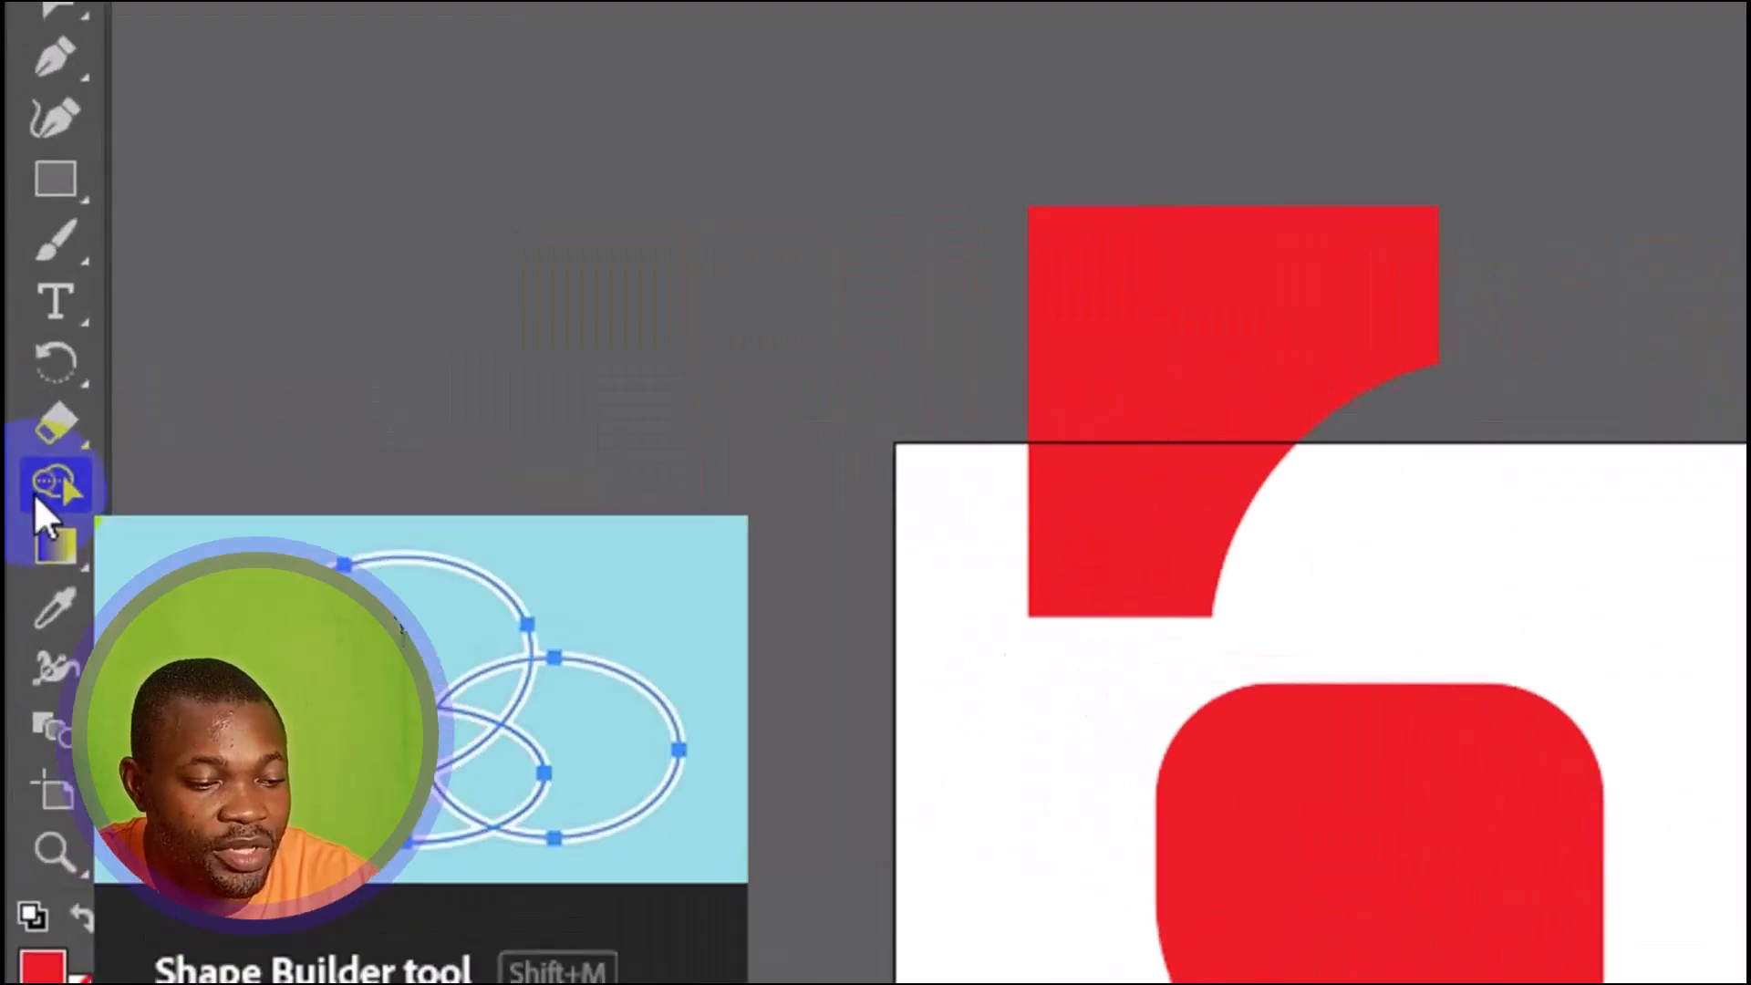
- Merge the blue square and the red circle into one shape with the Shape Builder tool
left_click(34, 492)
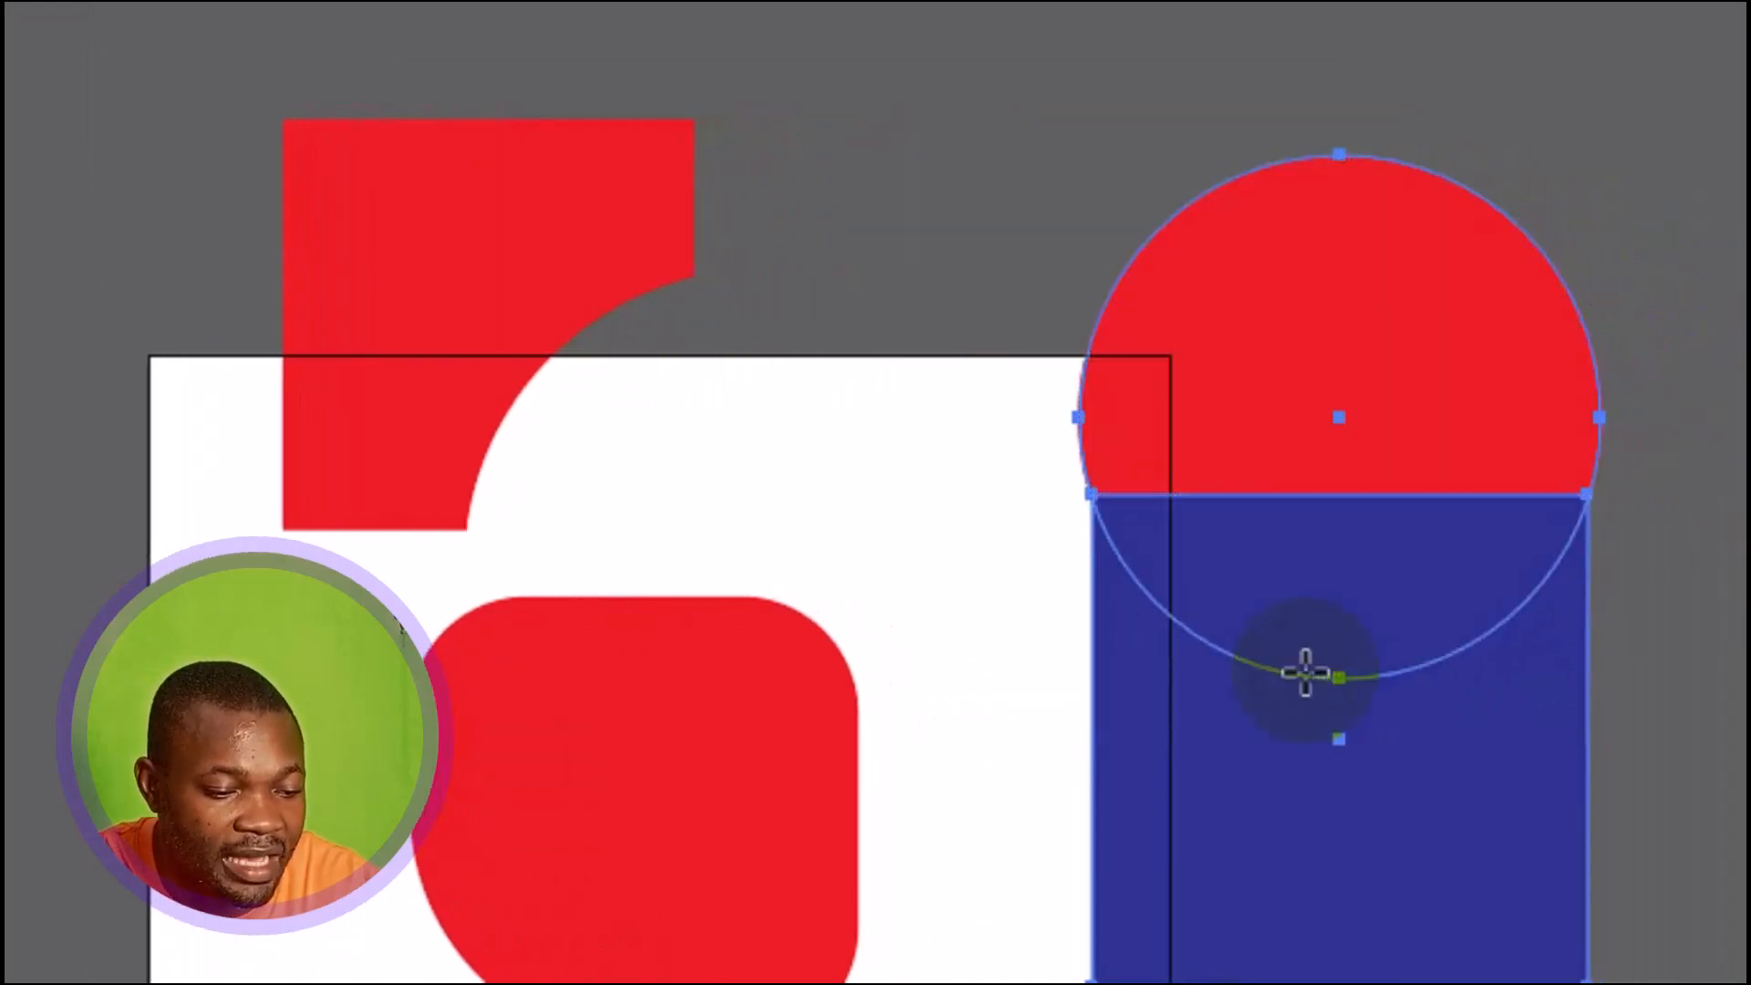
left_click_drag(1320, 715, 1310, 423)
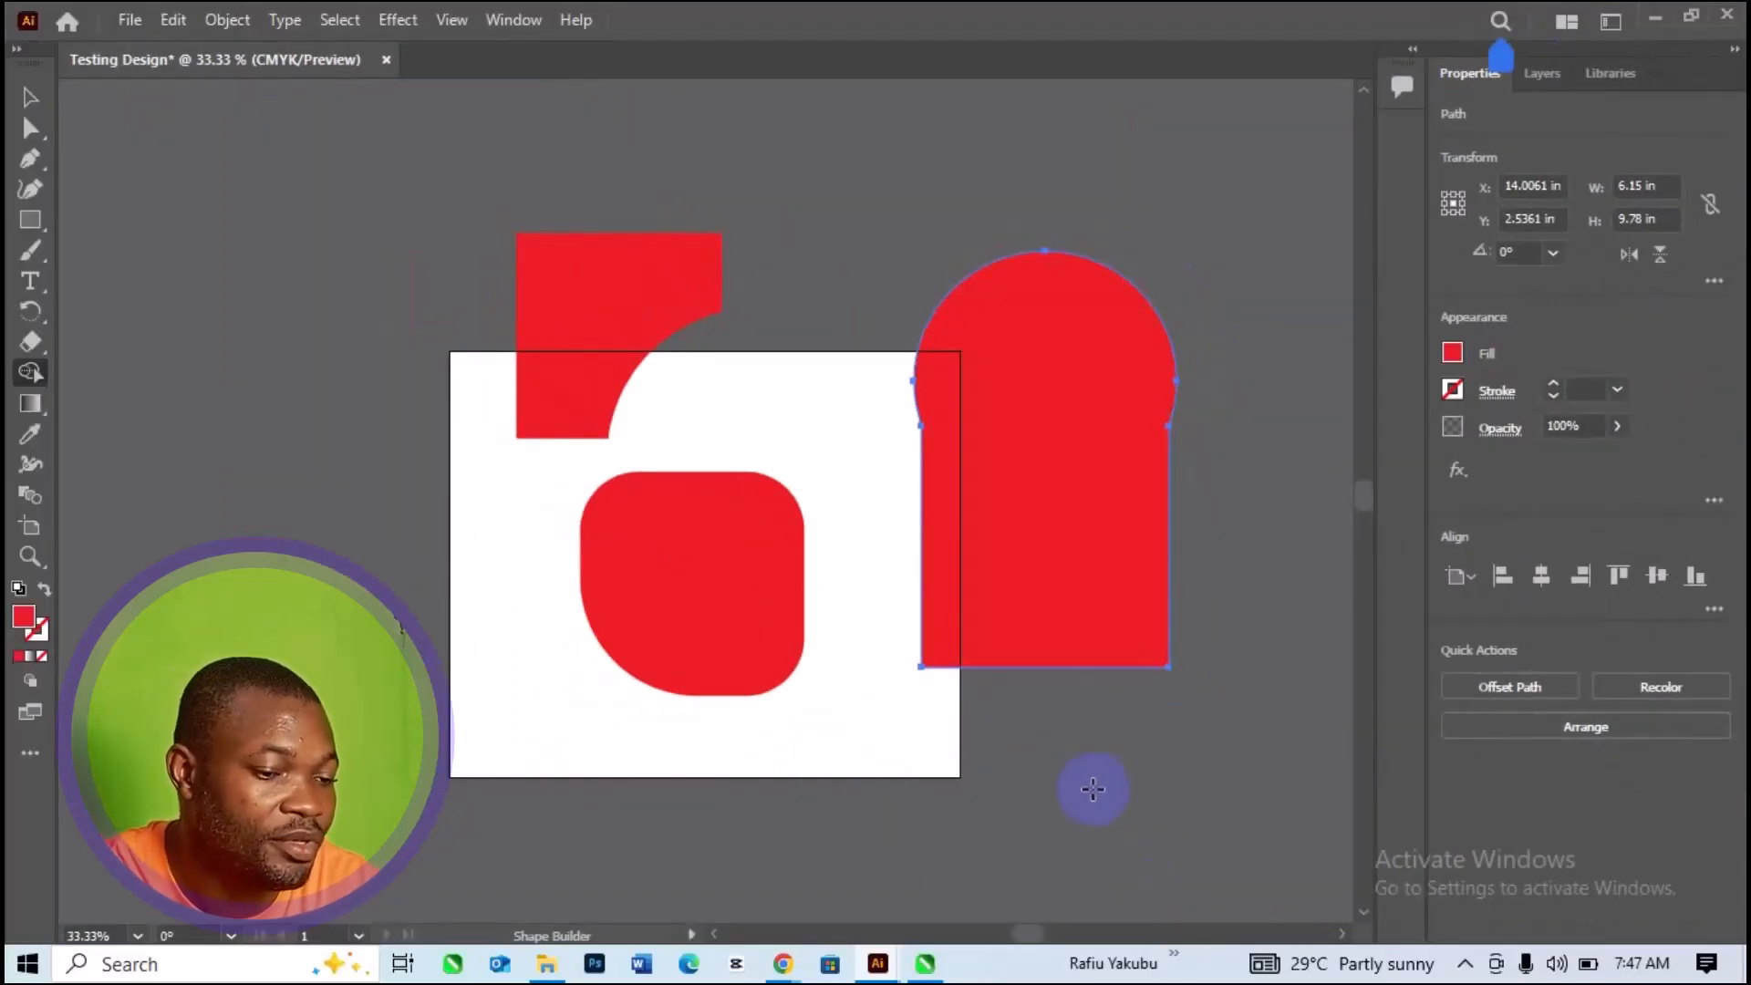
left_click(30, 97)
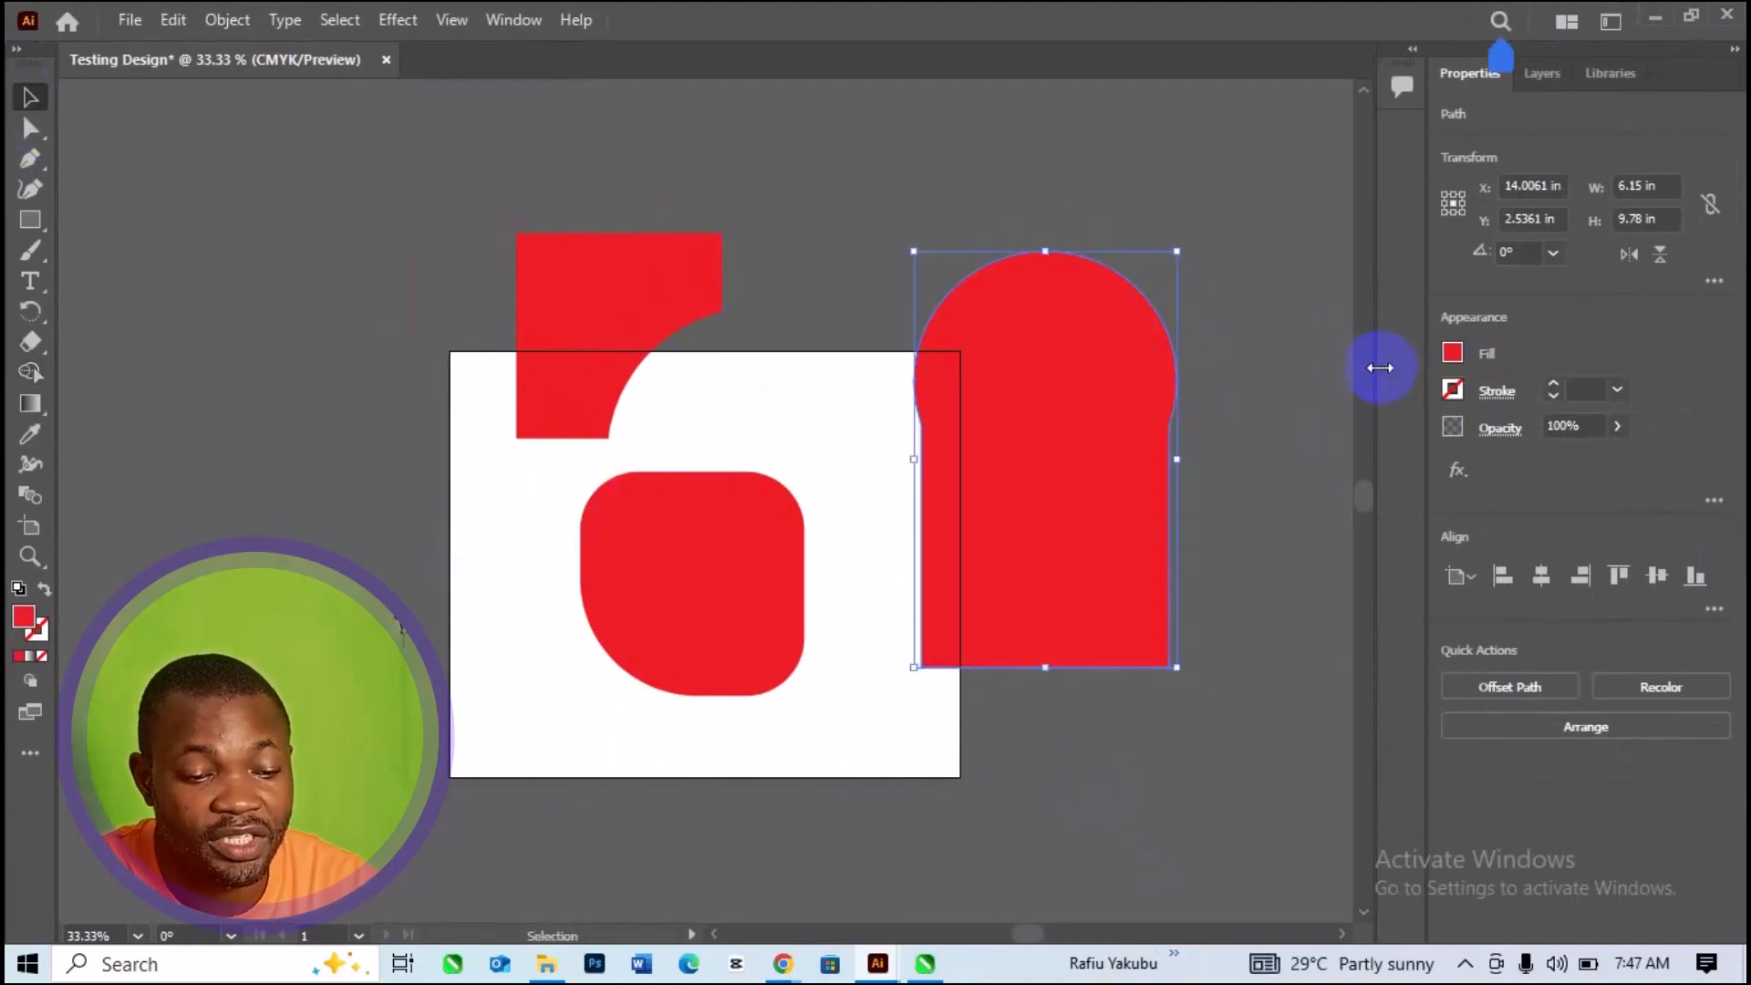
- Fill the merged arch shape with light blue and deselect it
left_click(1452, 354)
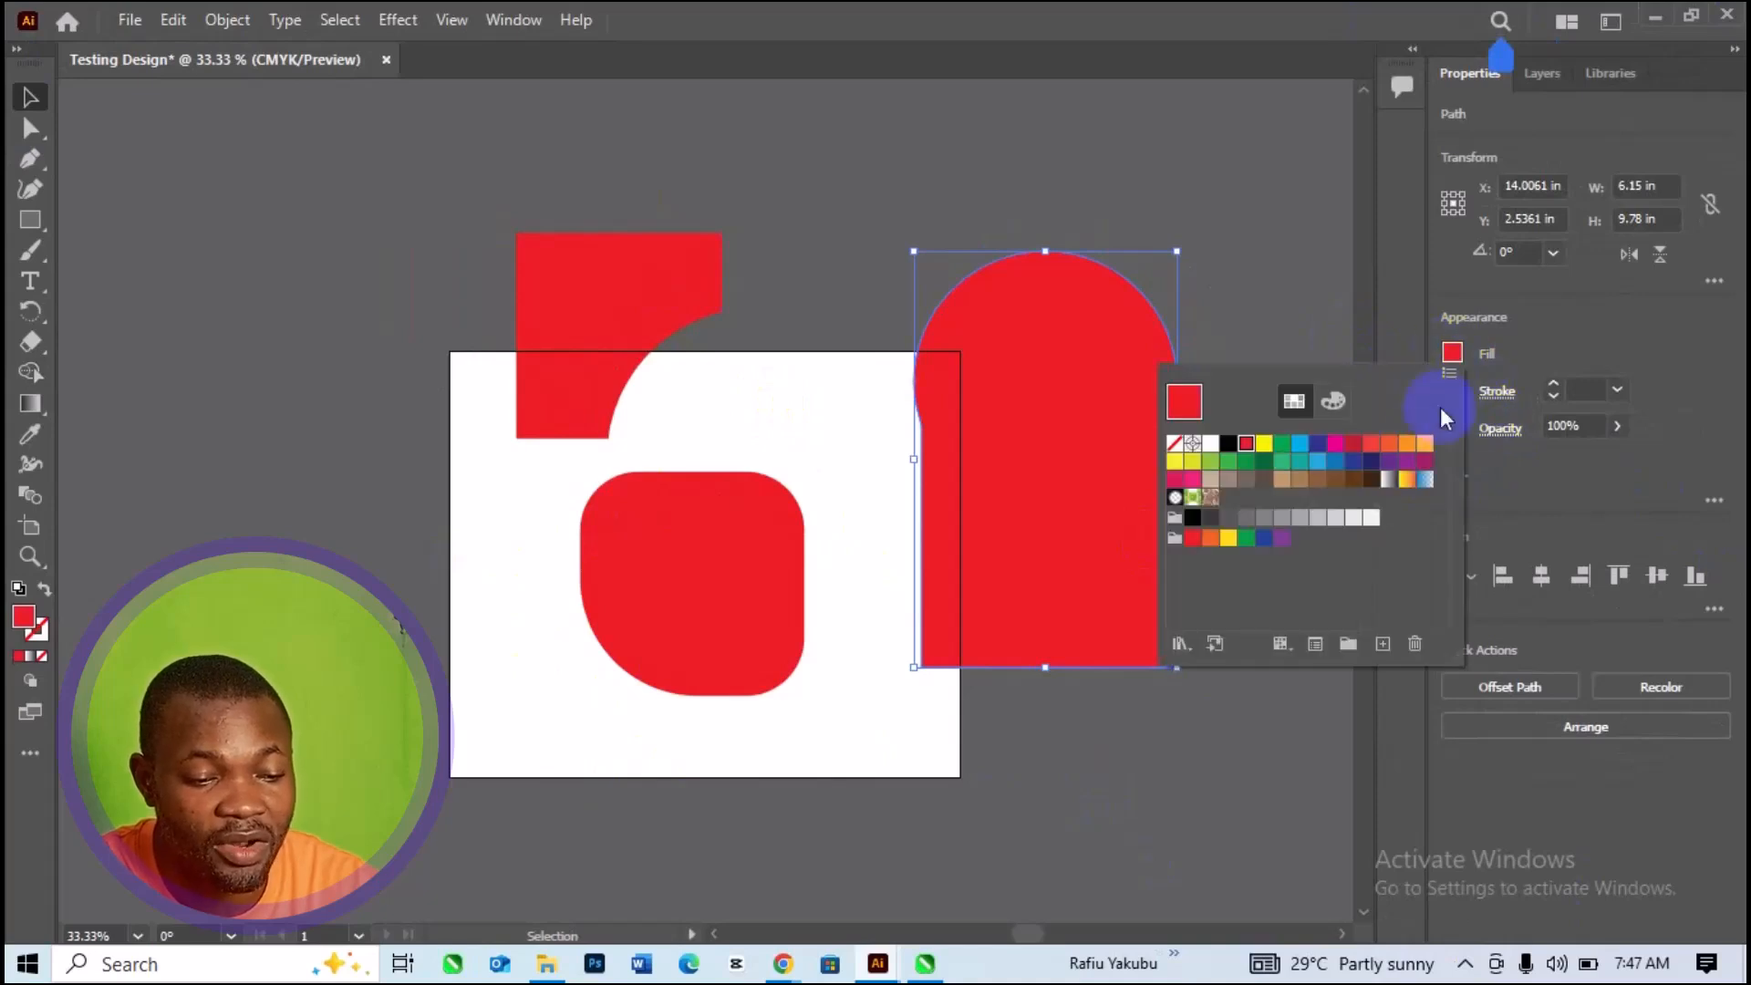
left_click(1301, 444)
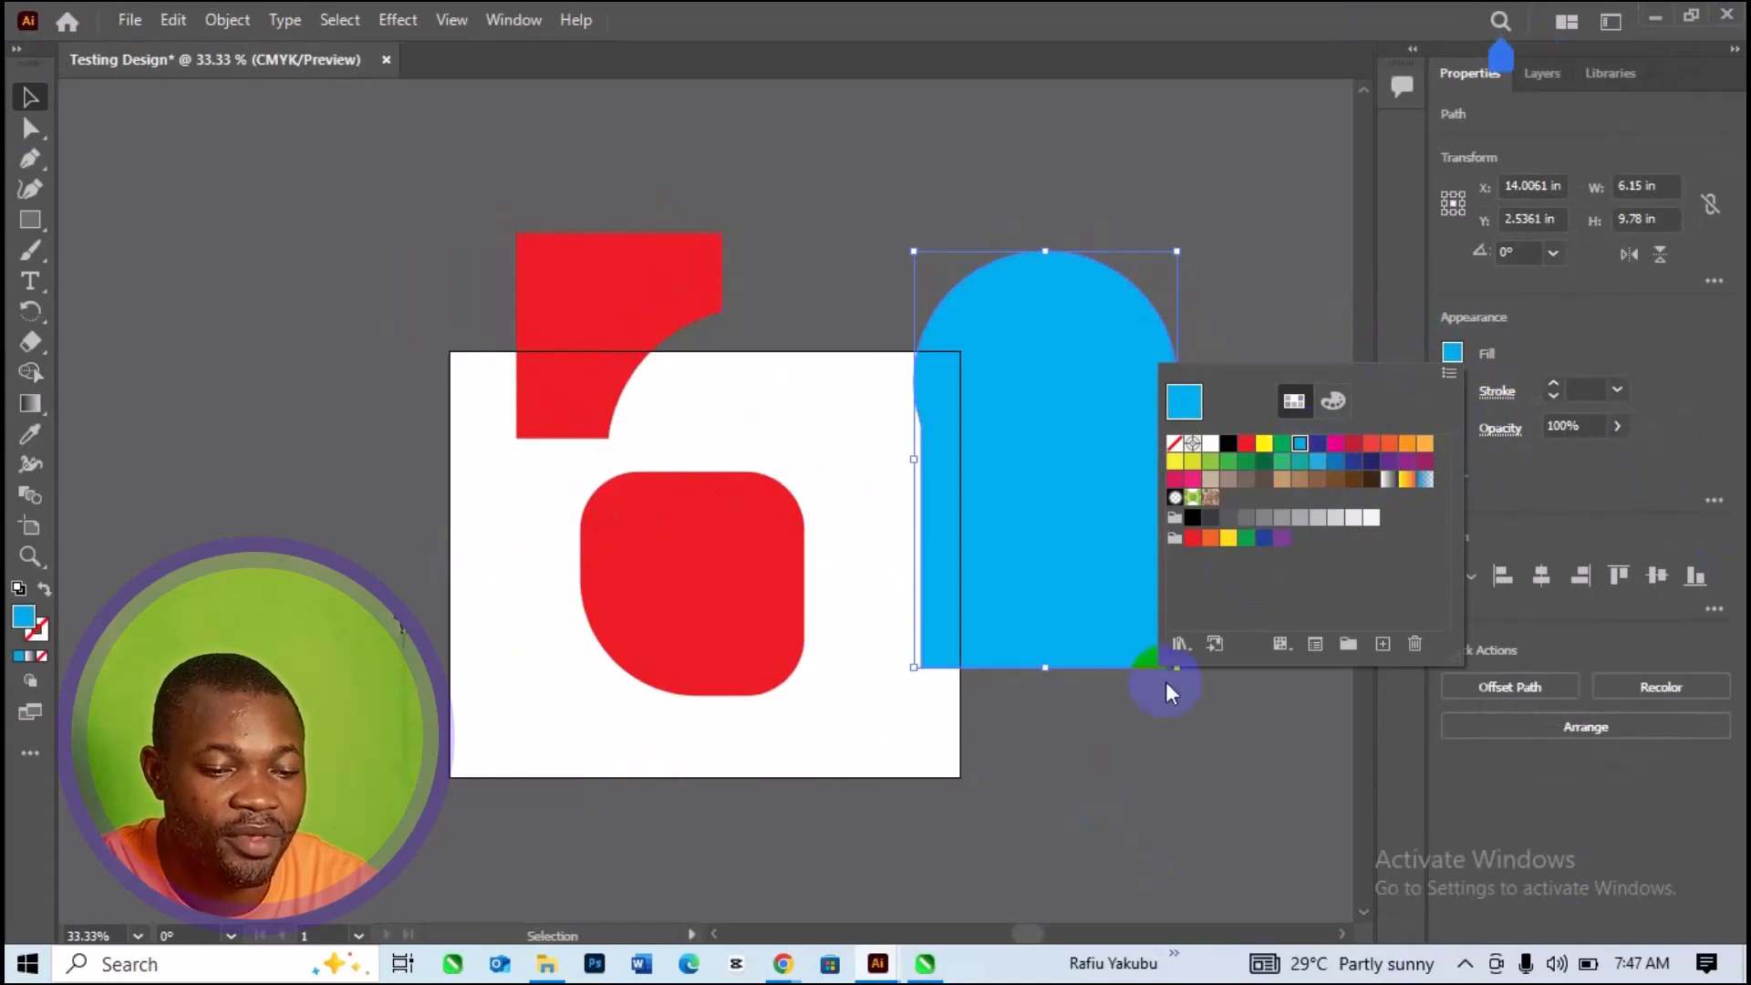
left_click(1157, 785)
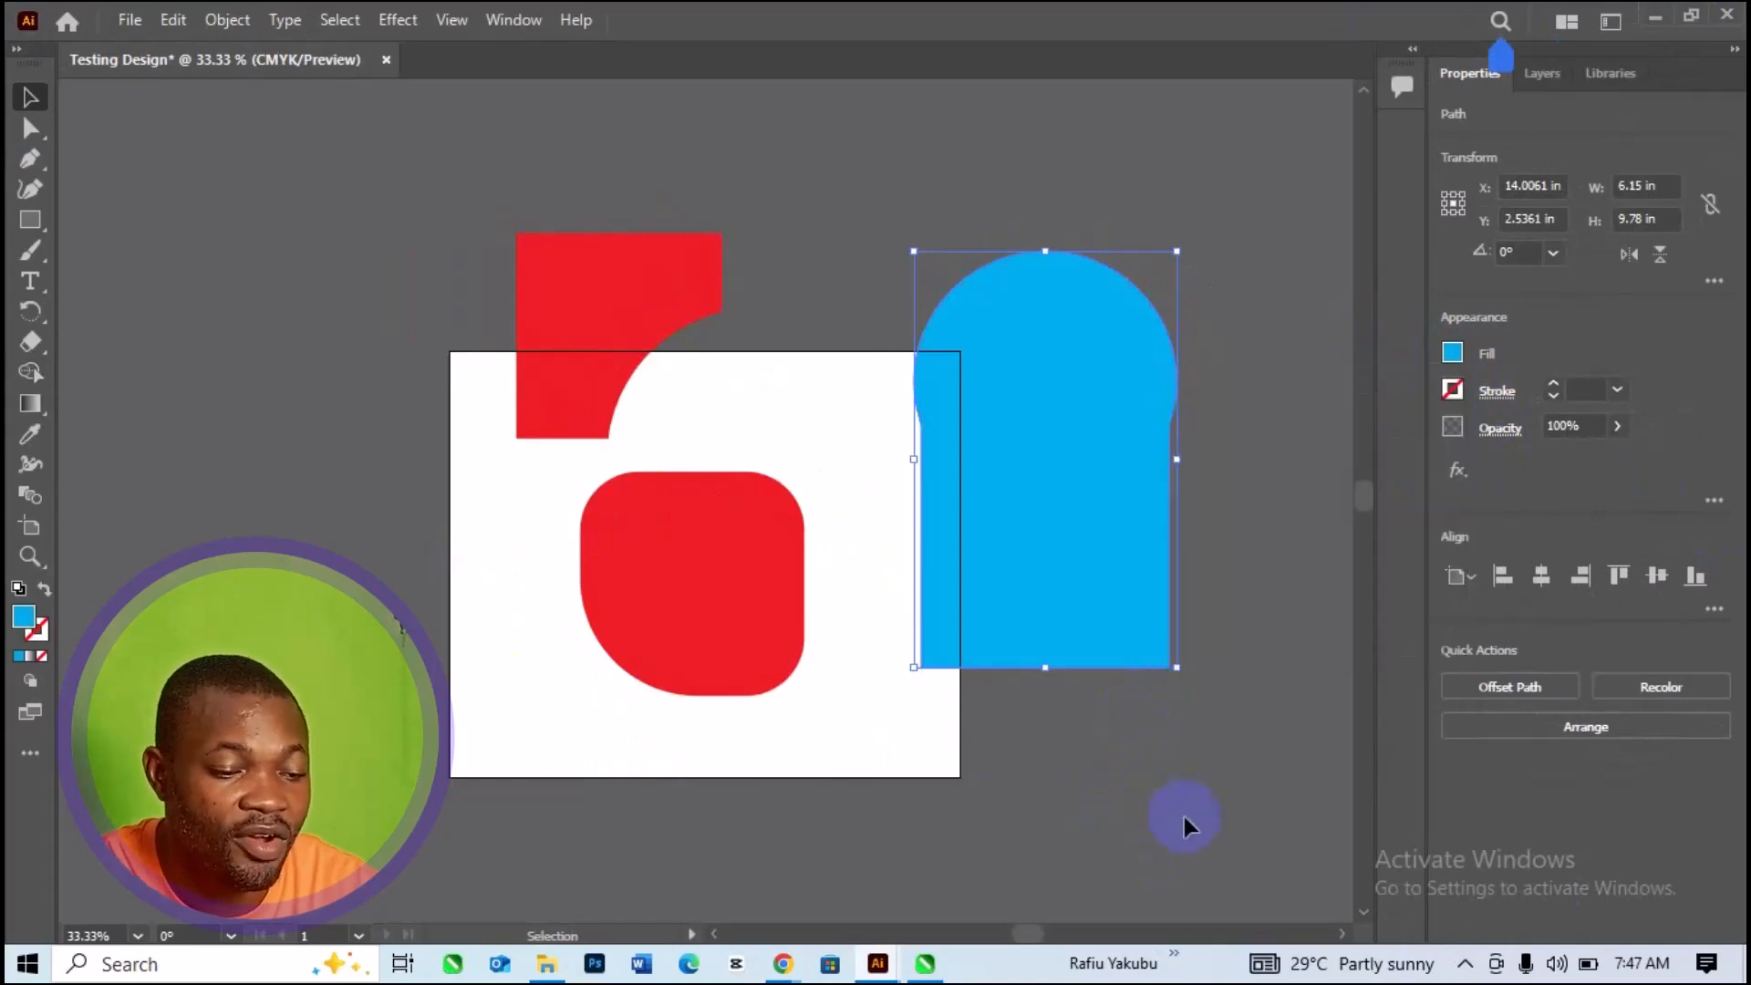
left_click(1173, 805)
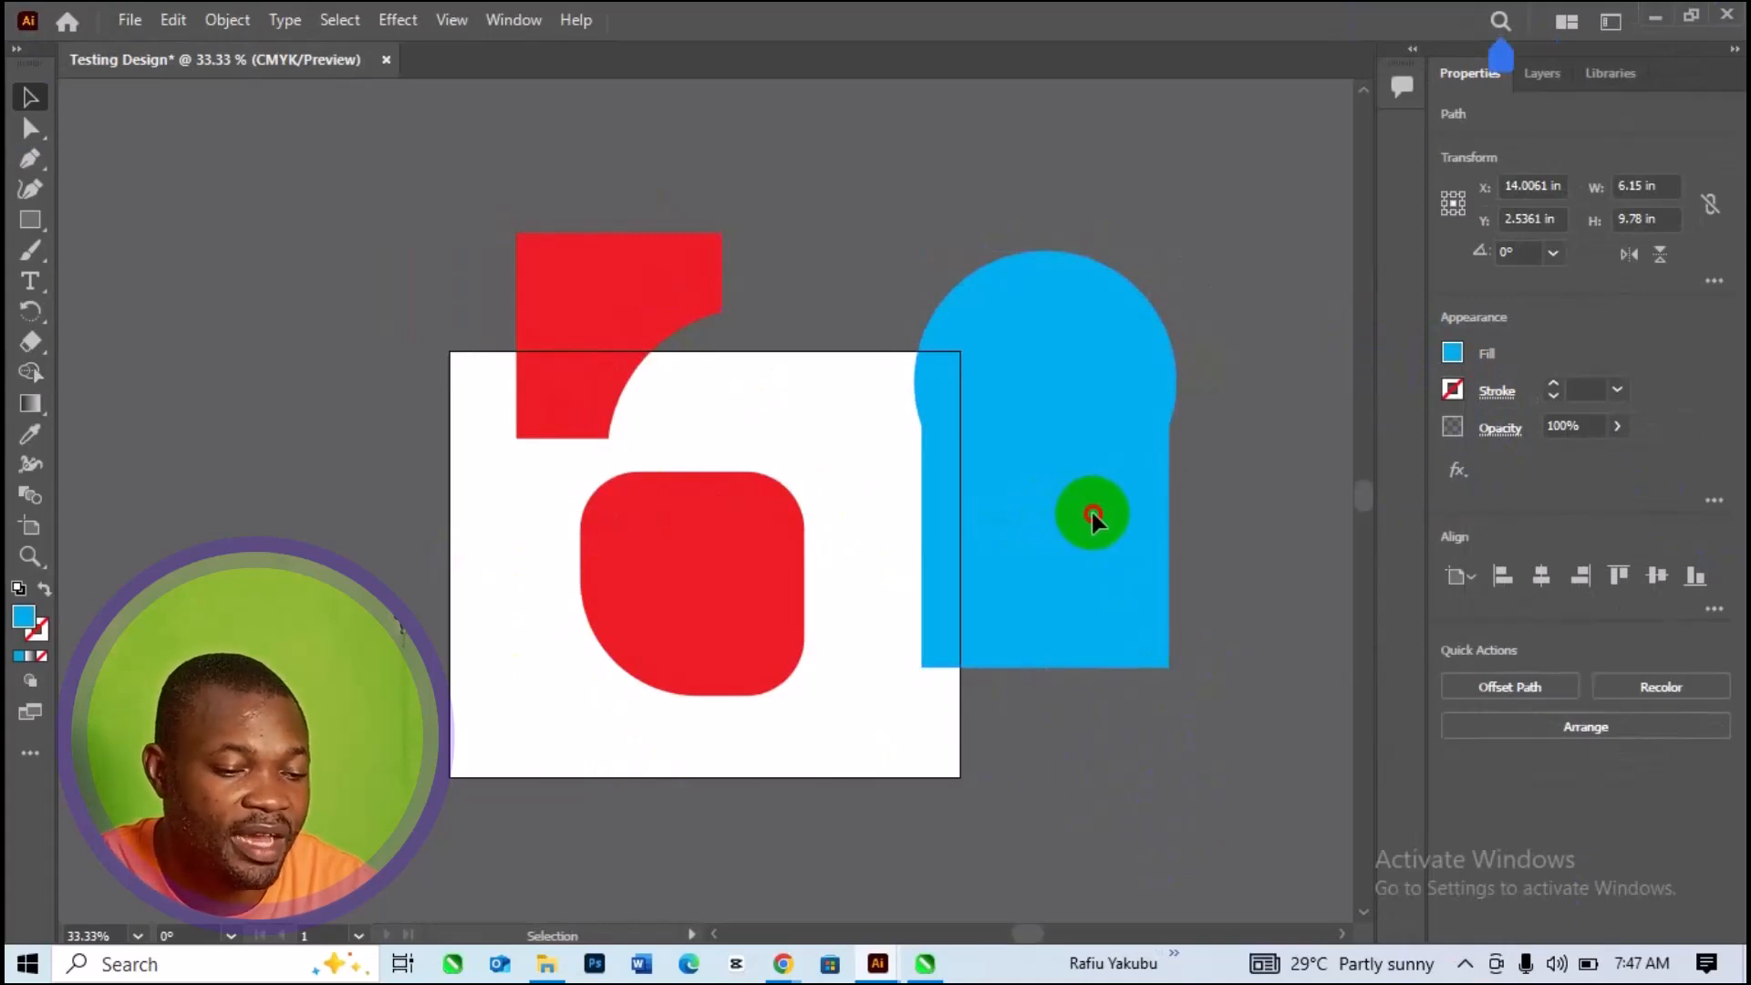
- Move the light blue arch shape up and to the right, clear of the artboard's right edge
left_click(1074, 530)
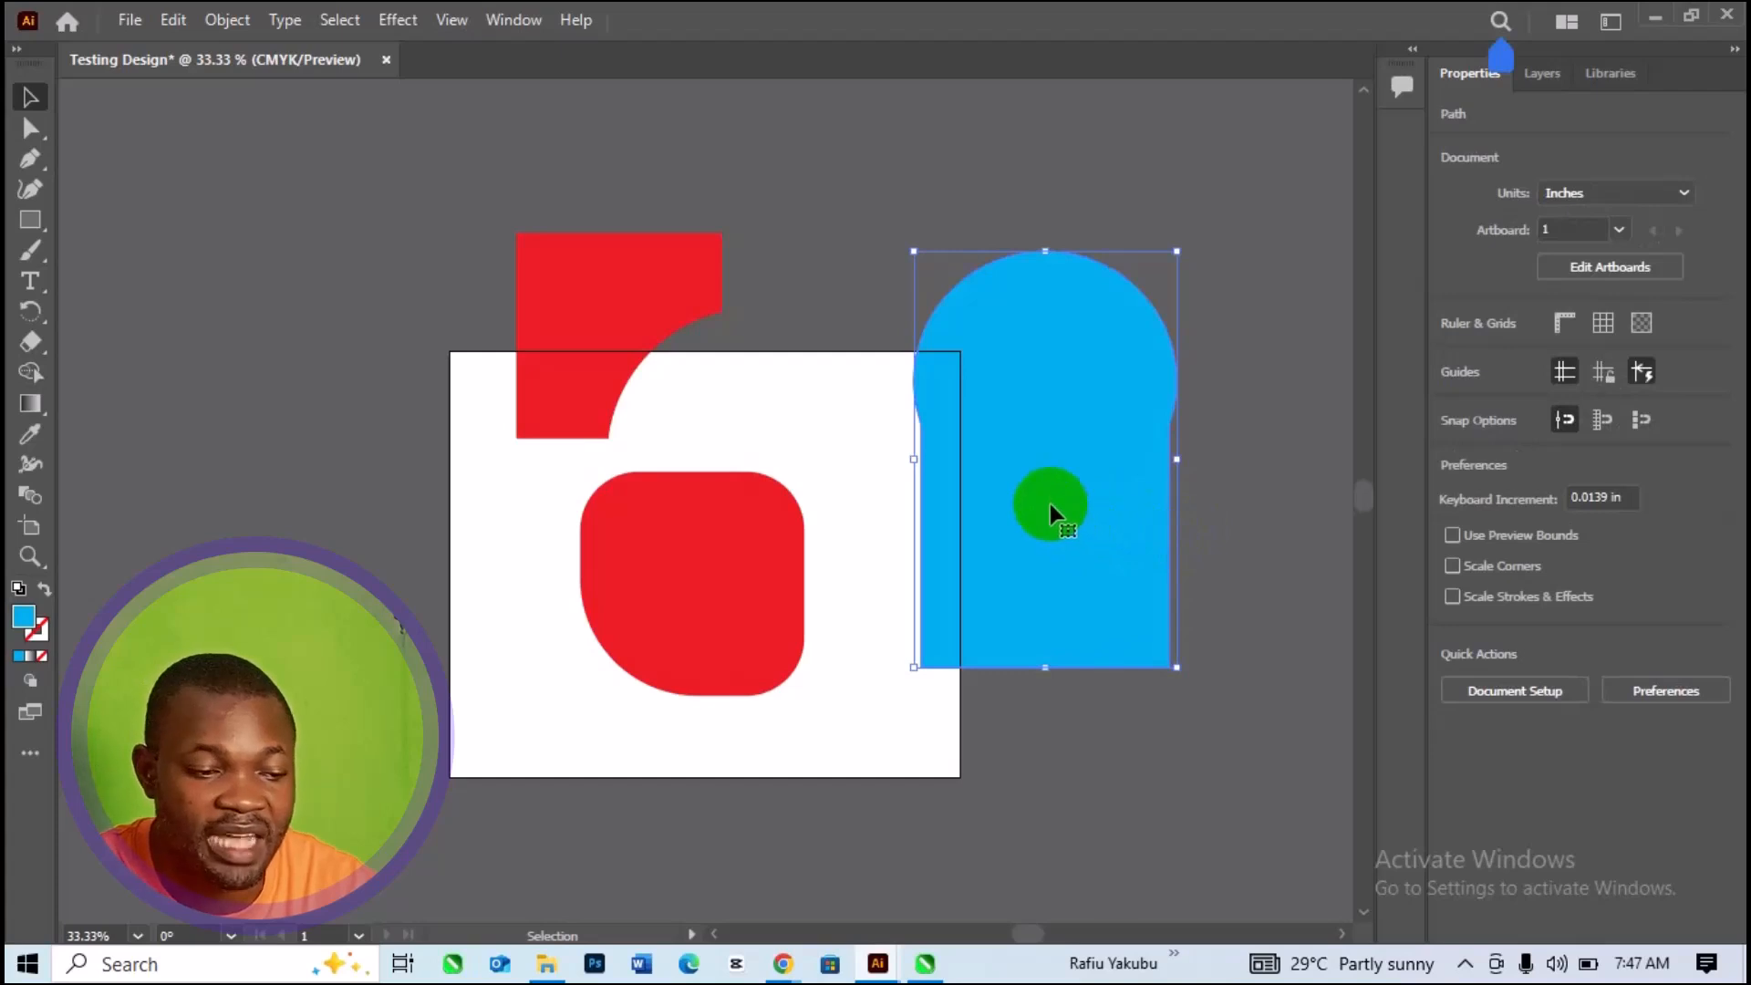
left_click(1124, 498)
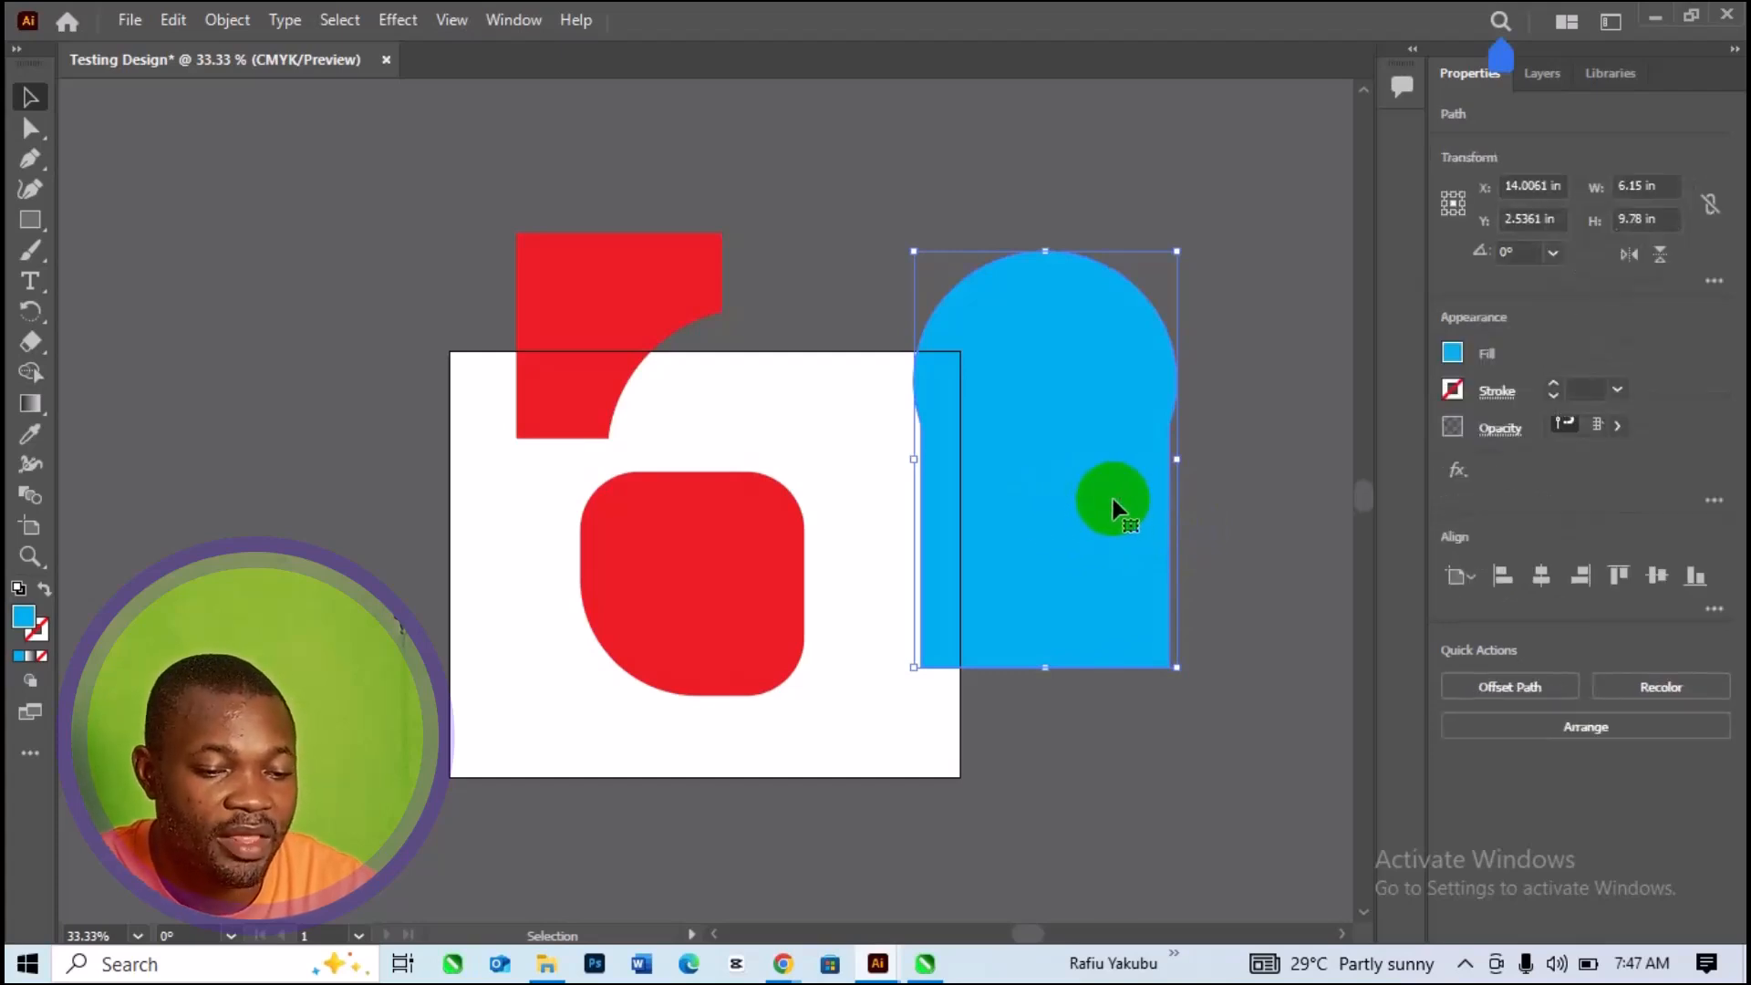
left_click_drag(1063, 505, 1146, 465)
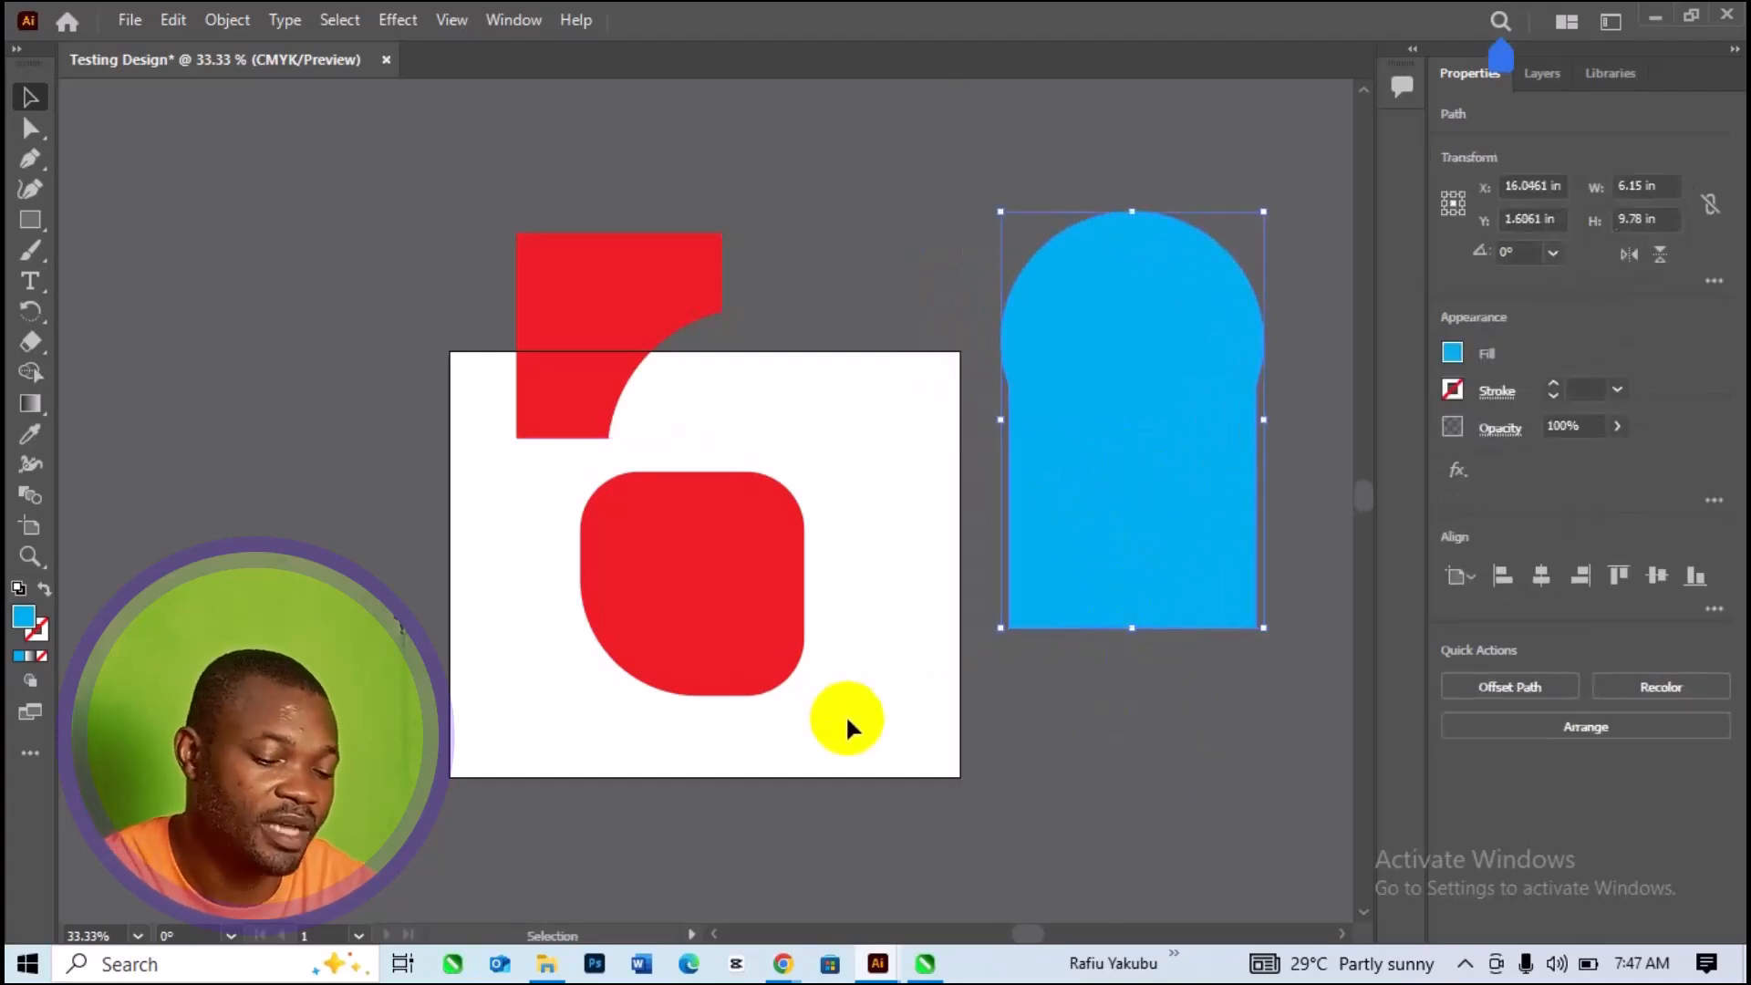